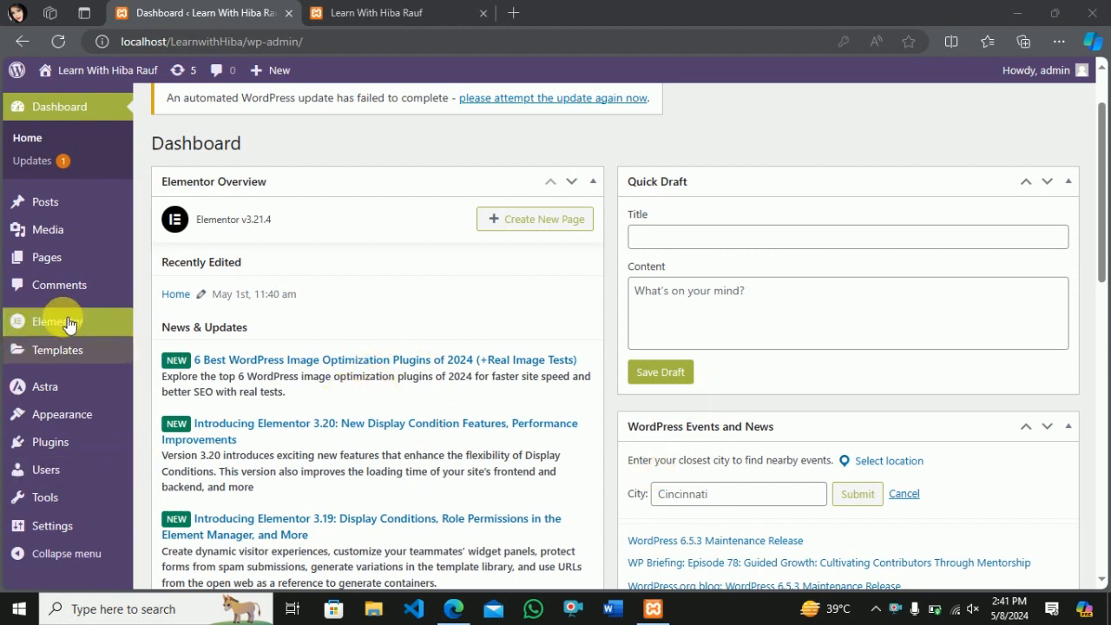
Search the plugins available to add to the WordPress site for "wpform".
{"action": "mouse_move", "coordinate": [60, 410]}
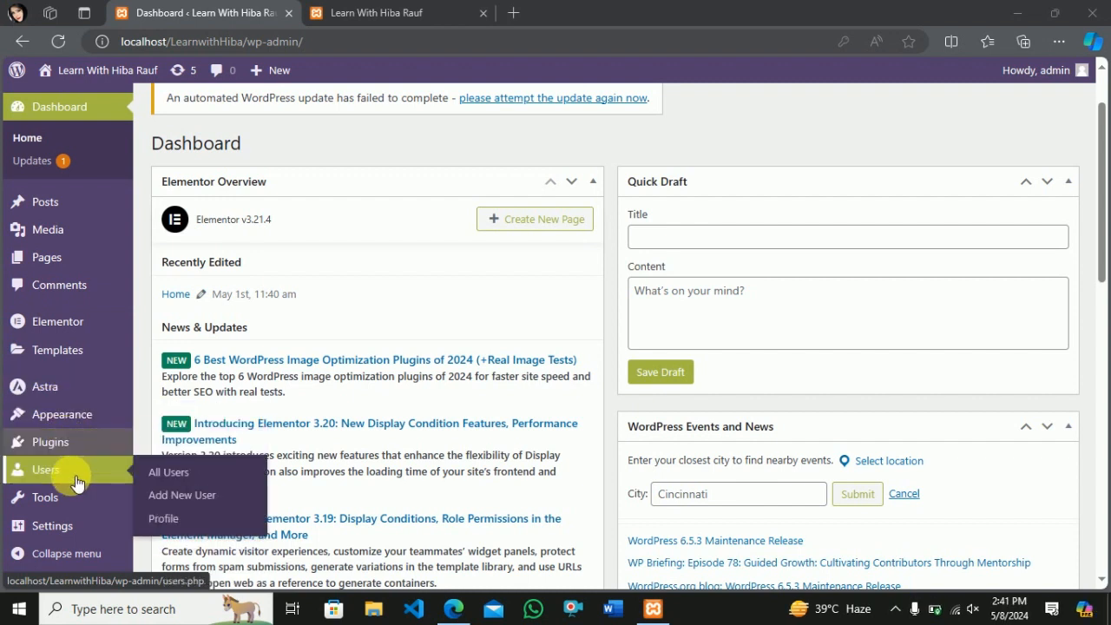
{"action": "mouse_move", "coordinate": [69, 452]}
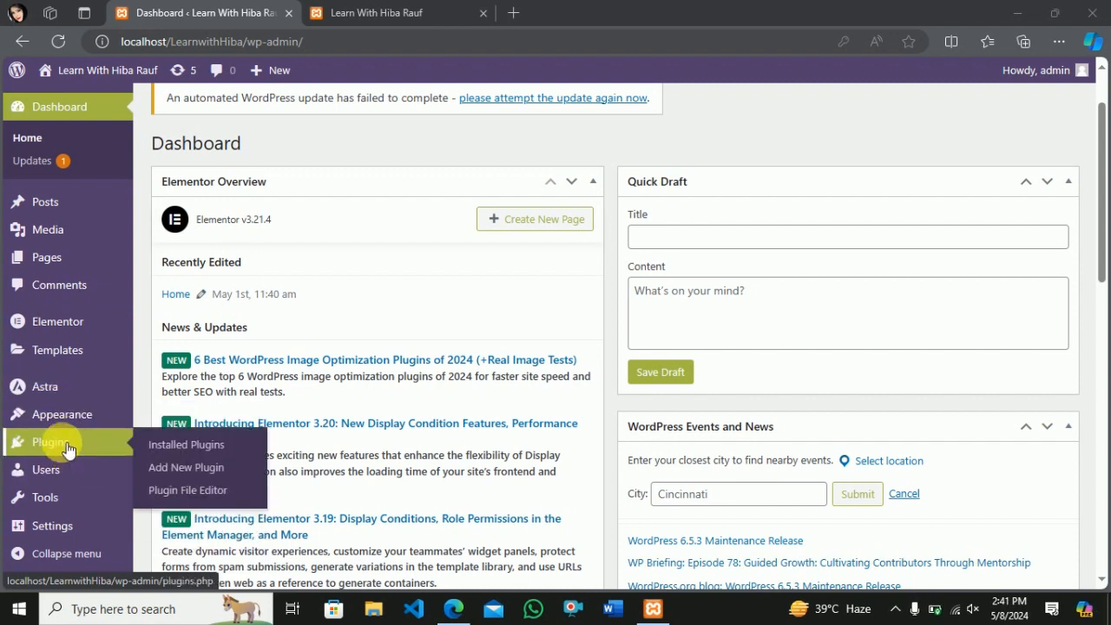
{"action": "left_click", "coordinate": [68, 448]}
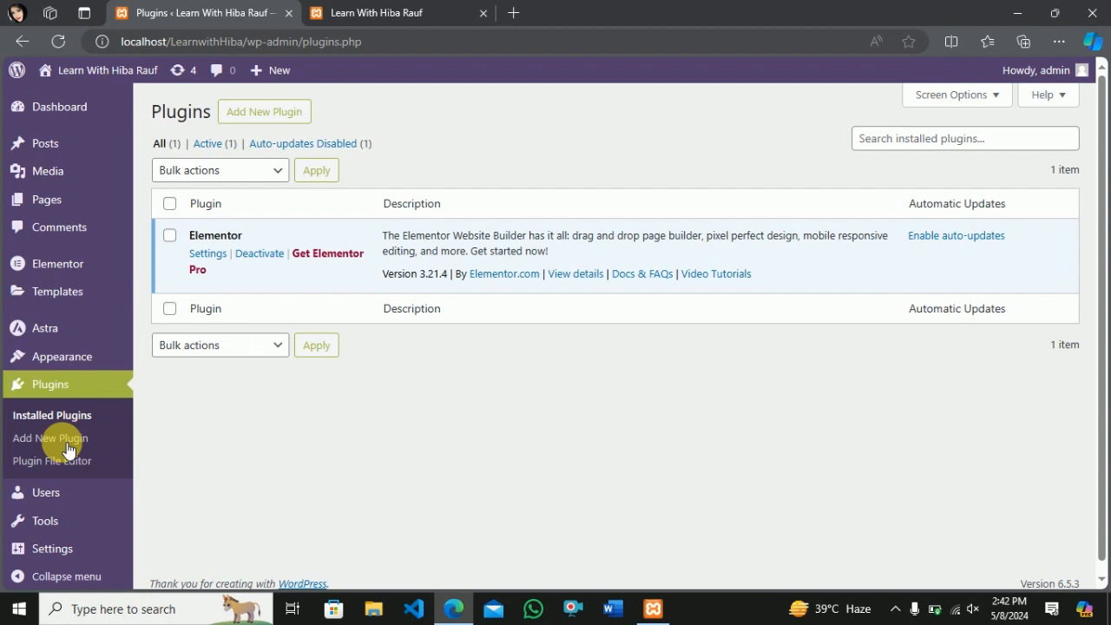
{"action": "left_click", "coordinate": [276, 116]}
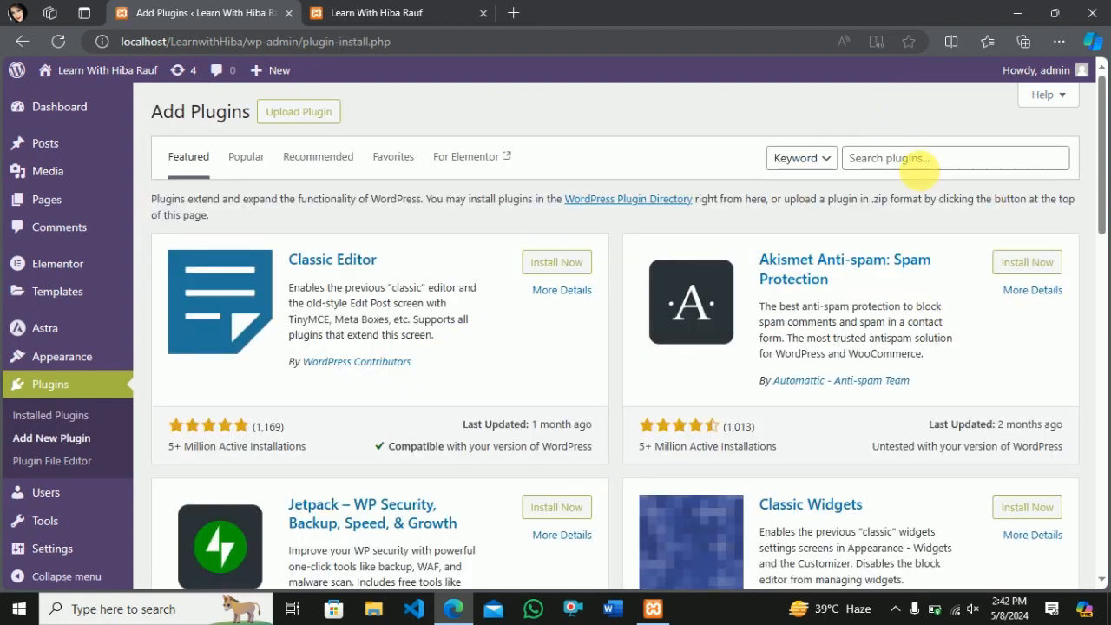
{"action": "left_click", "coordinate": [922, 161]}
{"action": "type", "text": "wpform"}
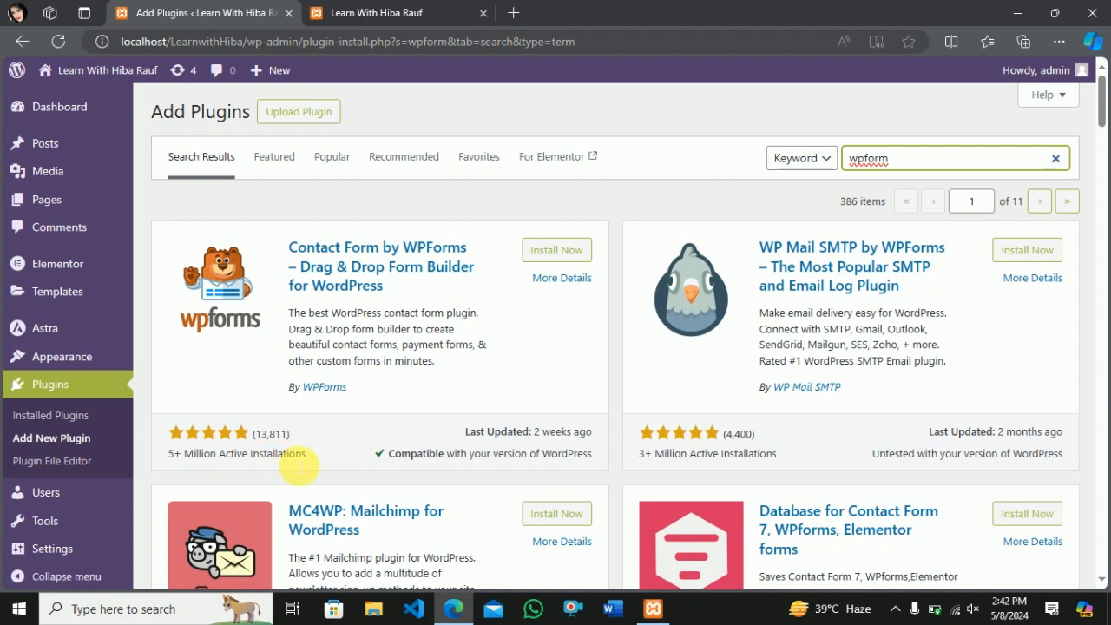
Install and activate the Contact Form by WPForms plugin, then leave the plugin search results.
{"action": "left_click", "coordinate": [557, 252]}
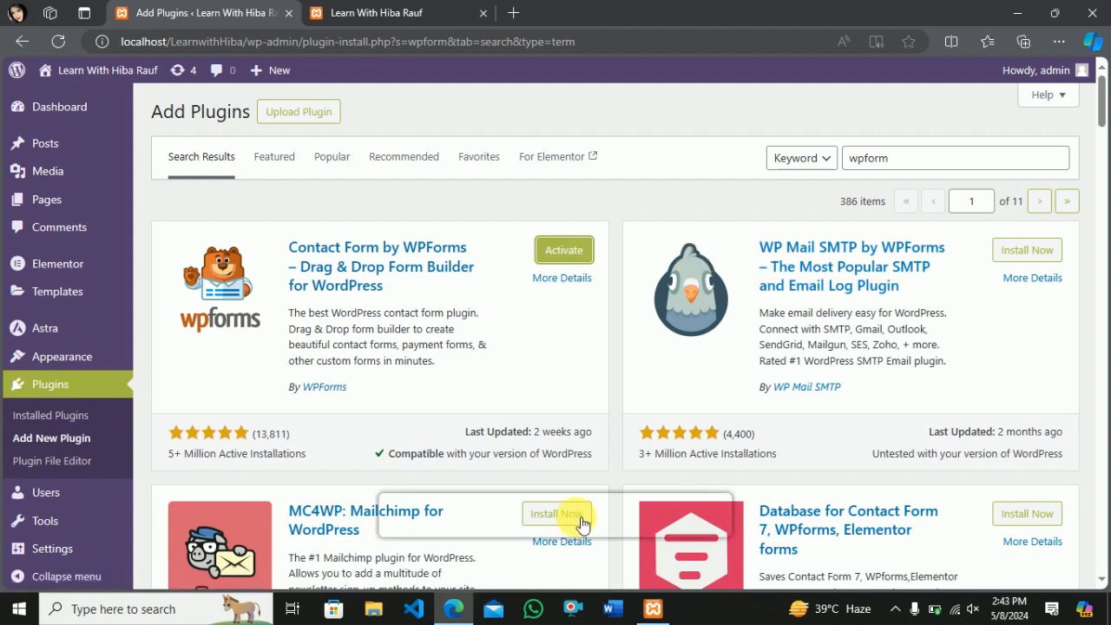
{"action": "left_click", "coordinate": [578, 254]}
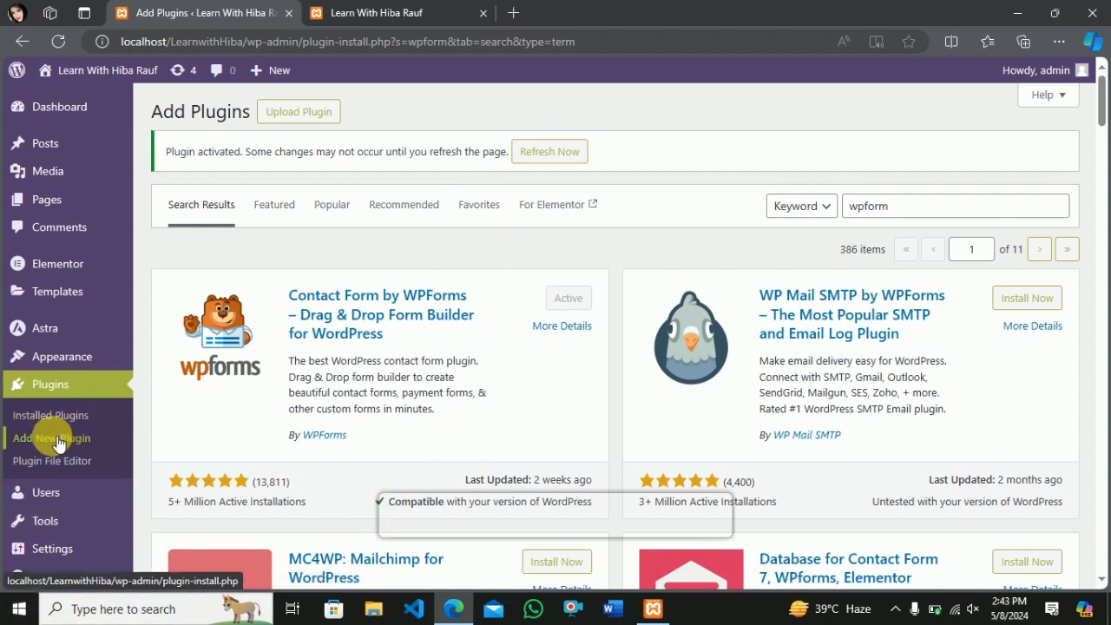
{"action": "left_click", "coordinate": [72, 390]}
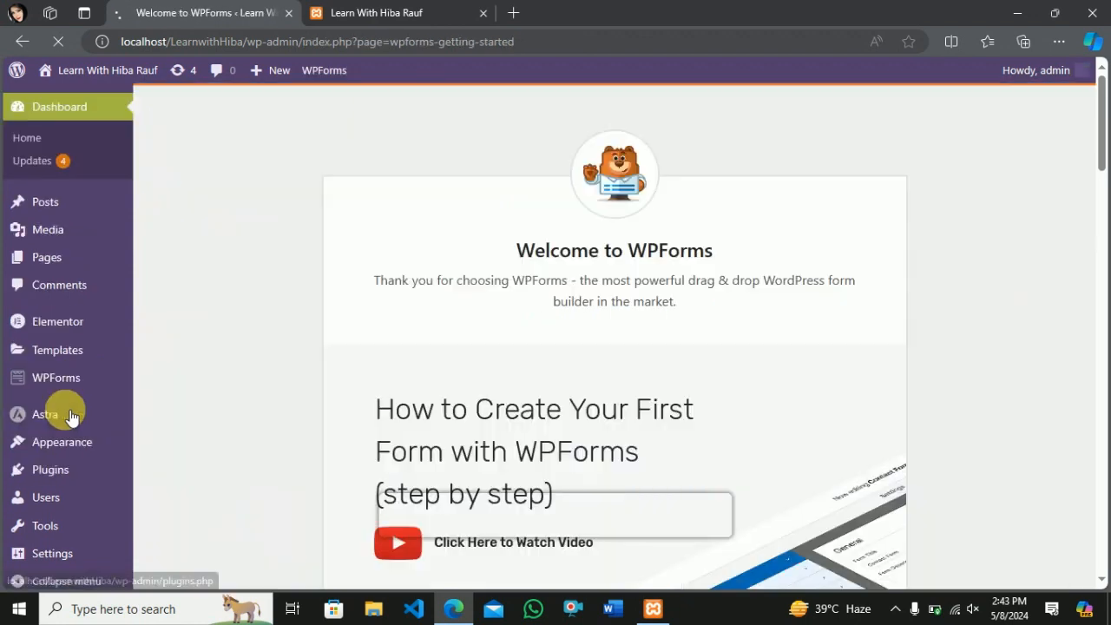
Look through the WPForms welcome page, including the first-form options, the WPForms Challenge and the features and addons section.
{"action": "scroll", "coordinate": [432, 421], "scroll_direction": "down", "scroll_amount": 2}
{"action": "scroll", "coordinate": [433, 420], "scroll_direction": "down", "scroll_amount": 7}
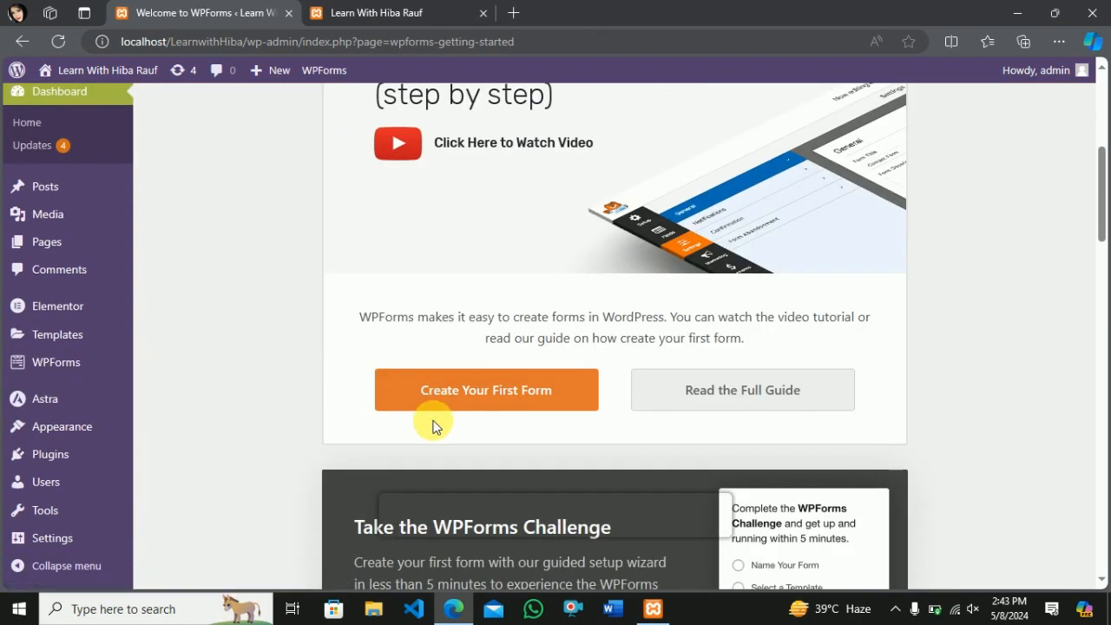
{"action": "scroll", "coordinate": [433, 420], "scroll_direction": "up", "scroll_amount": 10}
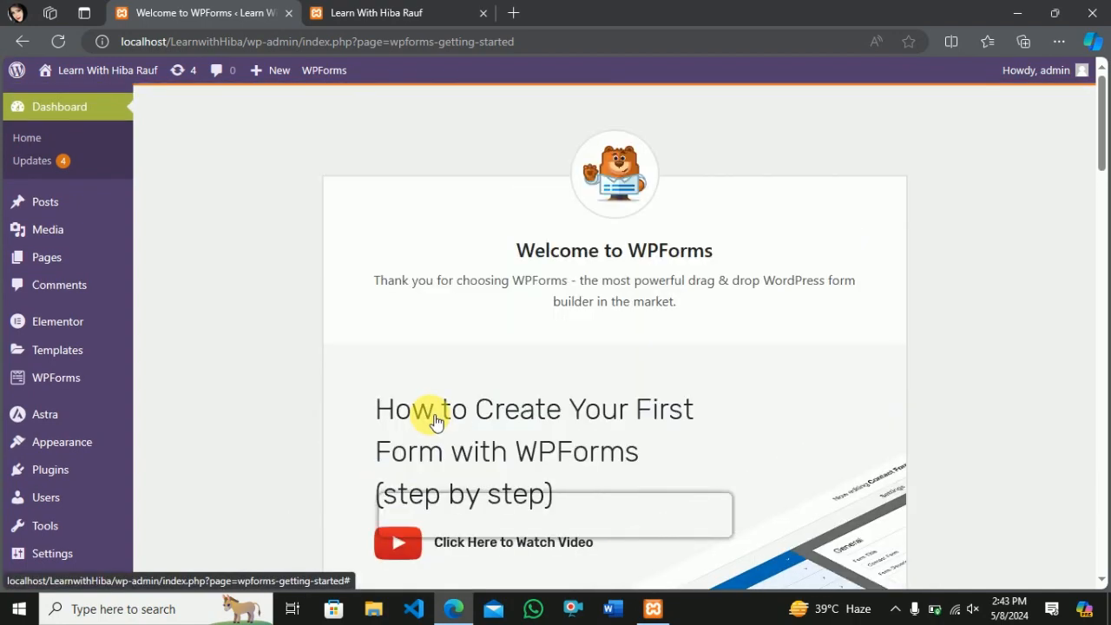
{"action": "scroll", "coordinate": [417, 340], "scroll_direction": "down", "scroll_amount": 3}
{"action": "scroll", "coordinate": [451, 350], "scroll_direction": "up", "scroll_amount": 2}
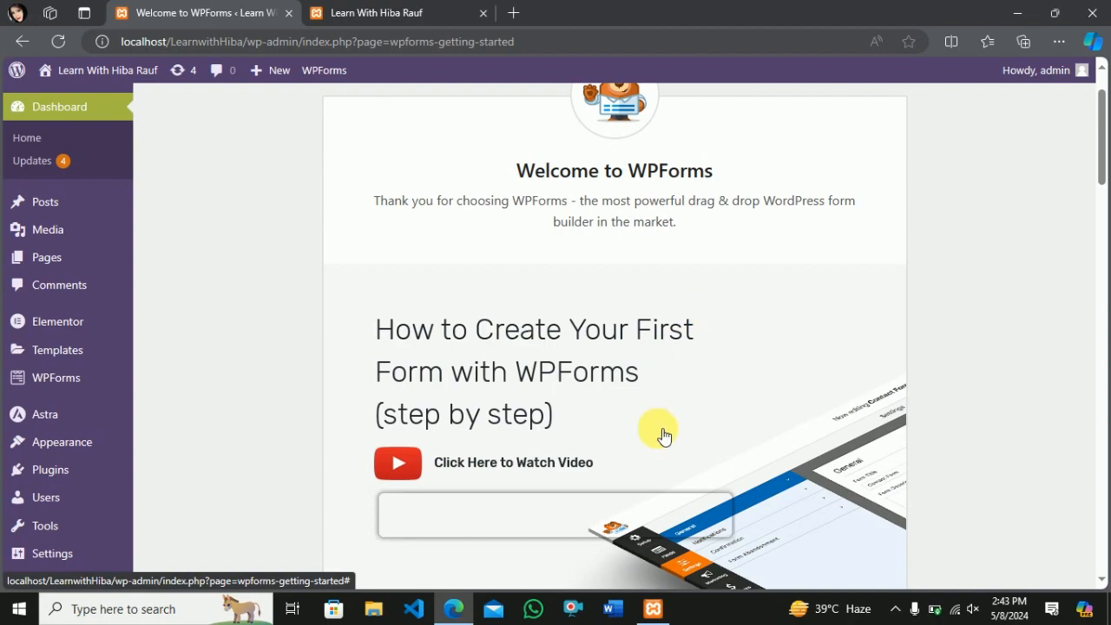
{"action": "scroll", "coordinate": [660, 431], "scroll_direction": "down", "scroll_amount": 6}
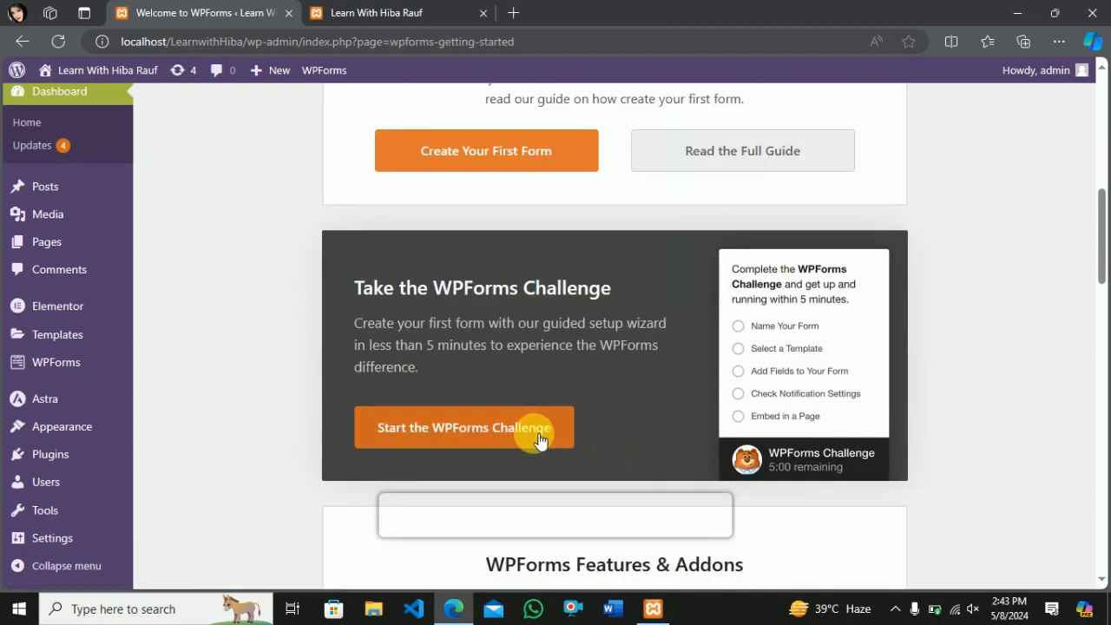
{"action": "scroll", "coordinate": [548, 487], "scroll_direction": "down", "scroll_amount": 8}
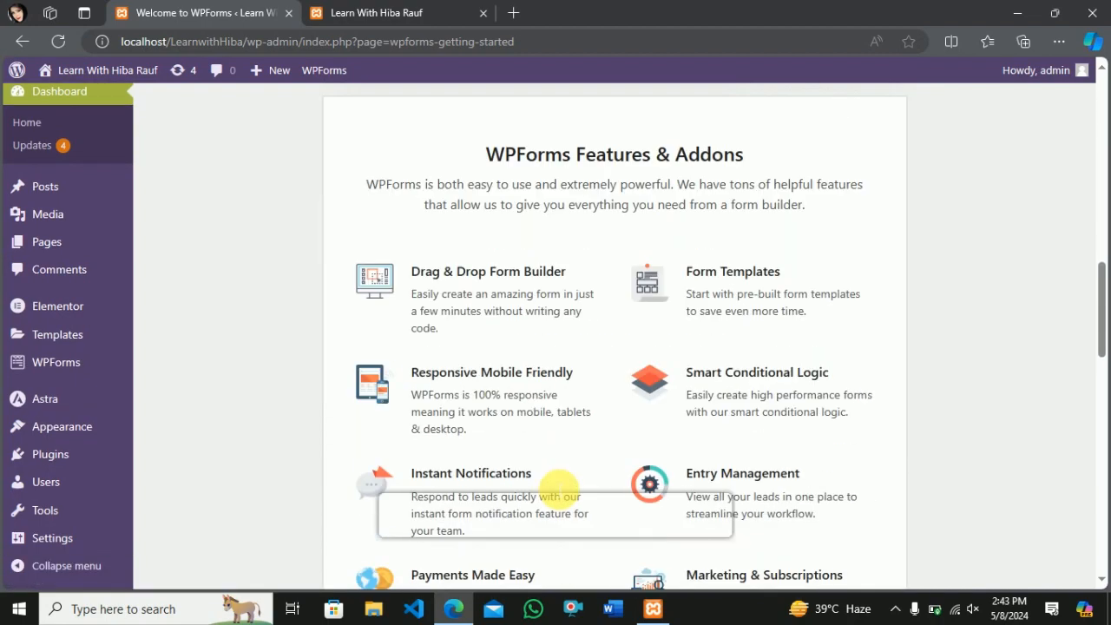
{"action": "scroll", "coordinate": [546, 488], "scroll_direction": "up", "scroll_amount": 8}
{"action": "scroll", "coordinate": [546, 491], "scroll_direction": "up", "scroll_amount": 6}
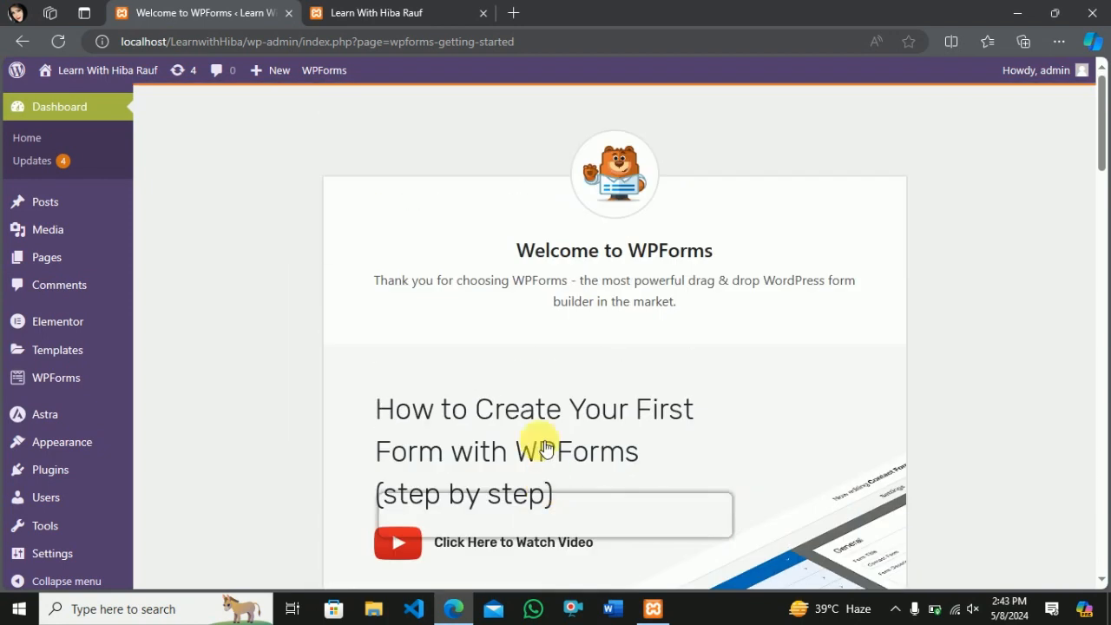
Start a new form in WPForms and continue past the form builder's welcome message.
{"action": "mouse_move", "coordinate": [33, 502]}
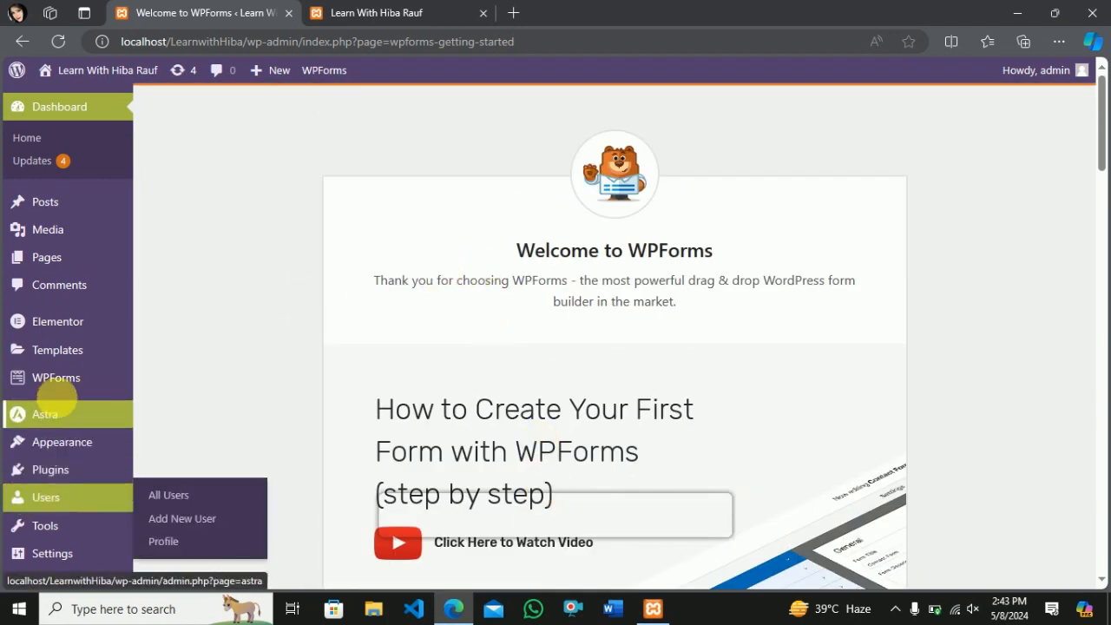
{"action": "mouse_move", "coordinate": [69, 384]}
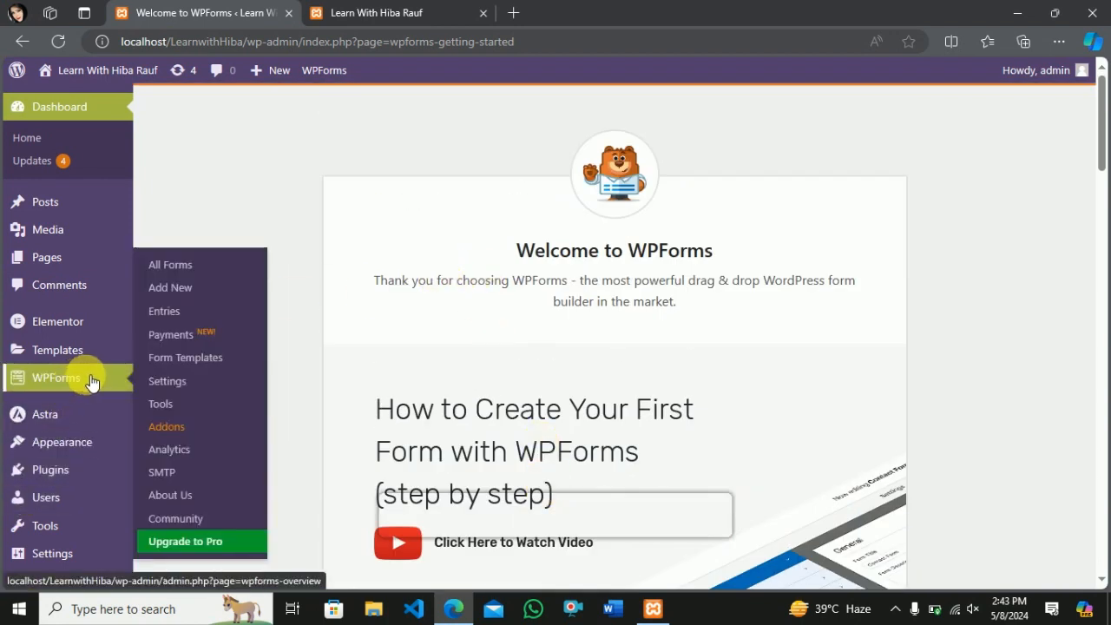
{"action": "mouse_move", "coordinate": [104, 382]}
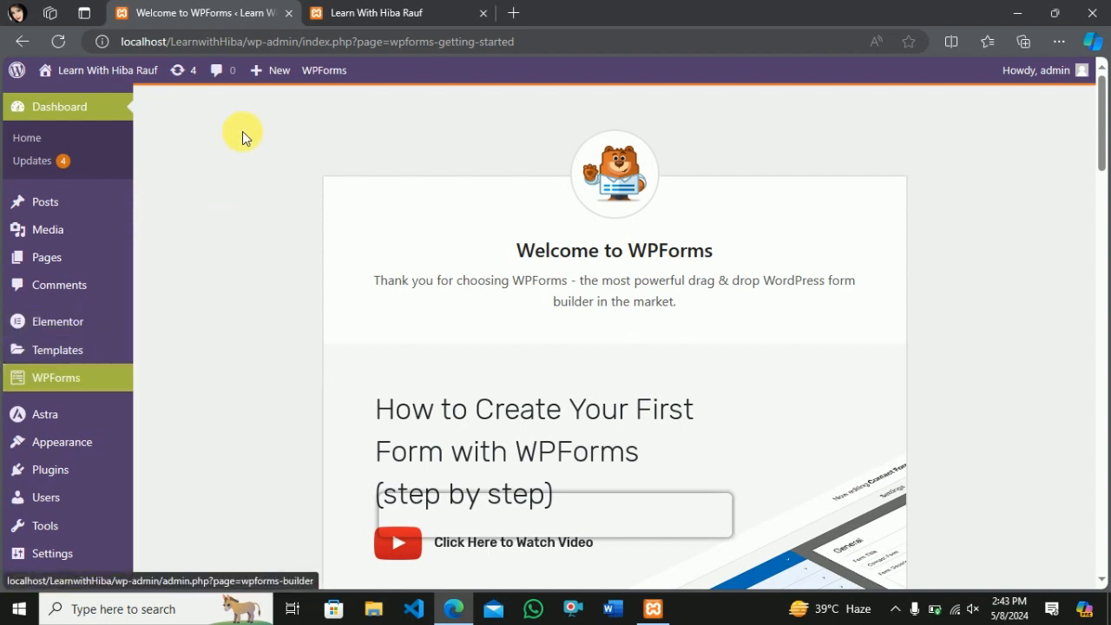
{"action": "mouse_move", "coordinate": [276, 69]}
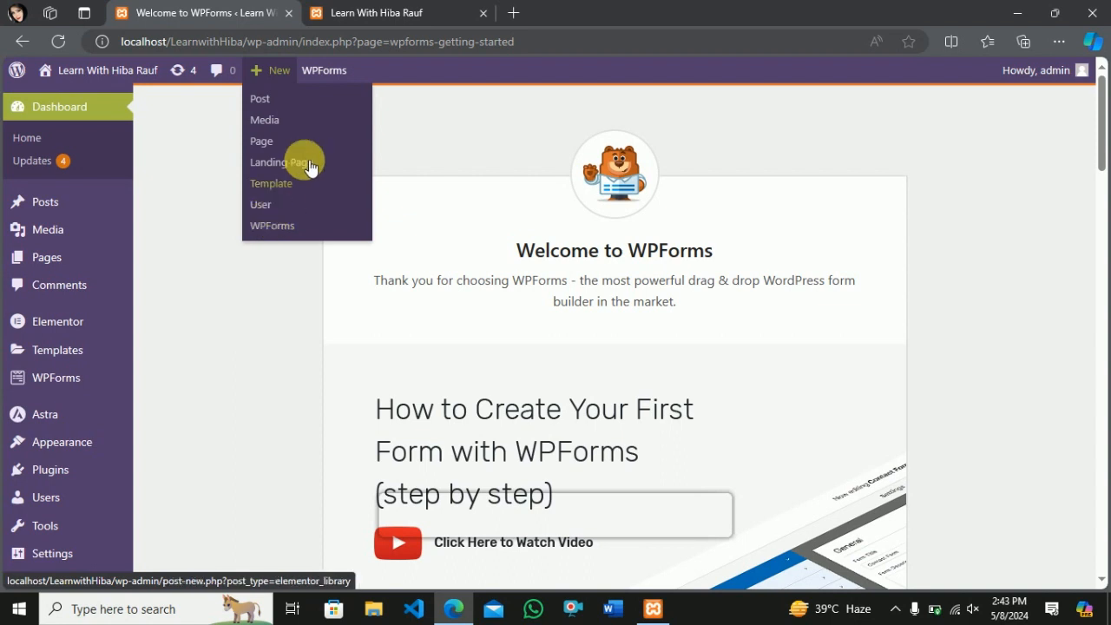
{"action": "mouse_move", "coordinate": [319, 71]}
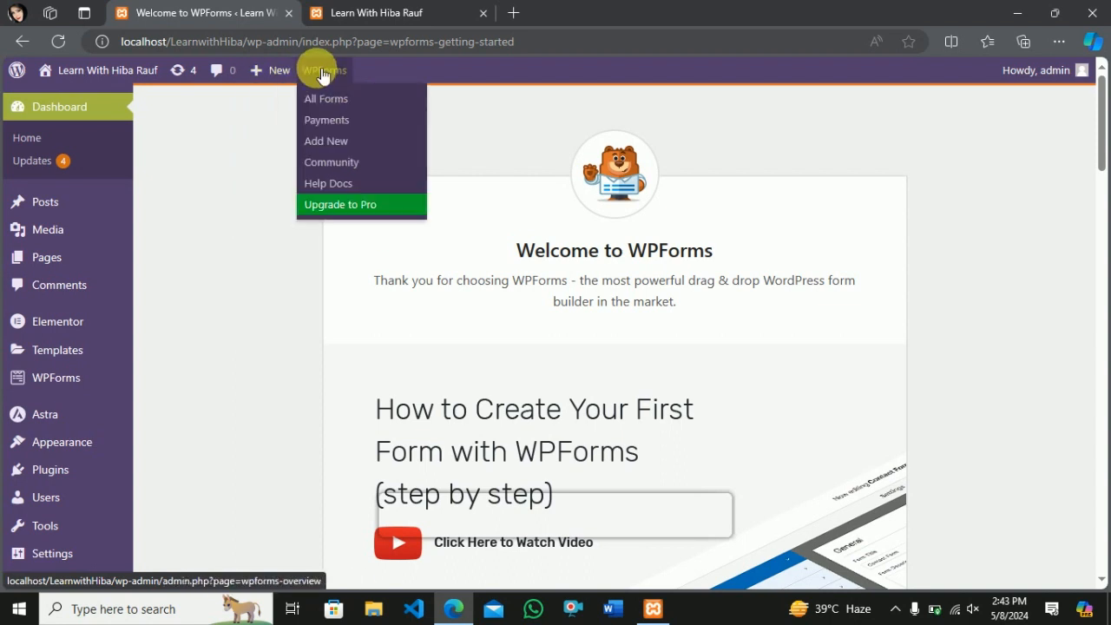
{"action": "left_click", "coordinate": [322, 143]}
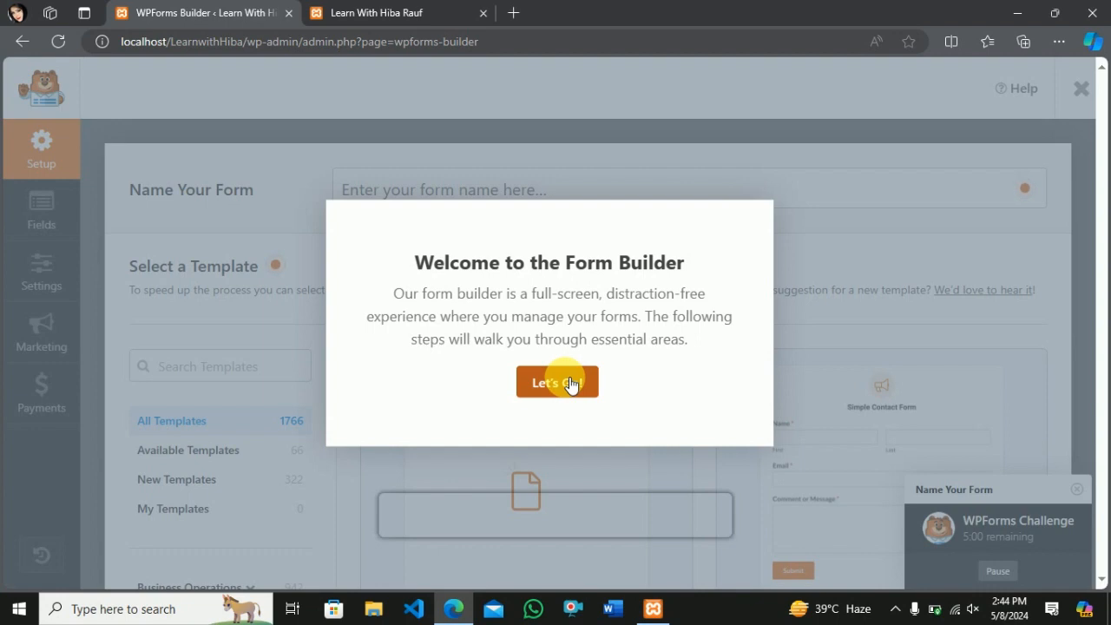
{"action": "left_click", "coordinate": [558, 394]}
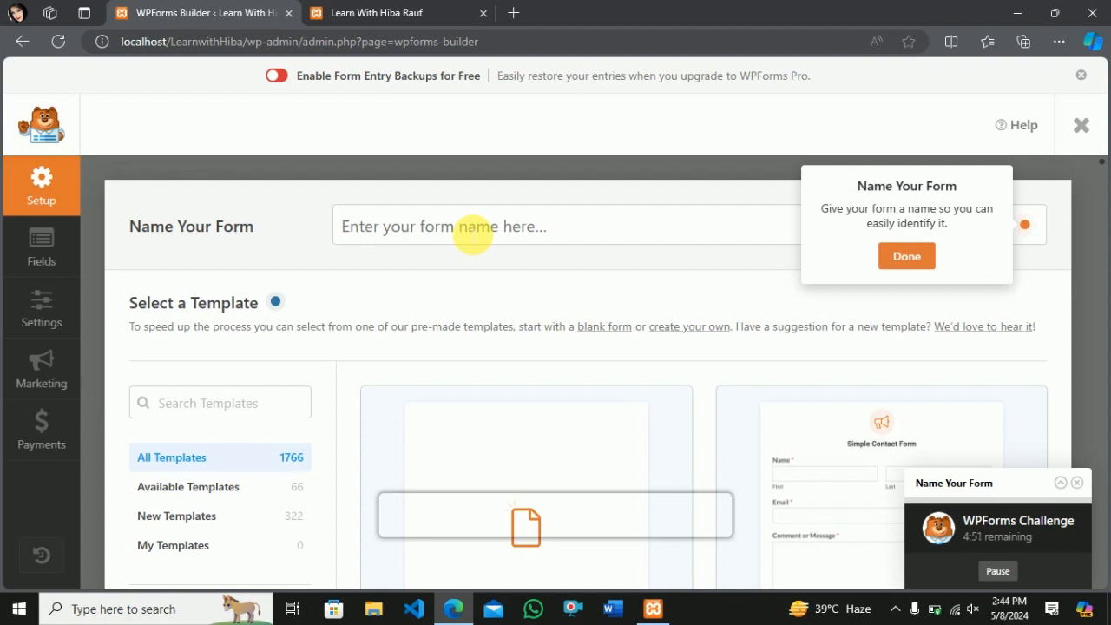
Name the new form "contact" and complete the naming hint.
{"action": "left_click", "coordinate": [473, 235]}
{"action": "type", "text": "c"}
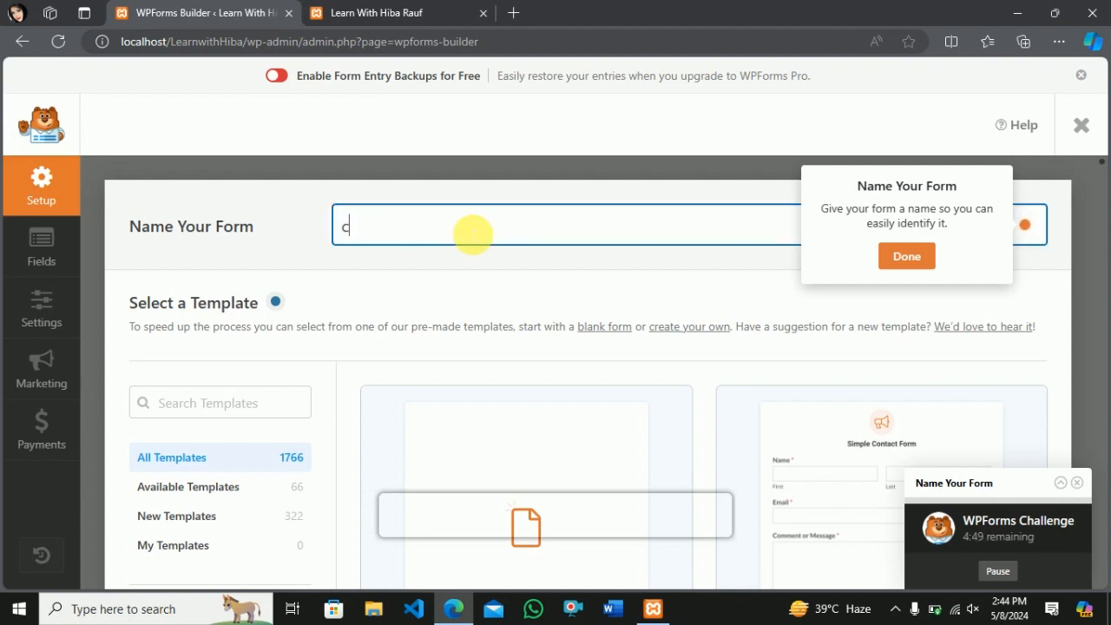
{"action": "type", "text": "ontacus"}
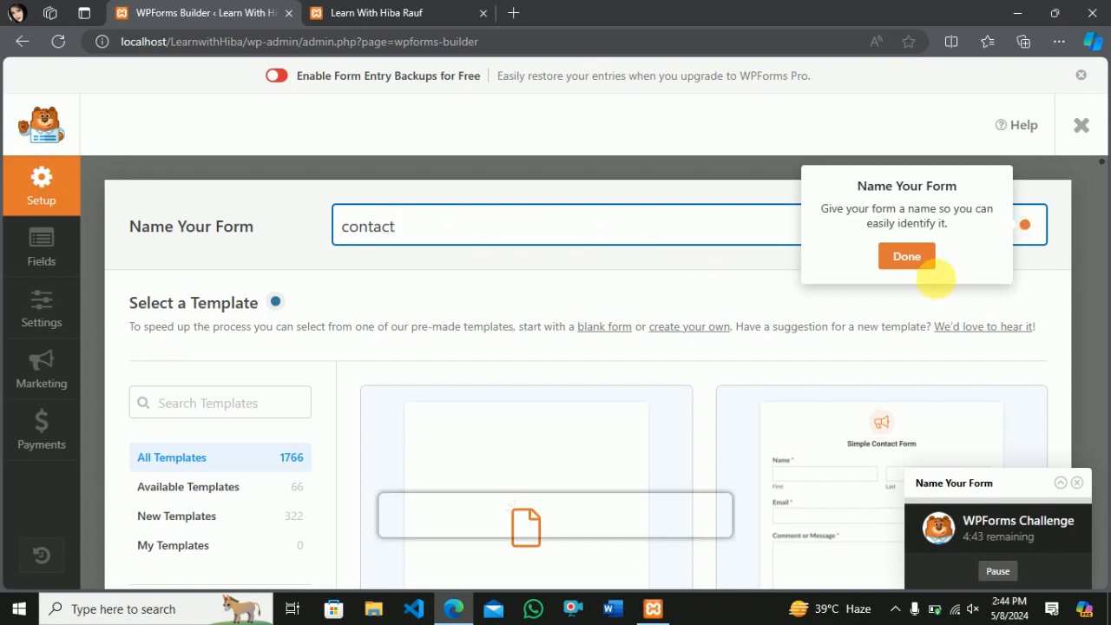
{"action": "left_click", "coordinate": [906, 256]}
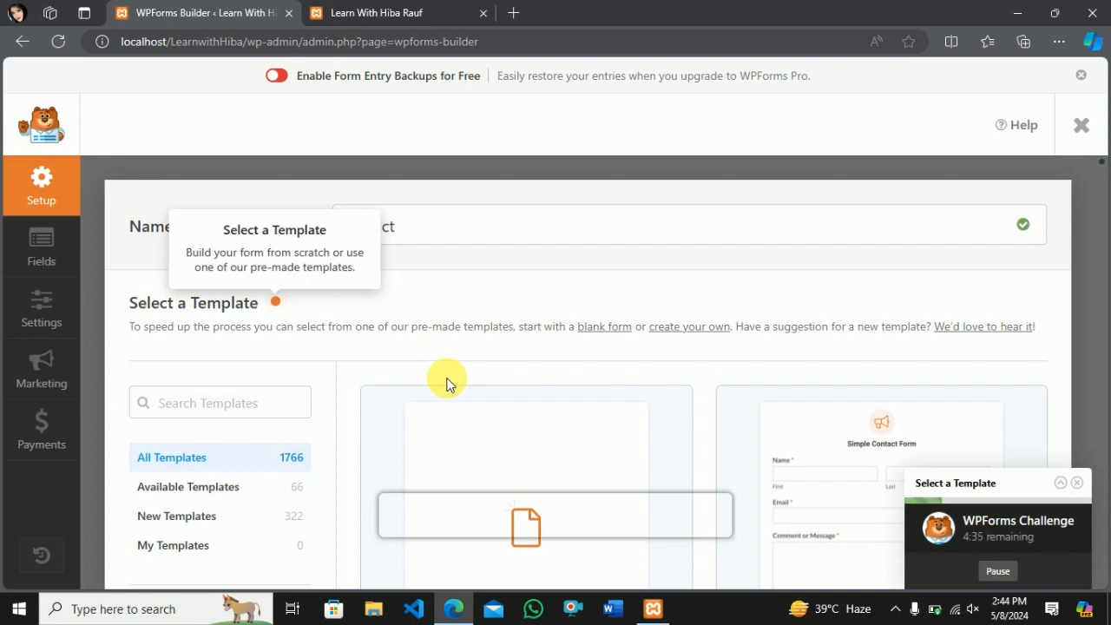
Browse the form templates and create the form from the Simple Contact Form template.
{"action": "scroll", "coordinate": [449, 384], "scroll_direction": "down", "scroll_amount": 3}
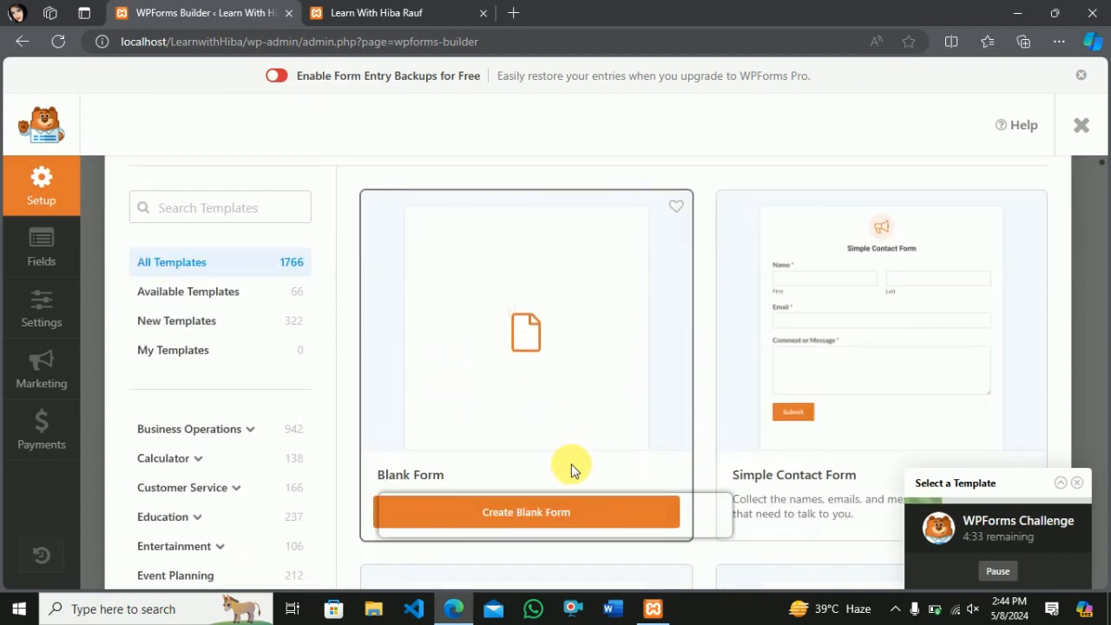
{"action": "left_click", "coordinate": [532, 518]}
{"action": "scroll", "coordinate": [660, 374], "scroll_direction": "down", "scroll_amount": 2}
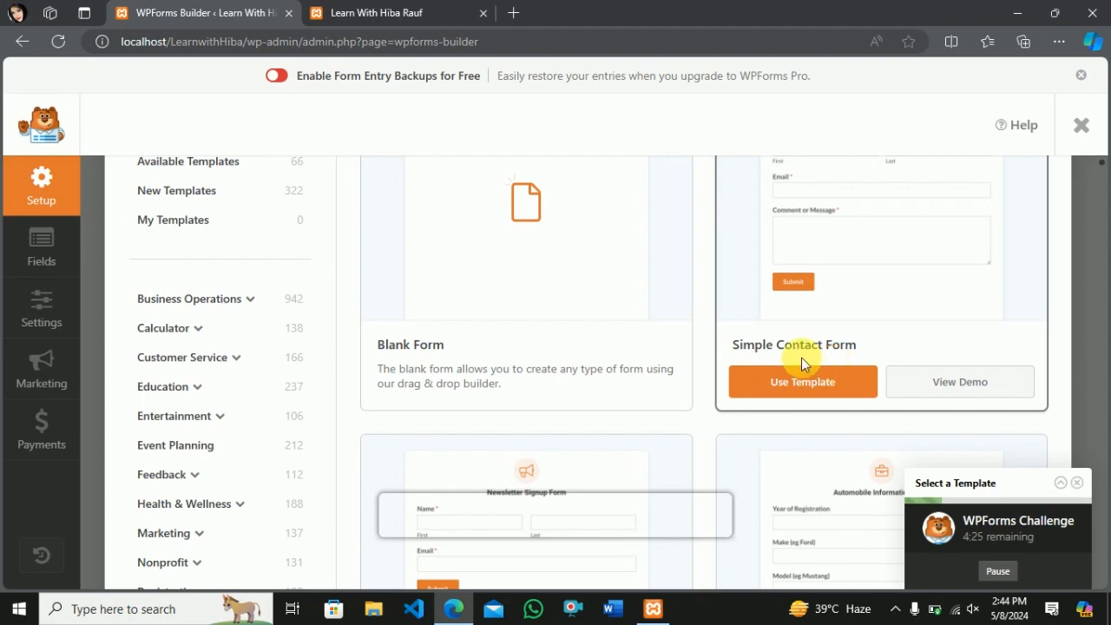
{"action": "scroll", "coordinate": [801, 364], "scroll_direction": "down", "scroll_amount": 2}
{"action": "scroll", "coordinate": [812, 390], "scroll_direction": "down", "scroll_amount": 2}
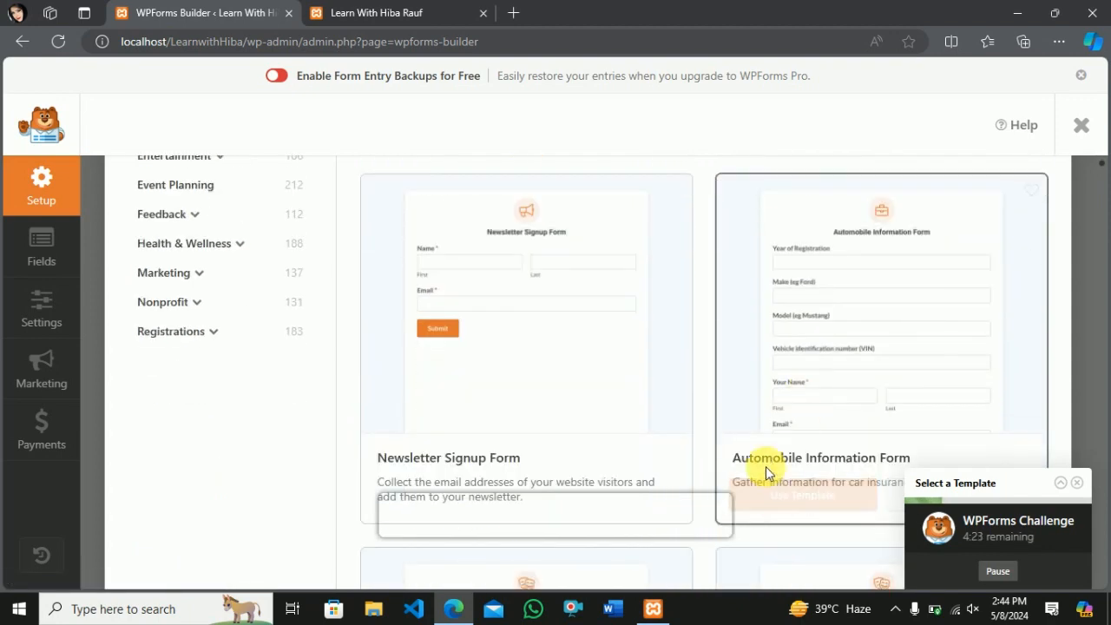
{"action": "scroll", "coordinate": [766, 464], "scroll_direction": "down", "scroll_amount": 6}
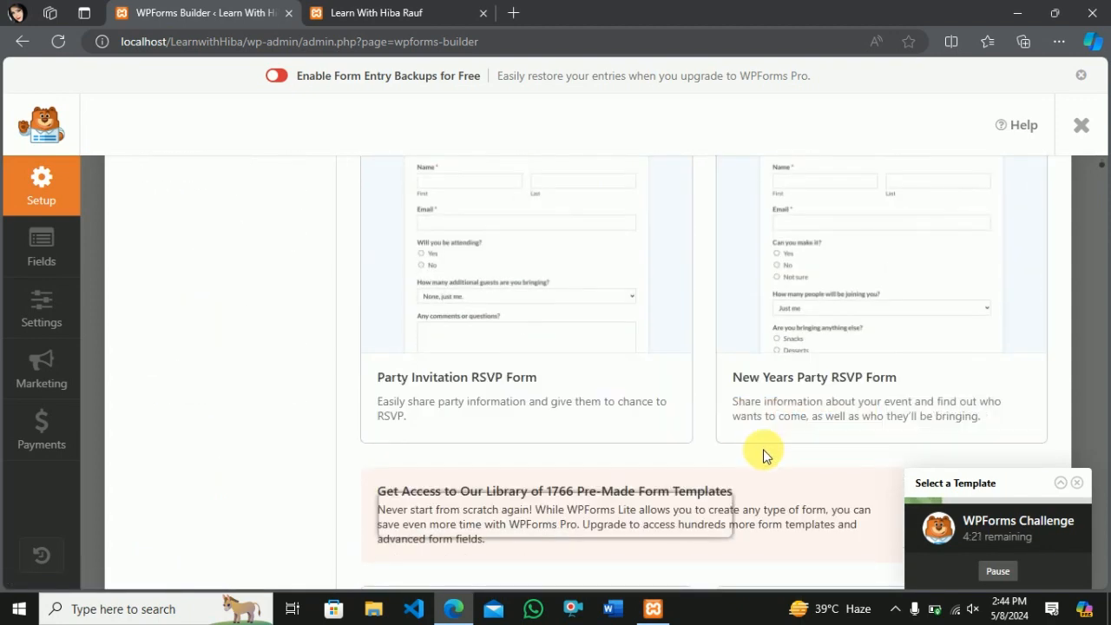
{"action": "scroll", "coordinate": [764, 455], "scroll_direction": "up", "scroll_amount": 6}
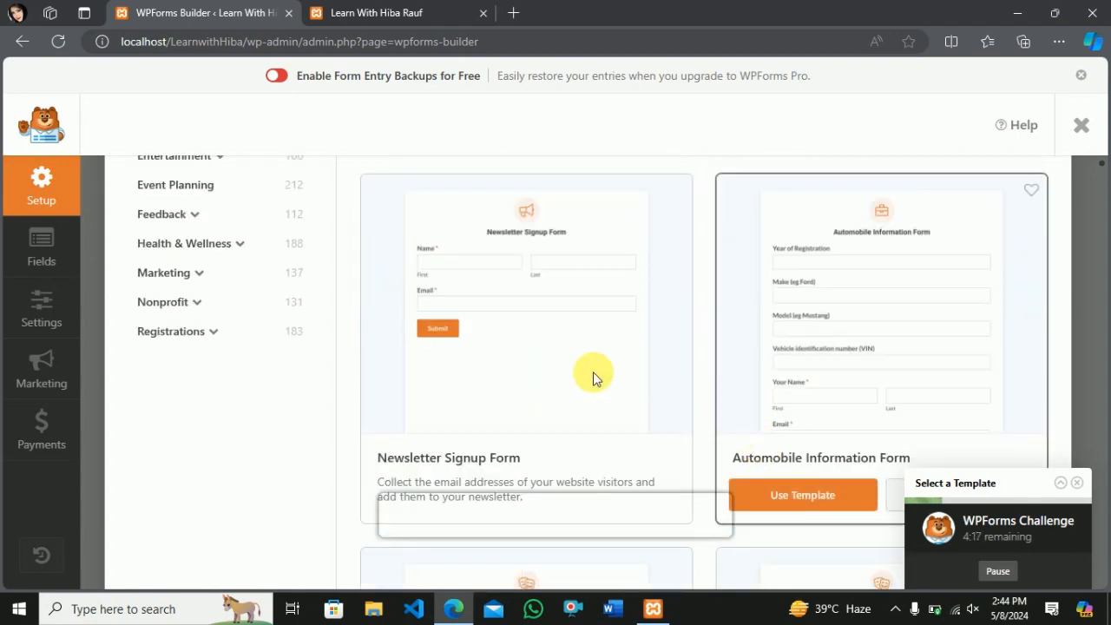
{"action": "scroll", "coordinate": [543, 369], "scroll_direction": "down", "scroll_amount": 1}
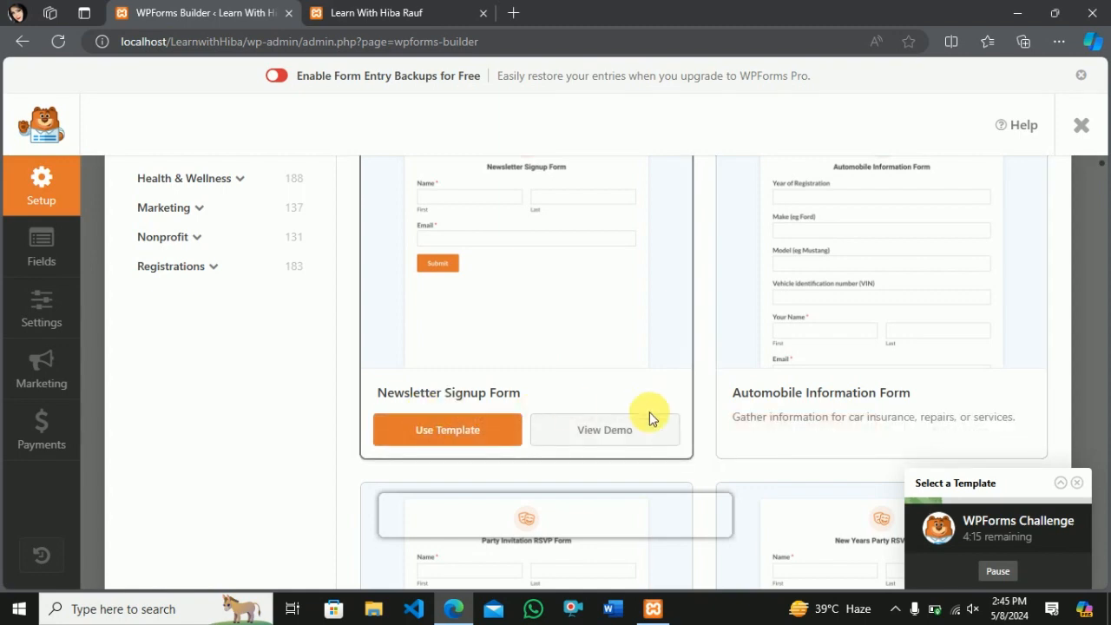
{"action": "scroll", "coordinate": [649, 415], "scroll_direction": "up", "scroll_amount": 3}
{"action": "scroll", "coordinate": [532, 345], "scroll_direction": "up", "scroll_amount": 2}
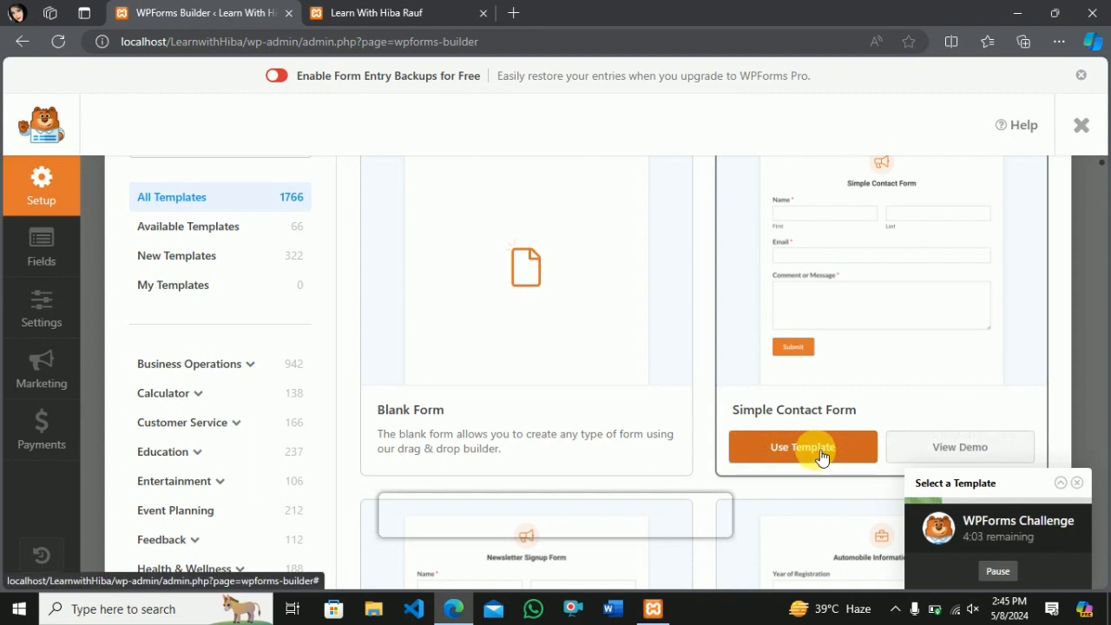
{"action": "left_click", "coordinate": [820, 457]}
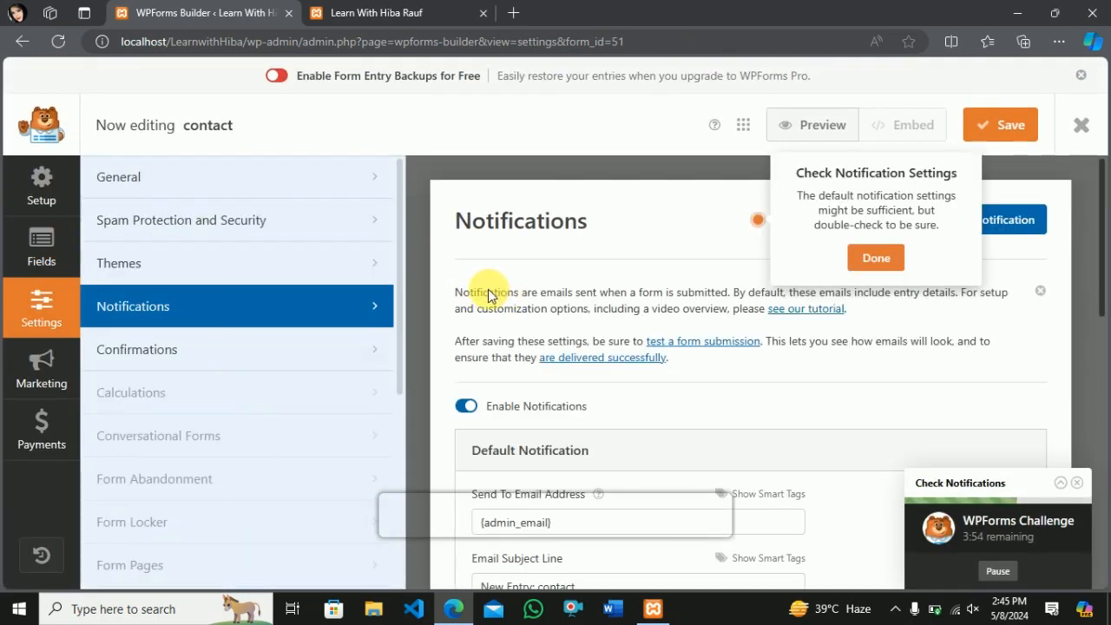
Complete the notification settings hint, dismiss the offer to embed the form in a page, and go back to the form's setup.
{"action": "left_click", "coordinate": [876, 261]}
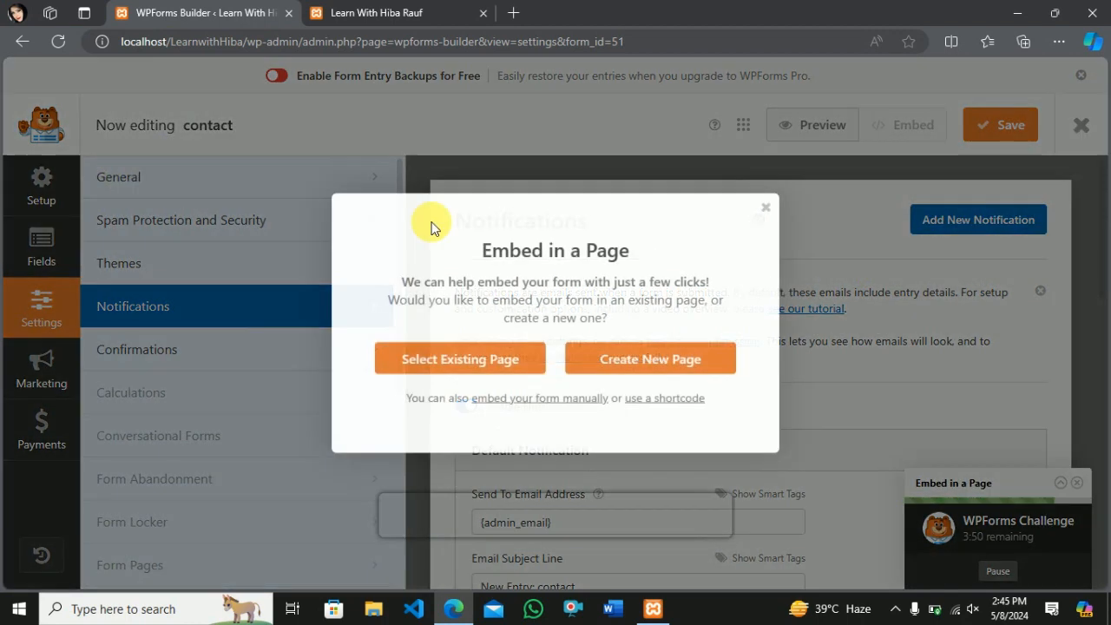
{"action": "left_click", "coordinate": [765, 208]}
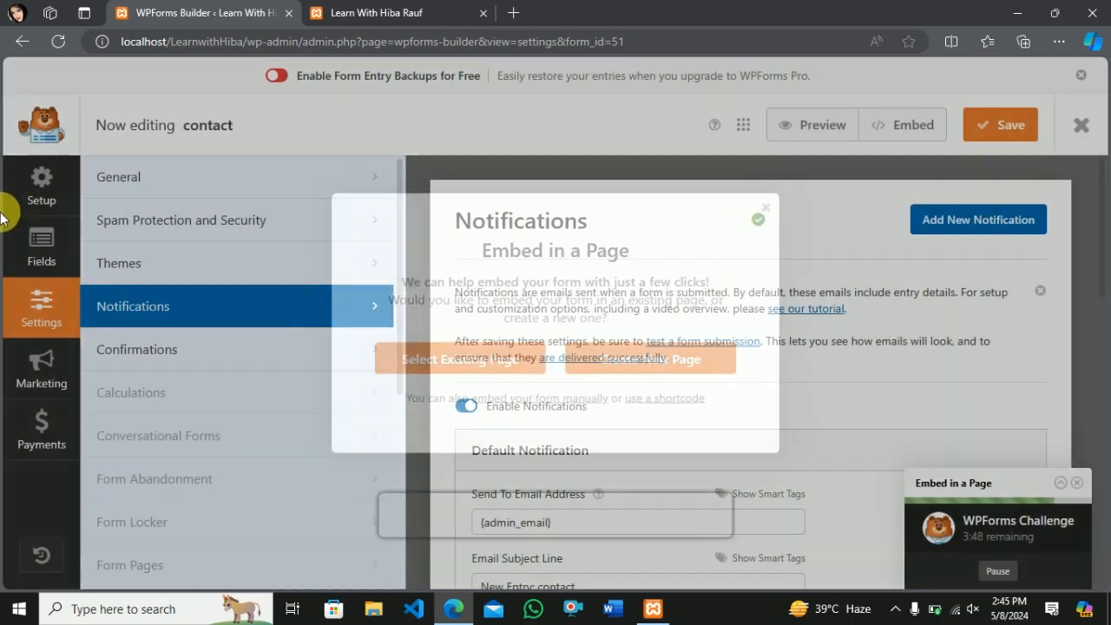
{"action": "left_click", "coordinate": [42, 187]}
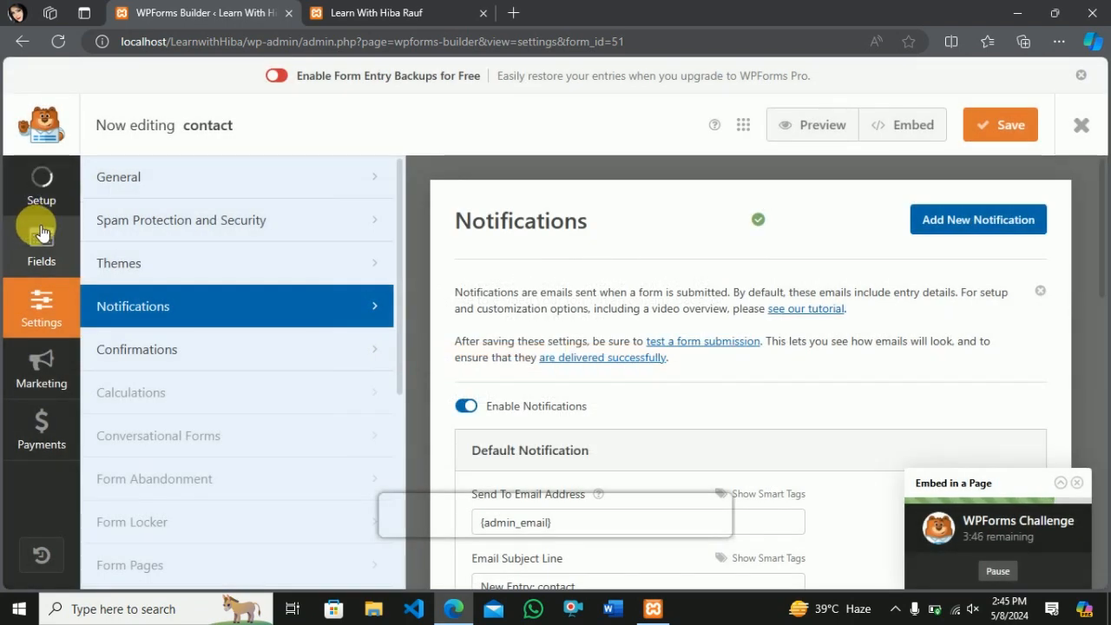
Open the form's fields and set the Name field's format to First Middle Last.
{"action": "left_click", "coordinate": [76, 261]}
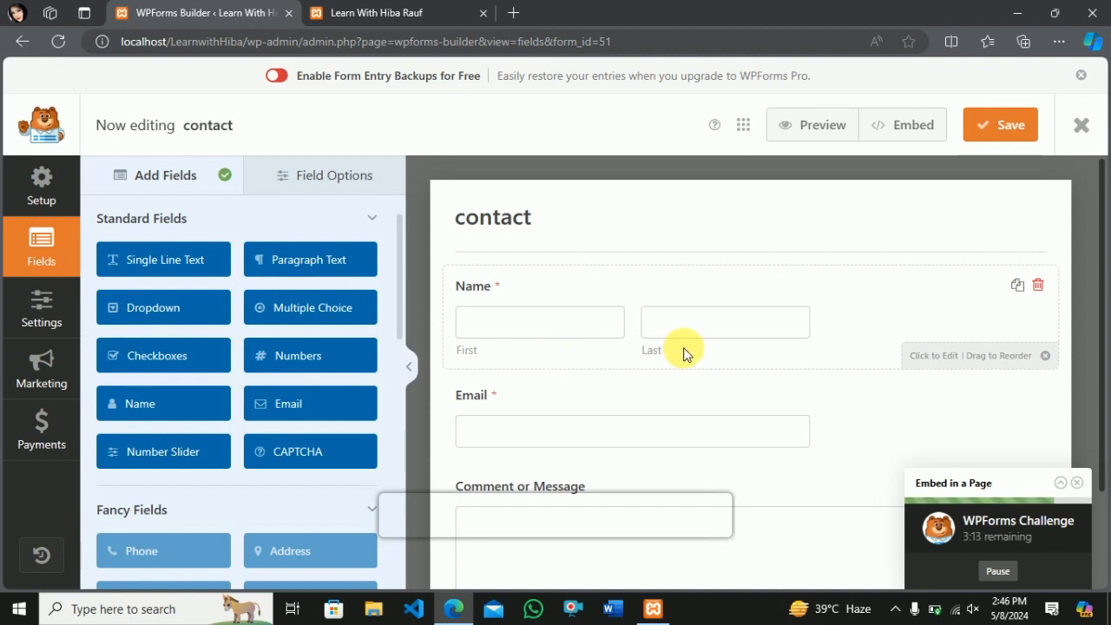
{"action": "scroll", "coordinate": [687, 355], "scroll_direction": "down", "scroll_amount": 1}
{"action": "scroll", "coordinate": [761, 379], "scroll_direction": "up", "scroll_amount": 1}
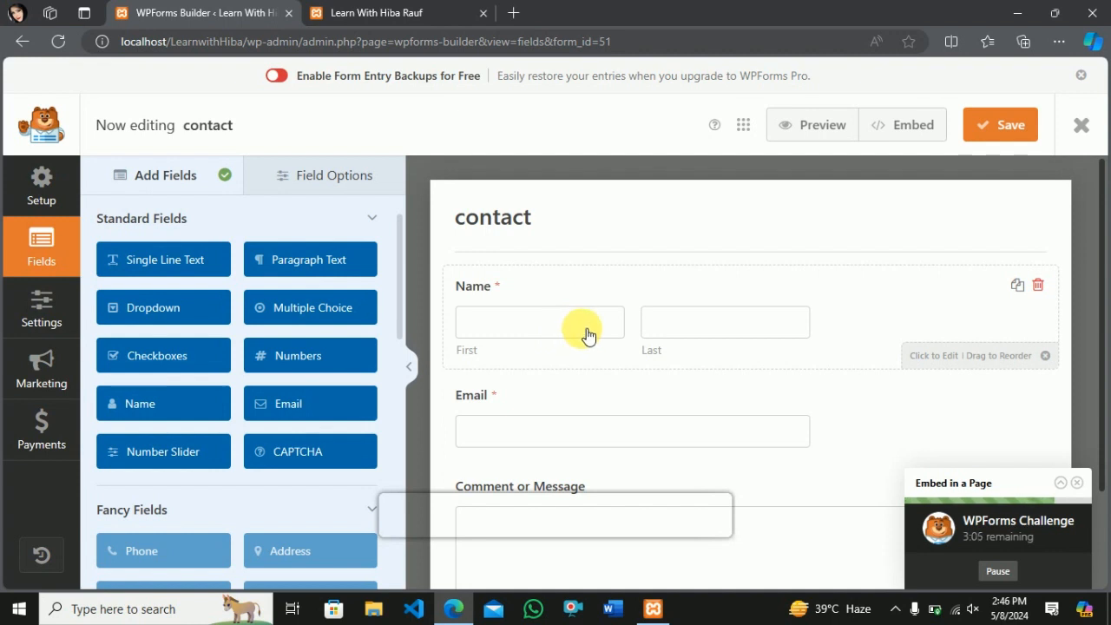
{"action": "left_click", "coordinate": [535, 292]}
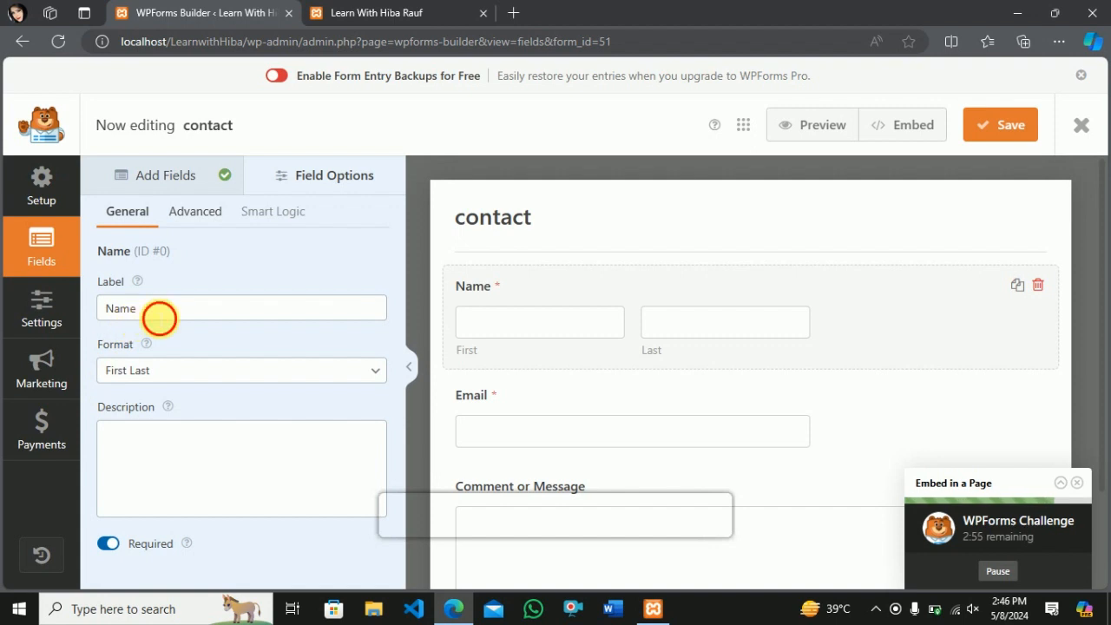
{"action": "left_click", "coordinate": [160, 319]}
{"action": "left_click", "coordinate": [156, 369]}
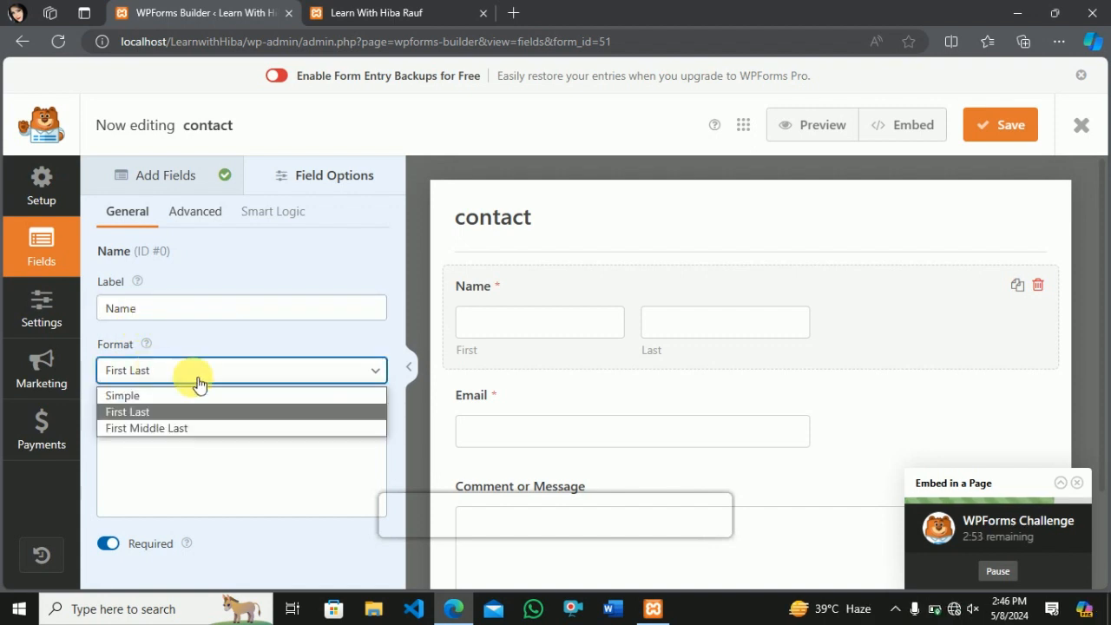
{"action": "left_click", "coordinate": [173, 429]}
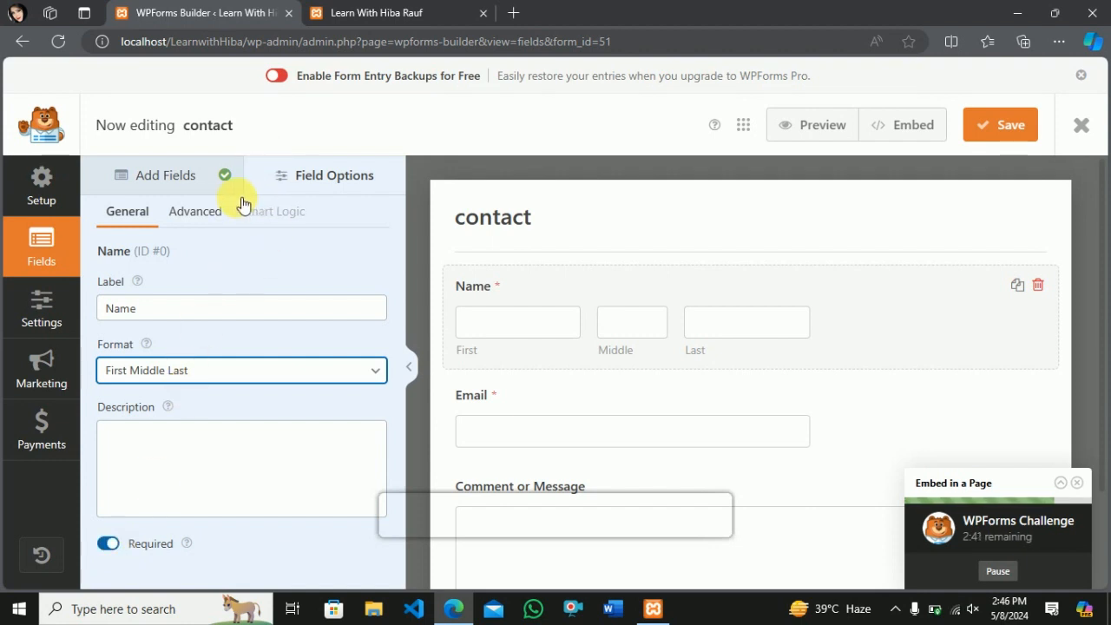
Set the Name field's size to Large and enter sample placeholders for the first, middle and last name.
{"action": "left_click", "coordinate": [208, 211]}
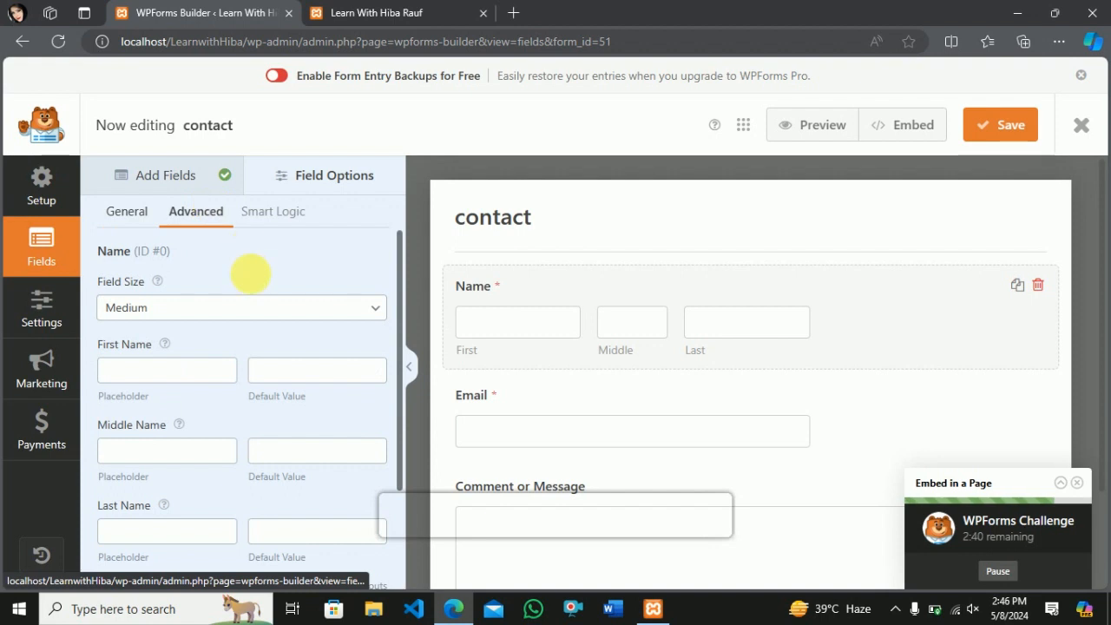
{"action": "left_click", "coordinate": [193, 318]}
{"action": "left_click", "coordinate": [147, 368]}
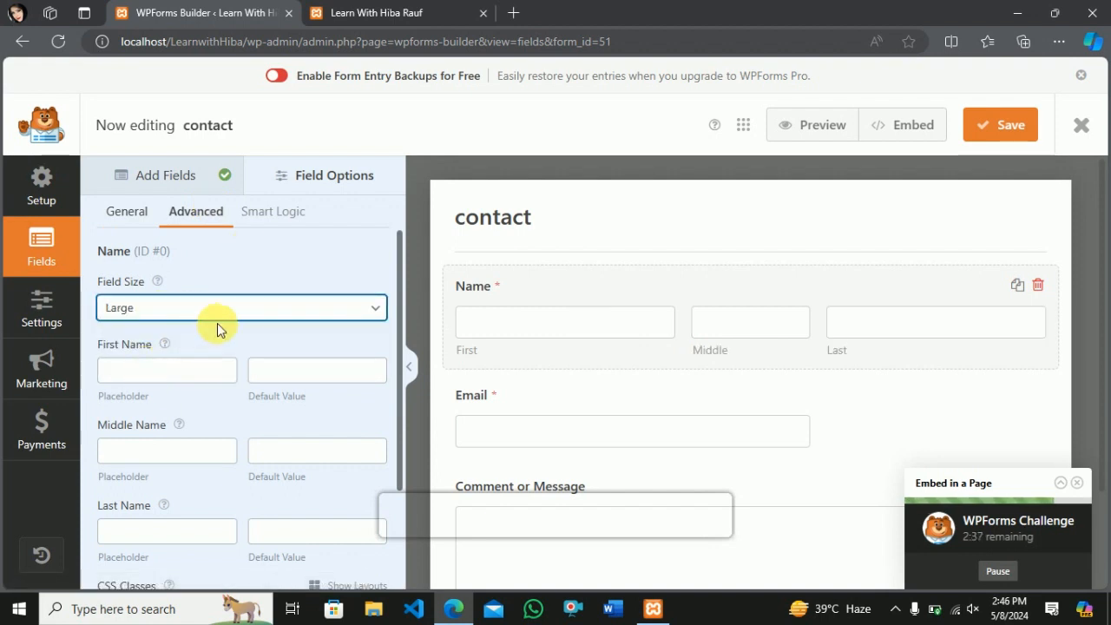
{"action": "left_click", "coordinate": [176, 374]}
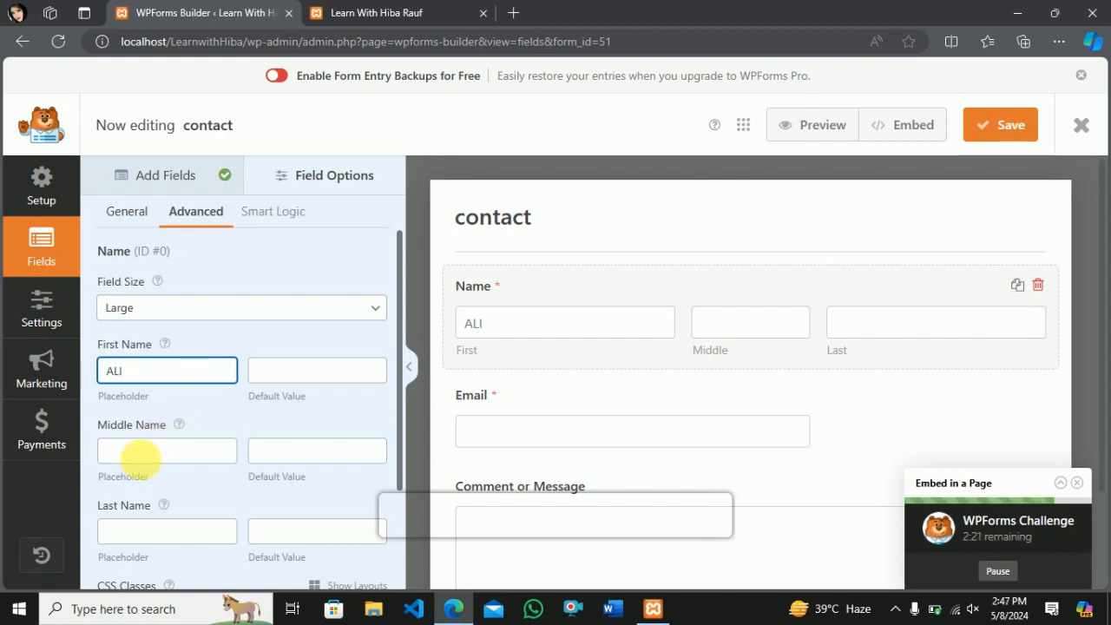
{"action": "left_click", "coordinate": [146, 458]}
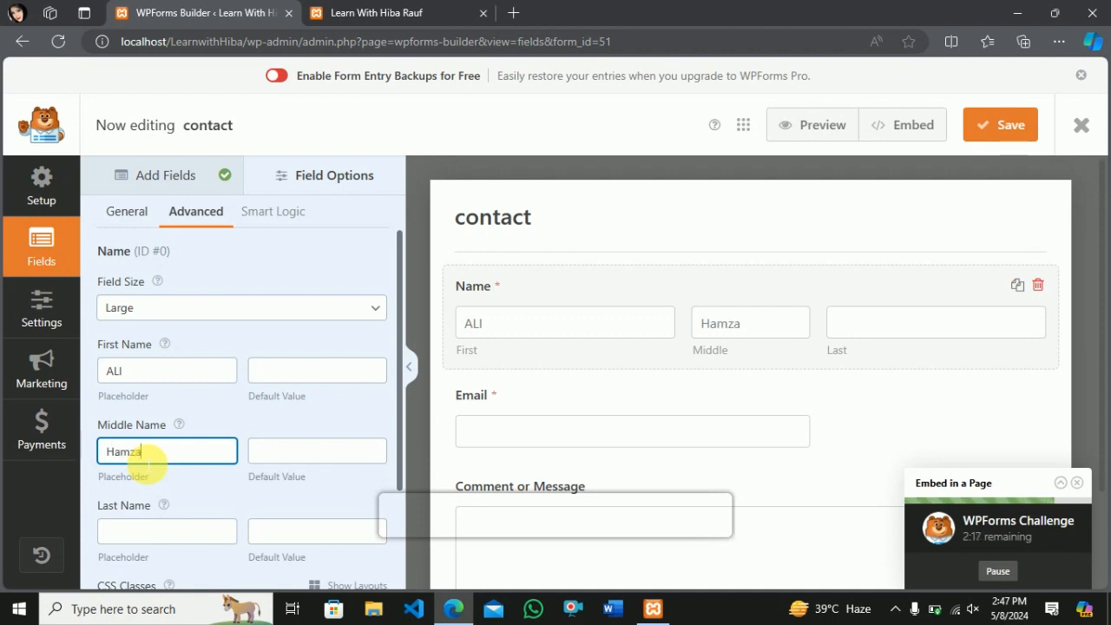
{"action": "left_click", "coordinate": [128, 531]}
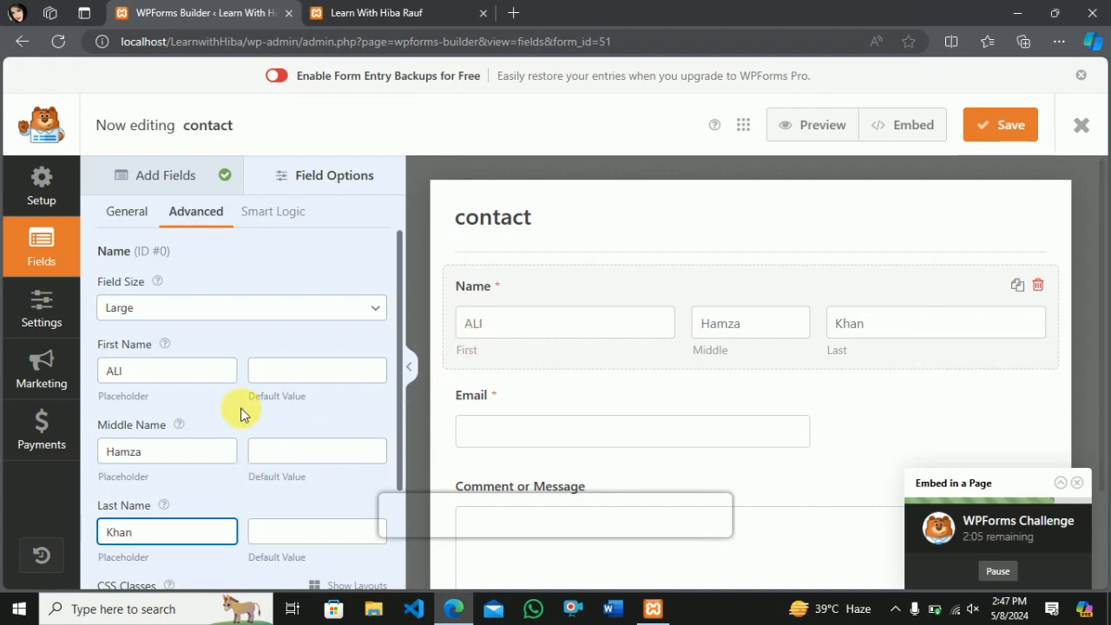
Hide the Name field's label and sublabels, and try repositioning the field in the form.
{"action": "scroll", "coordinate": [241, 413], "scroll_direction": "down", "scroll_amount": 2}
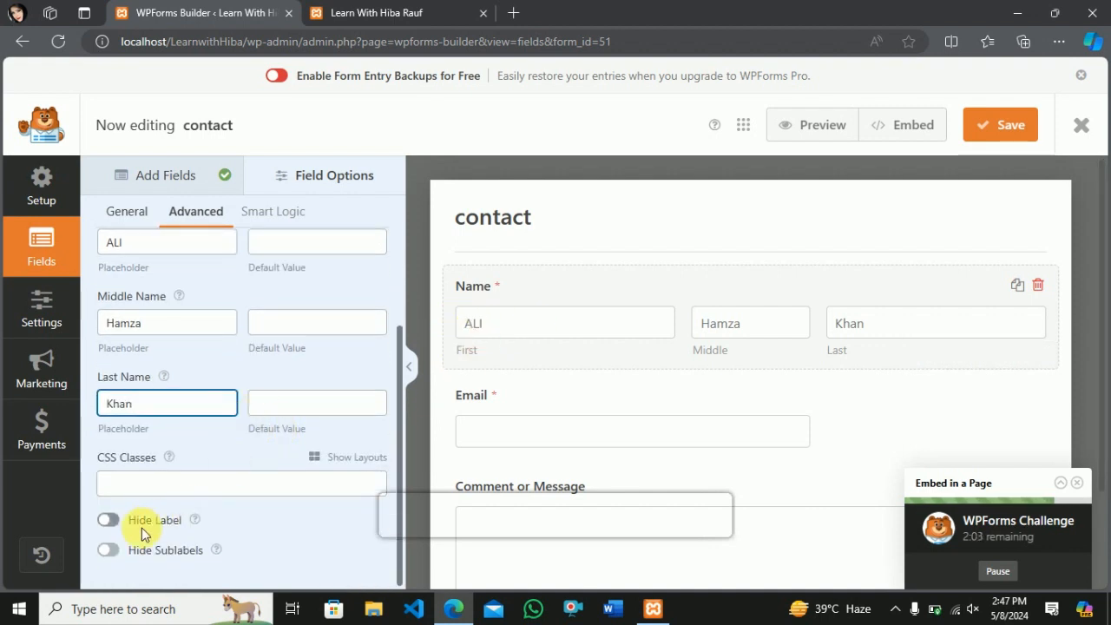
{"action": "left_click", "coordinate": [108, 521]}
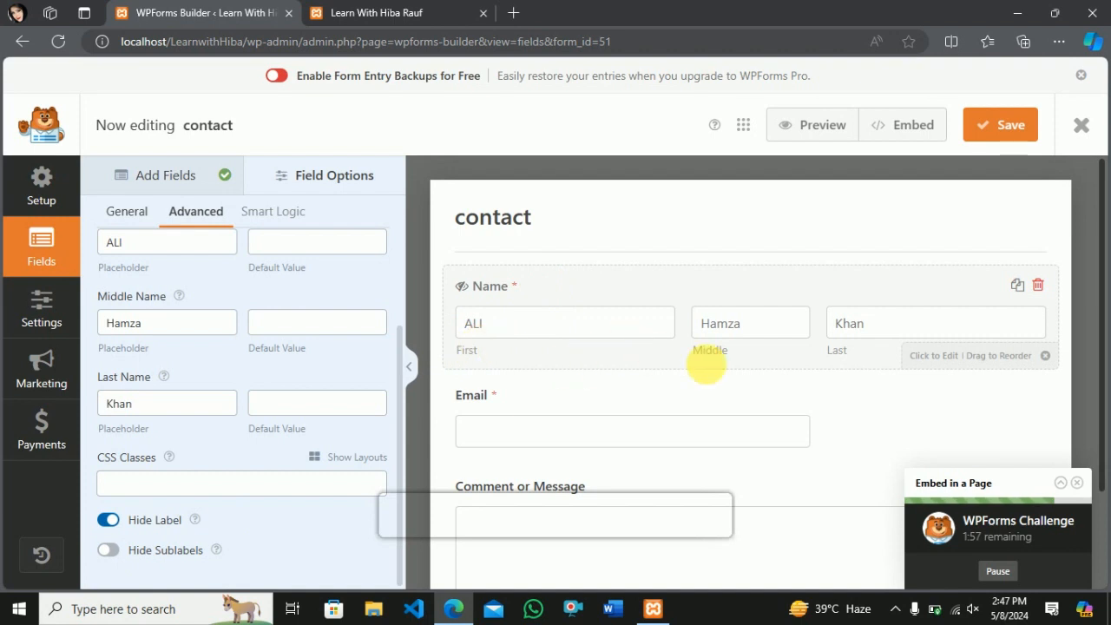
{"action": "left_click", "coordinate": [108, 550]}
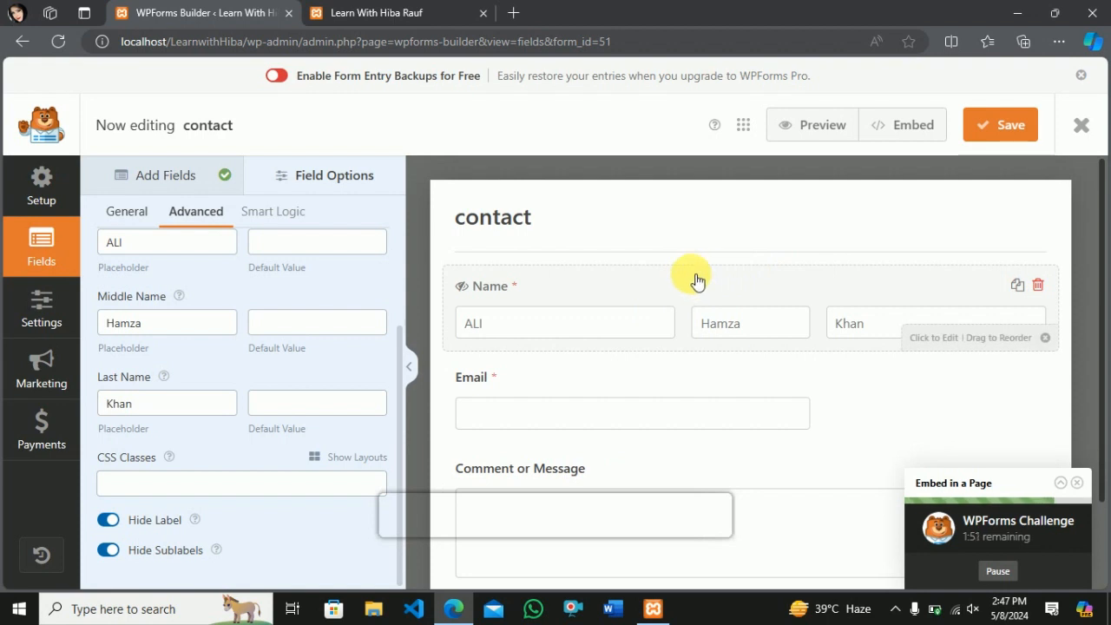
{"action": "left_click_drag", "start_coordinate": [695, 280], "coordinate": [698, 180]}
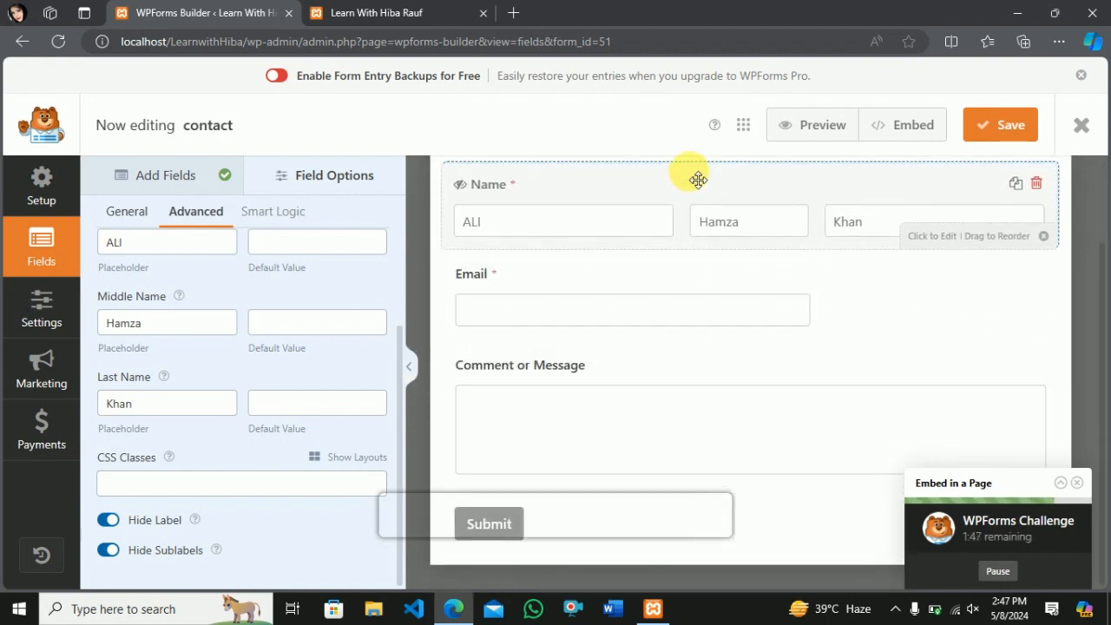
{"action": "scroll", "coordinate": [711, 290], "scroll_direction": "up", "scroll_amount": 2}
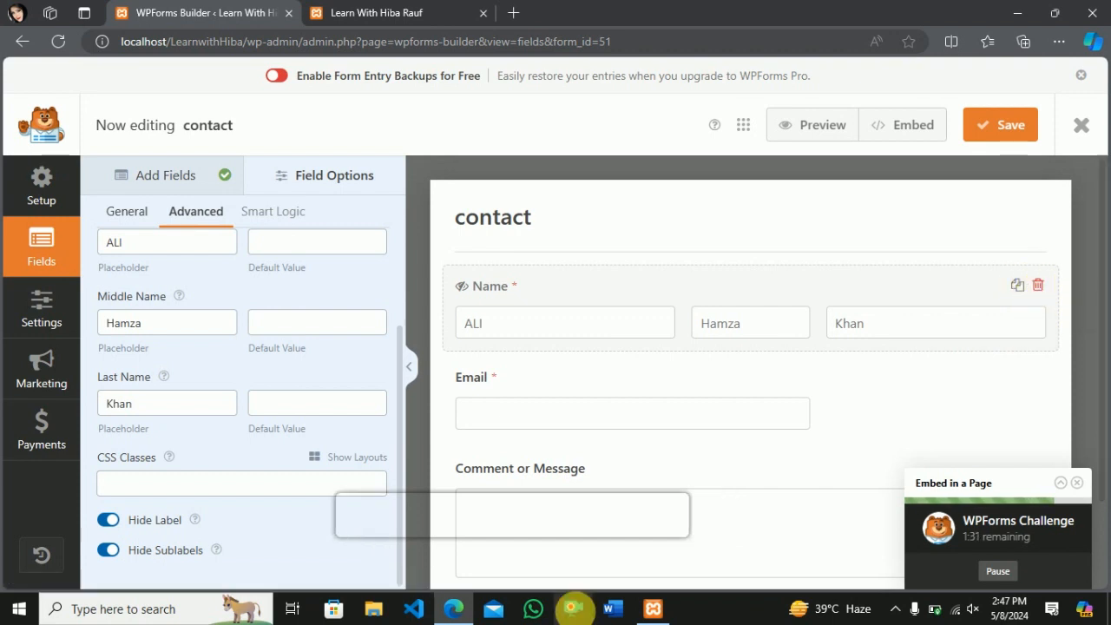
Open the options of the form's Email field.
{"action": "scroll", "coordinate": [643, 454], "scroll_direction": "down", "scroll_amount": 1}
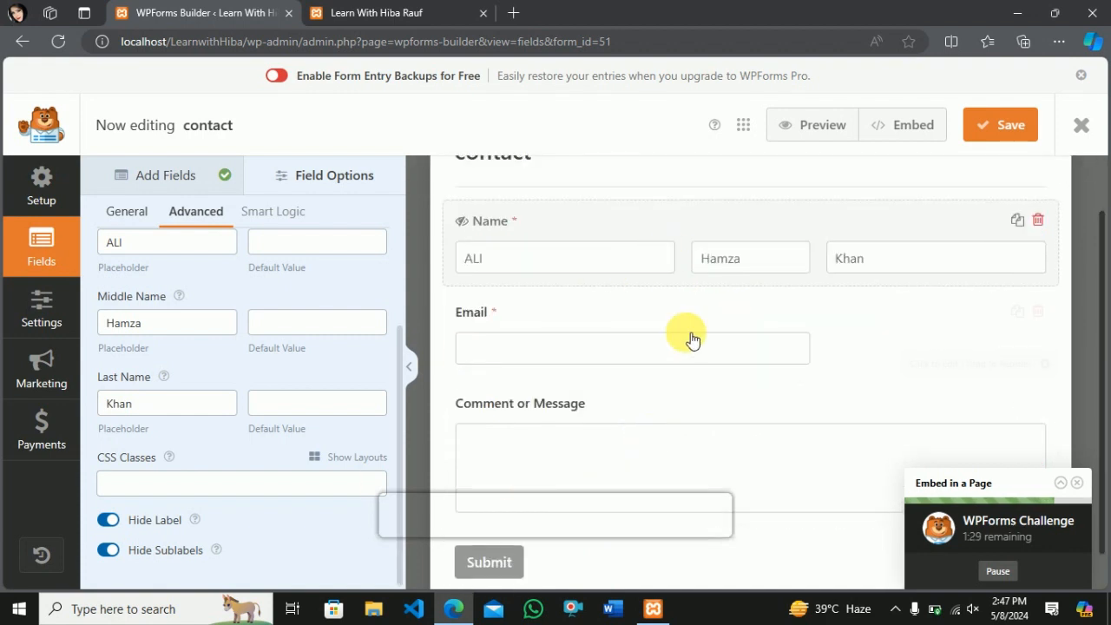
{"action": "scroll", "coordinate": [590, 374], "scroll_direction": "up", "scroll_amount": 1}
{"action": "left_click", "coordinate": [572, 383]}
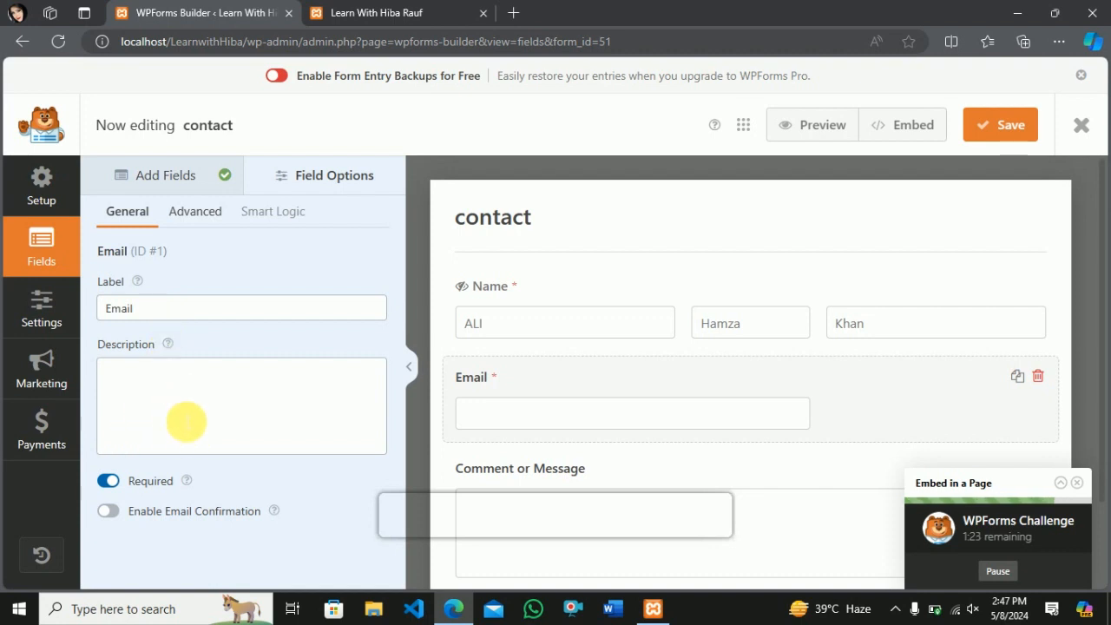
Try out a sample description on the Email field and clear it again.
{"action": "left_click", "coordinate": [144, 392]}
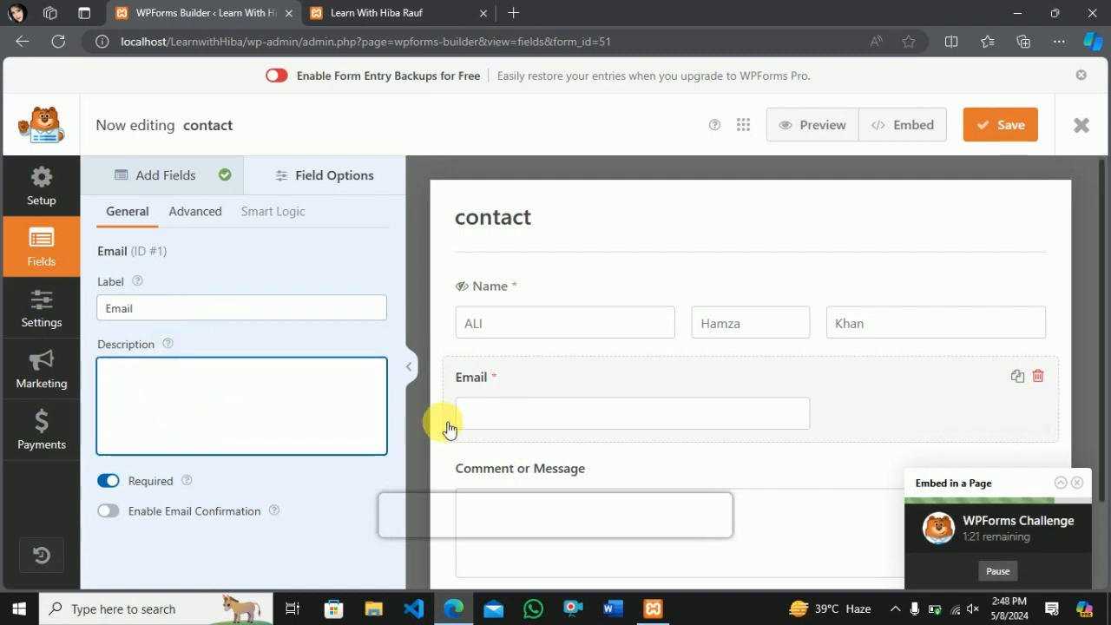
{"action": "type", "text": "wed"}
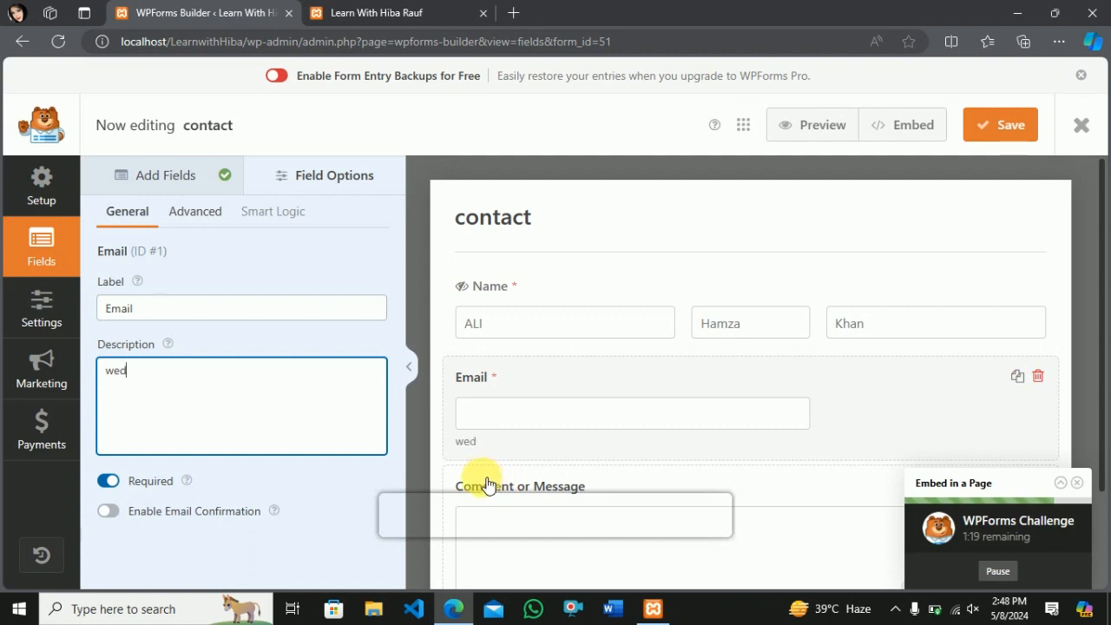
{"action": "type", "text": "wdgfewdrwregfd"}
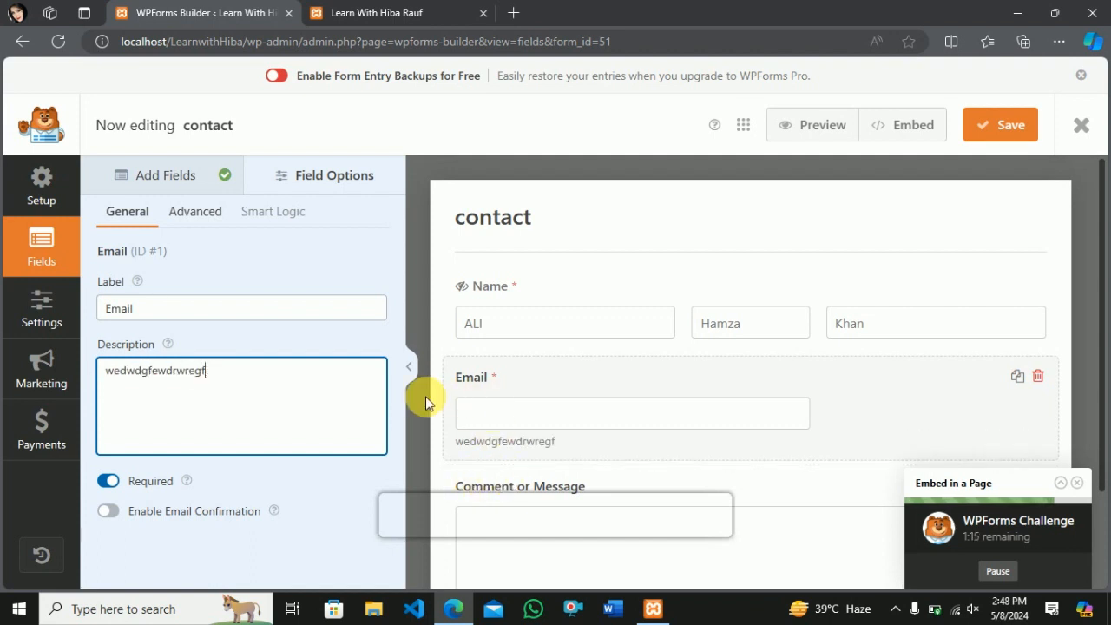
{"action": "key", "text": "BackSpace"}
{"action": "key", "text": "BackSpace"}
{"action": "key", "text": "BackSpace"}
{"action": "key", "text": "BackSpace"}
{"action": "key", "text": "BackSpace"}
{"action": "key", "text": "BackSpace"}
{"action": "key", "text": "BackSpace"}
{"action": "key", "text": "BackSpace"}
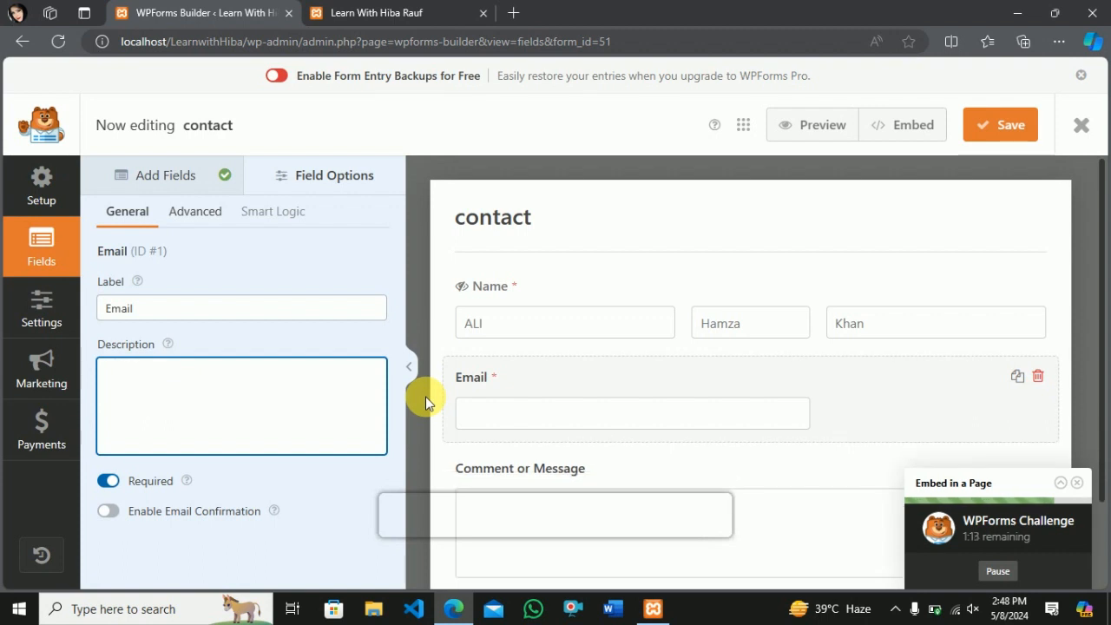
Enable email confirmation for the Email field and look through its advanced options.
{"action": "left_click", "coordinate": [108, 511]}
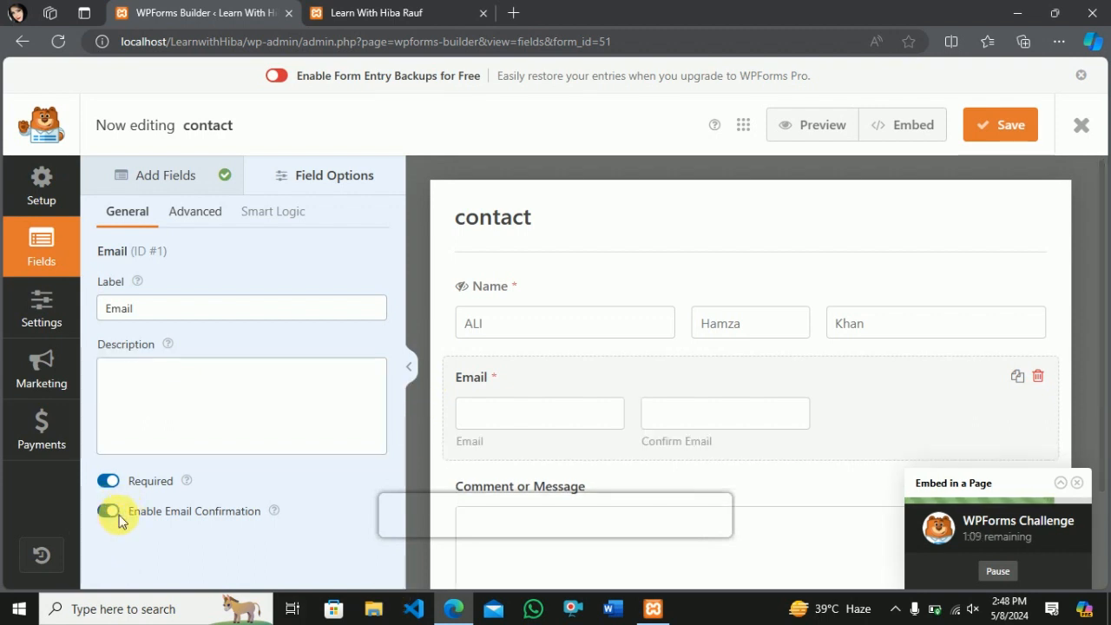
{"action": "left_click", "coordinate": [217, 217]}
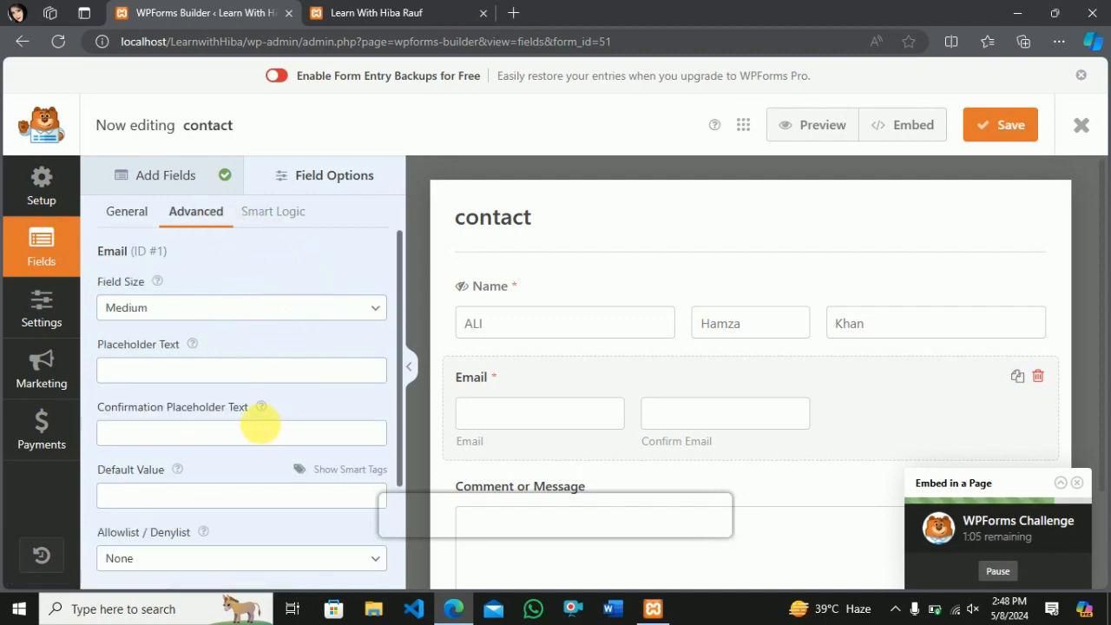
{"action": "scroll", "coordinate": [261, 422], "scroll_direction": "down", "scroll_amount": 1}
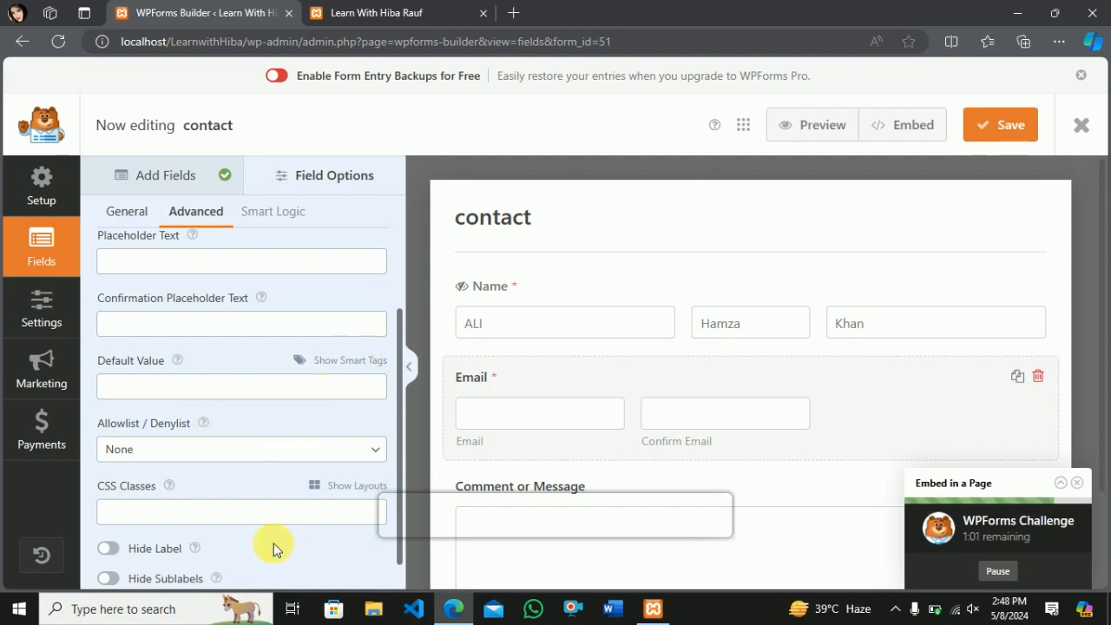
{"action": "scroll", "coordinate": [260, 543], "scroll_direction": "down", "scroll_amount": 1}
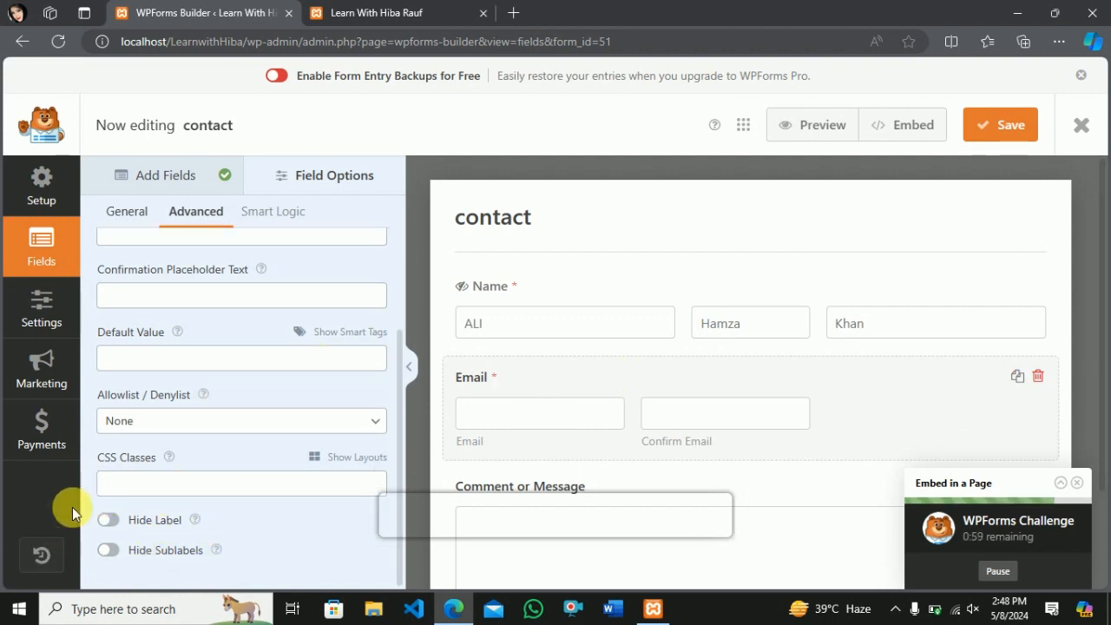
{"action": "scroll", "coordinate": [588, 449], "scroll_direction": "down", "scroll_amount": 1}
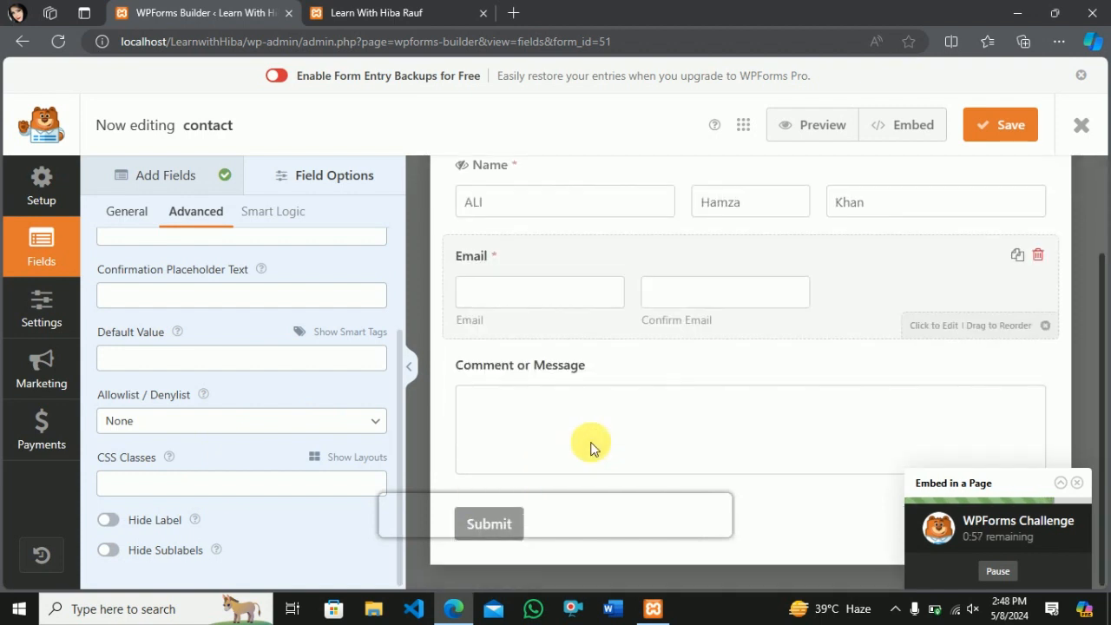
{"action": "scroll", "coordinate": [511, 447], "scroll_direction": "up", "scroll_amount": 1}
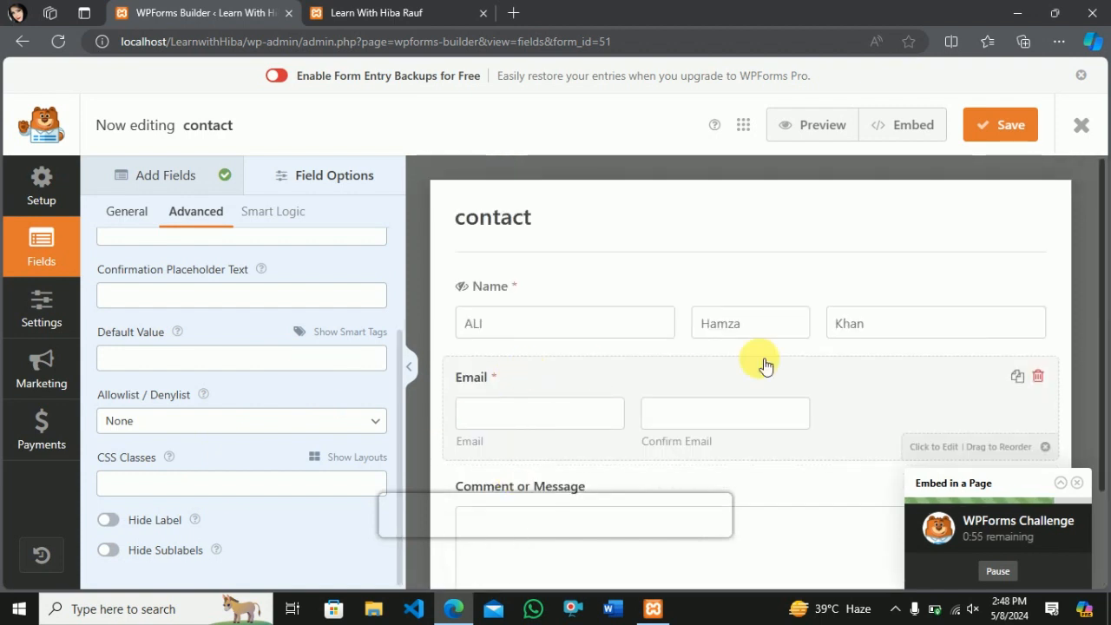
Add a Multiple Choice field between the Email and Comment or Message fields.
{"action": "left_click", "coordinate": [145, 184]}
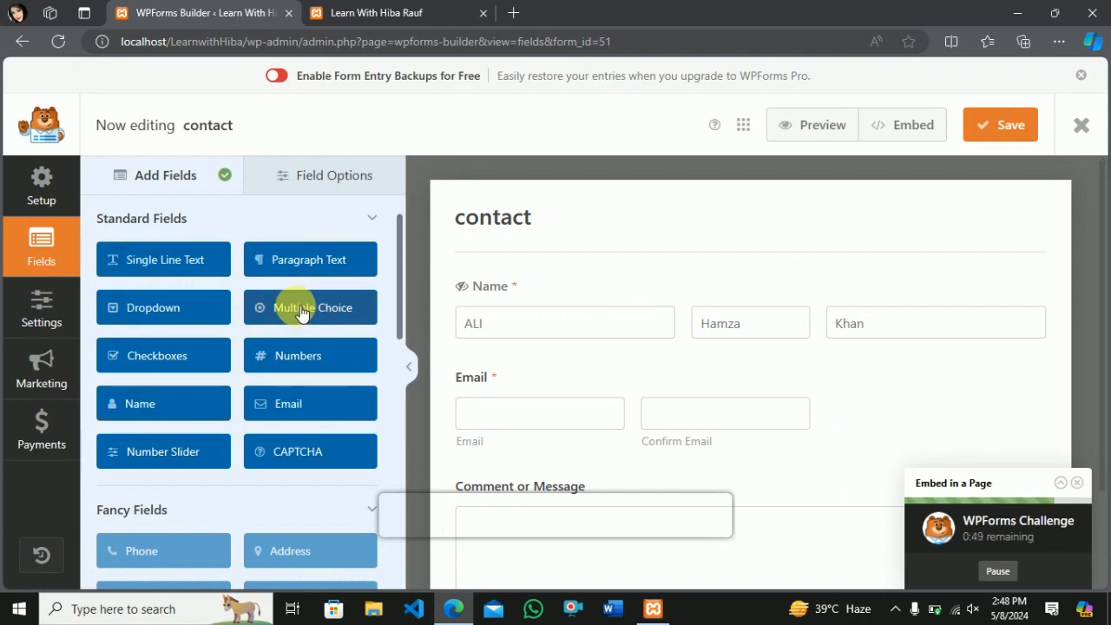
{"action": "left_click_drag", "start_coordinate": [302, 312], "coordinate": [580, 502]}
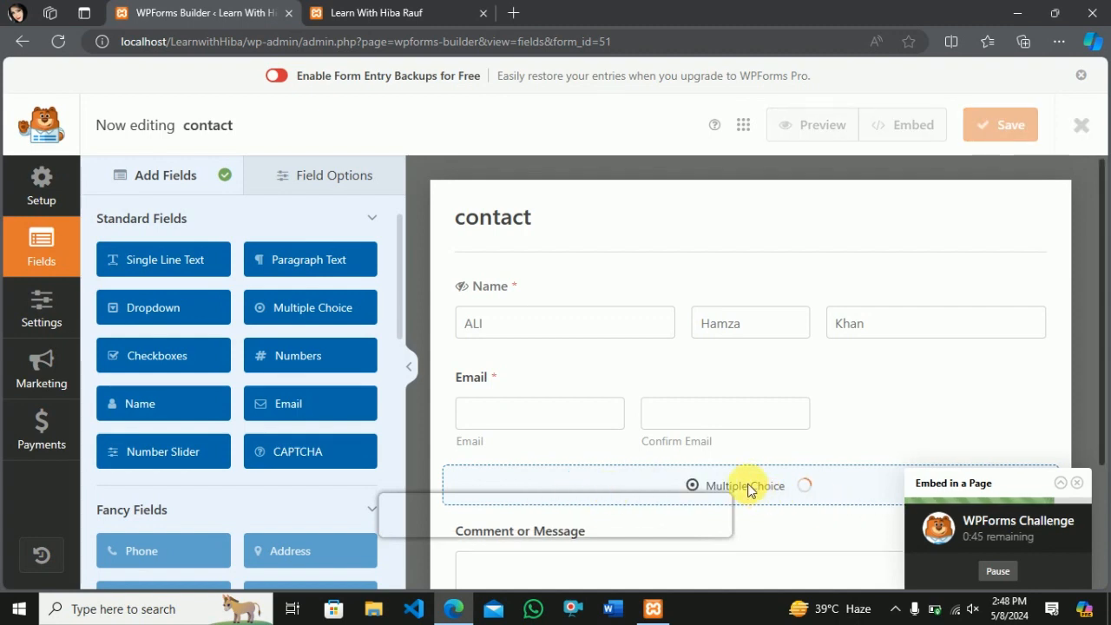
{"action": "scroll", "coordinate": [580, 501], "scroll_direction": "down", "scroll_amount": 2}
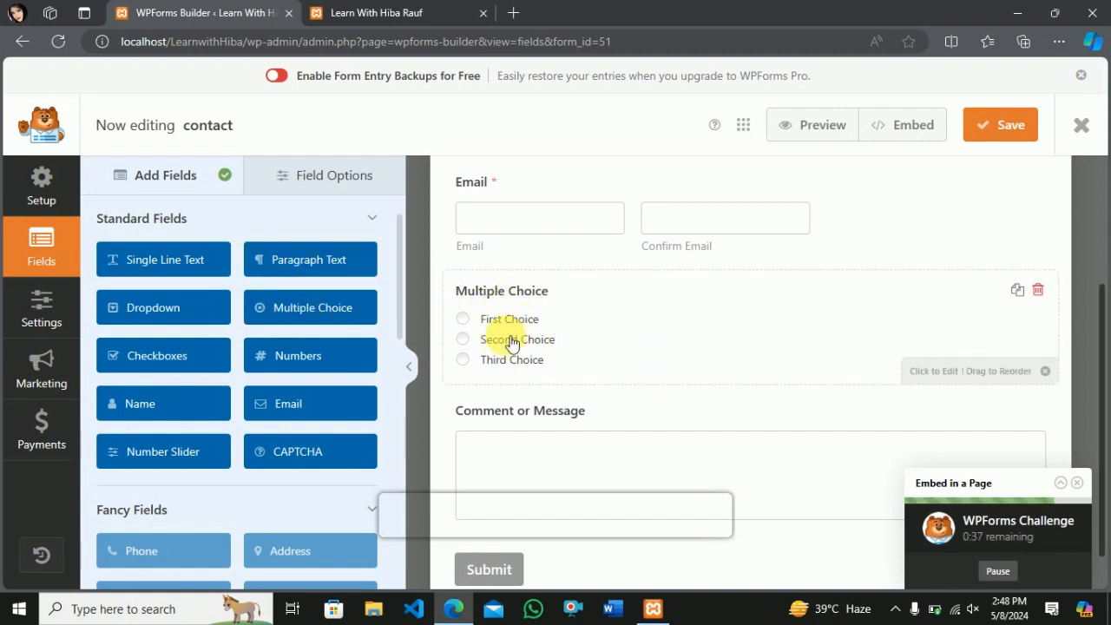
Change the Multiple Choice field's first two choices to Male and Female, and remove the third choice.
{"action": "left_click", "coordinate": [580, 302]}
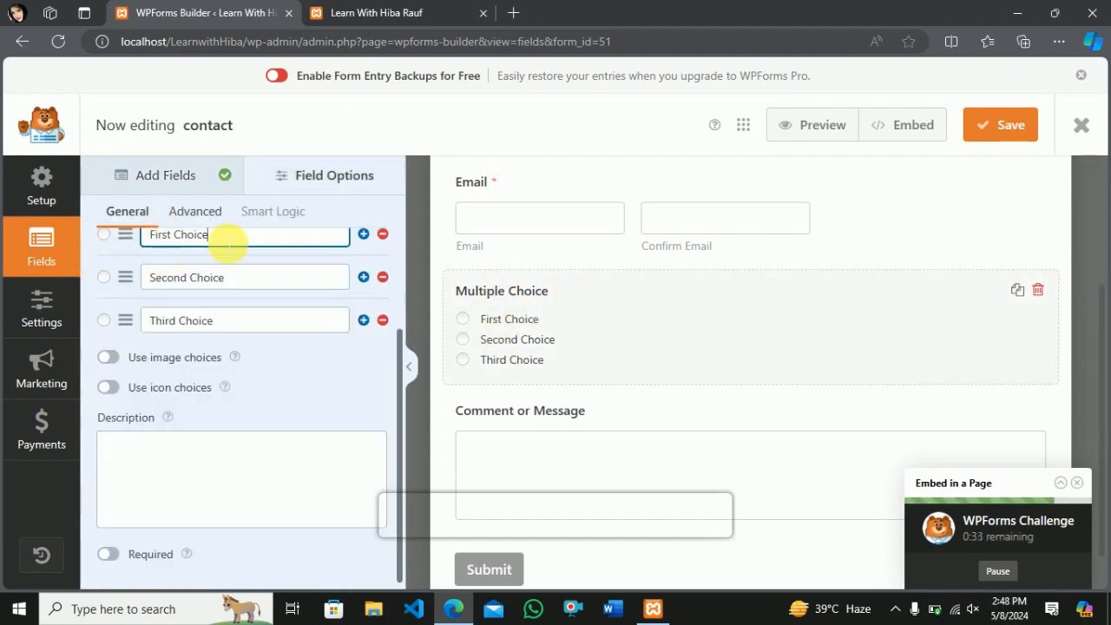
{"action": "key", "text": "BackSpace"}
{"action": "key", "text": "BackSpace"}
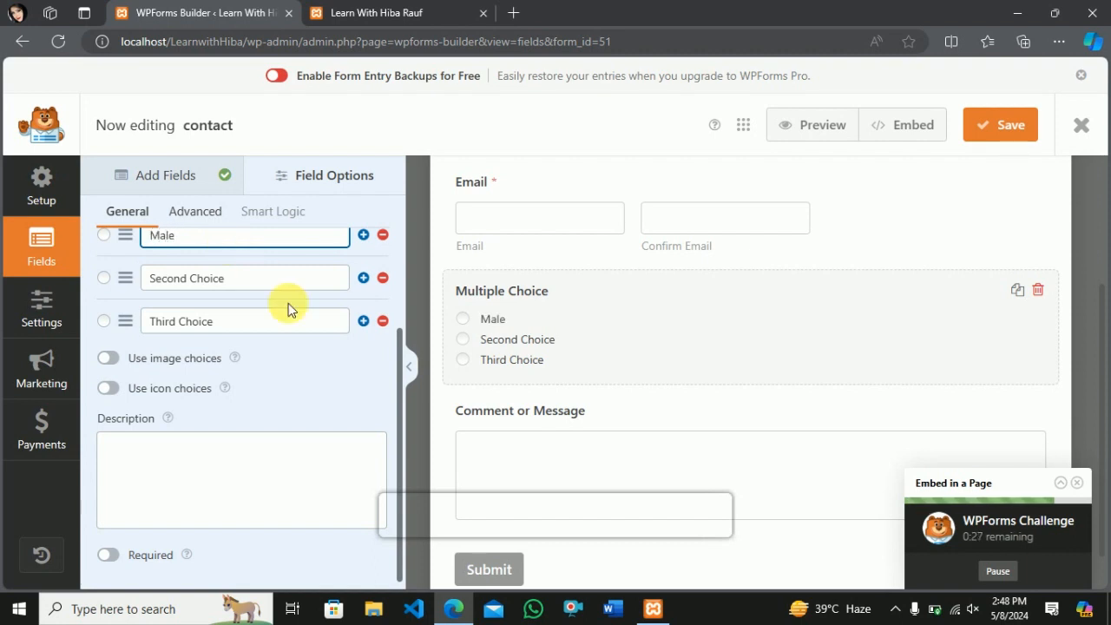
{"action": "left_click", "coordinate": [259, 278]}
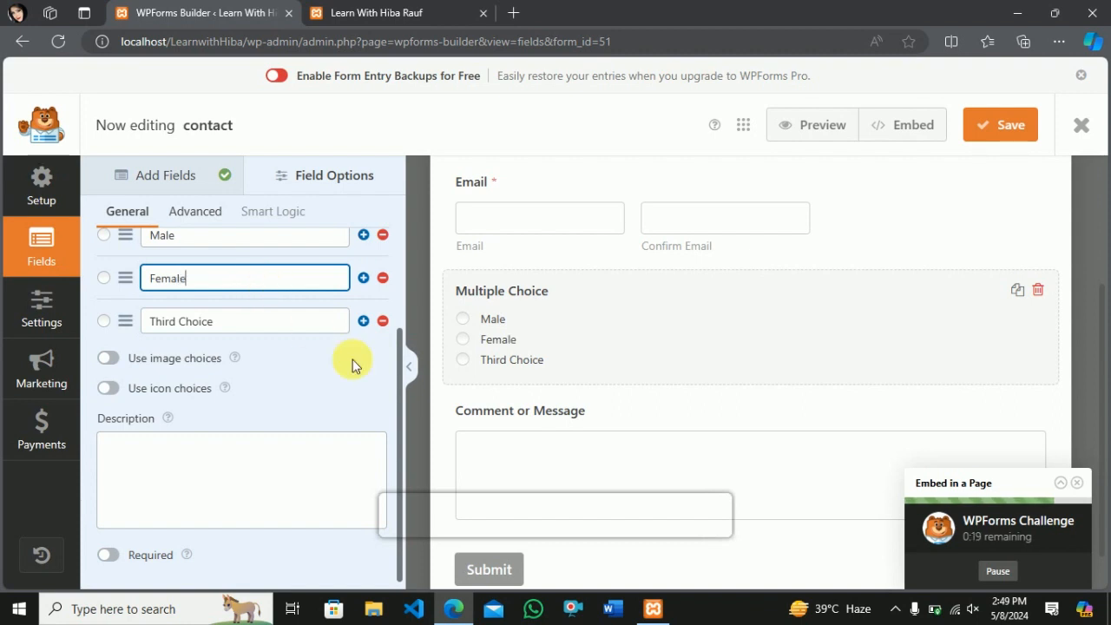
{"action": "left_click", "coordinate": [383, 321]}
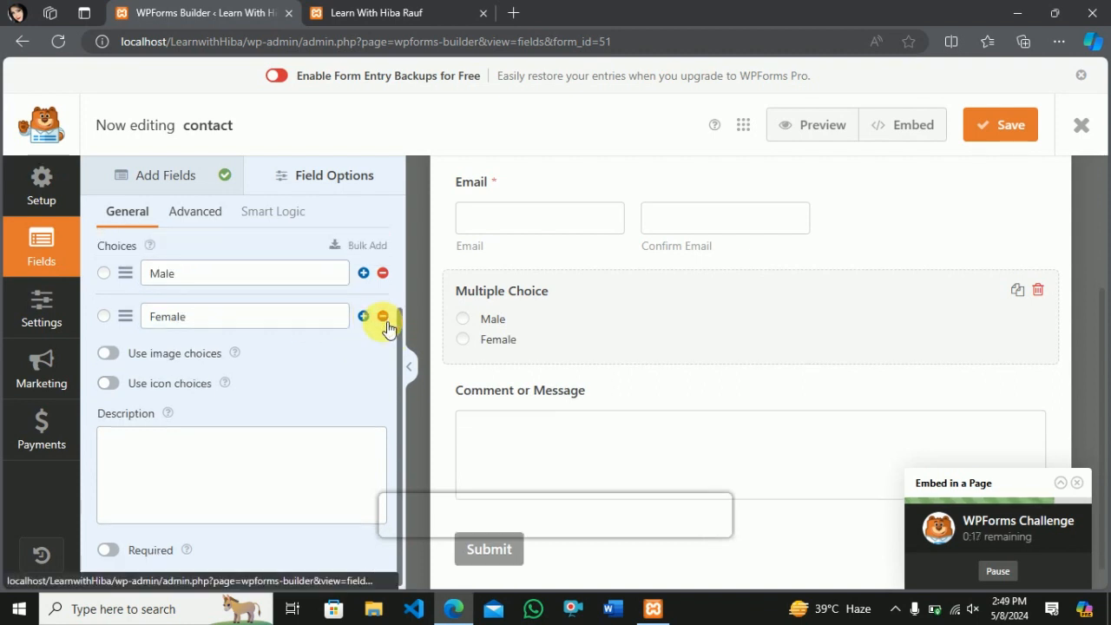
{"action": "scroll", "coordinate": [336, 350], "scroll_direction": "up", "scroll_amount": 2}
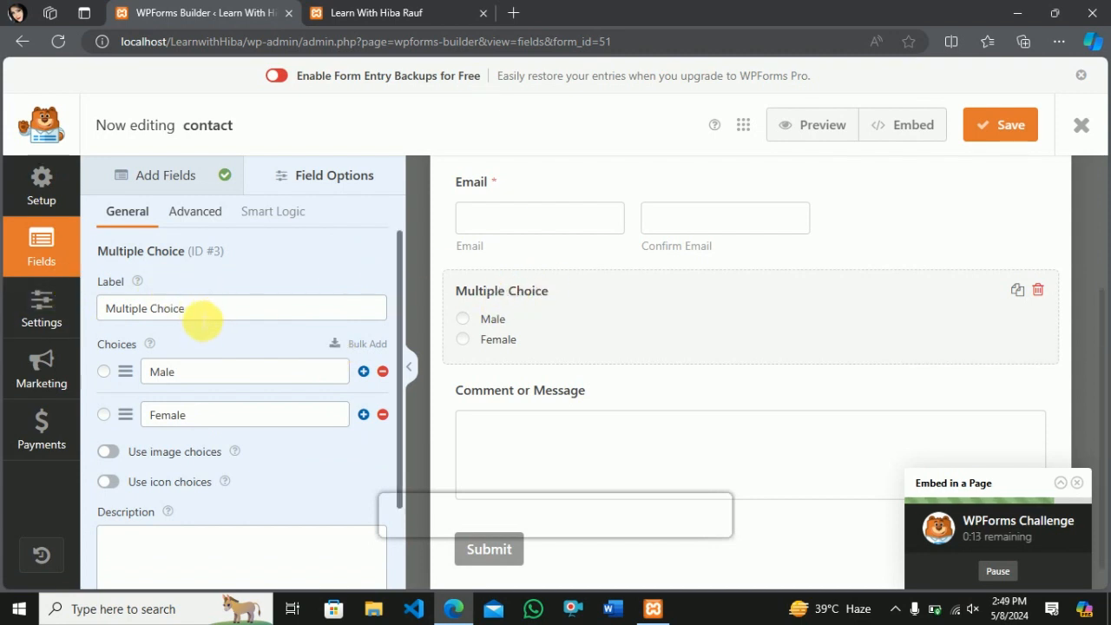
Change the Multiple Choice field's label to Gender.
{"action": "left_click", "coordinate": [200, 314]}
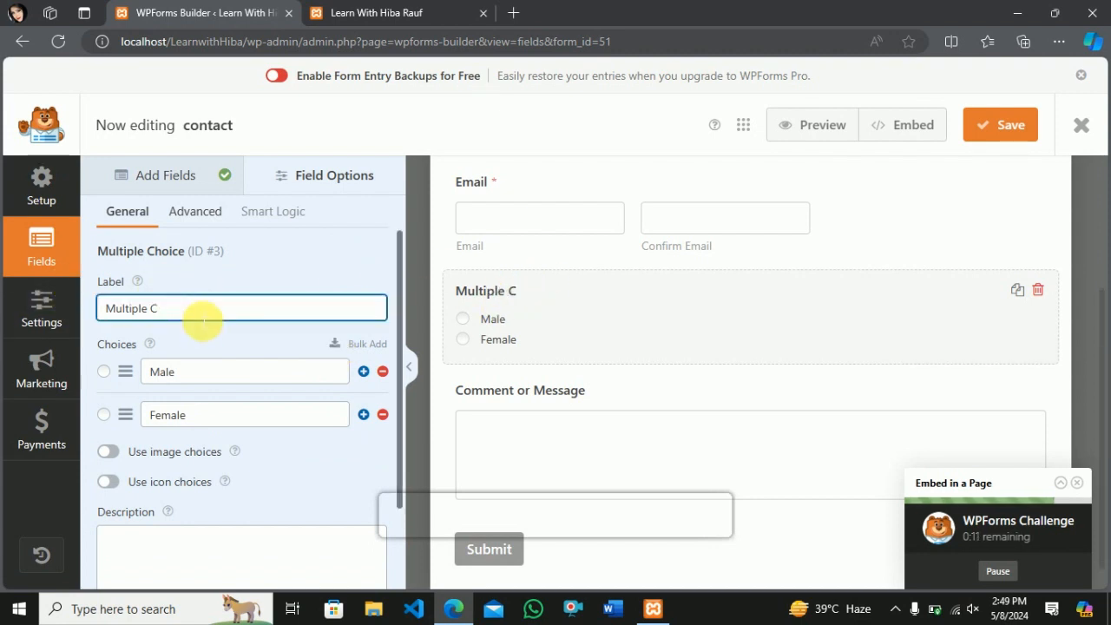
{"action": "key", "text": "BackSpace"}
{"action": "key", "text": "BackSpace"}
{"action": "key", "text": "BackSpace"}
{"action": "key", "text": "BackSpace"}
{"action": "key", "text": "BackSpace"}
{"action": "key", "text": "BackSpace"}
{"action": "key", "text": "BackSpace"}
{"action": "key", "text": "BackSpace"}
{"action": "key", "text": "BackSpace"}
{"action": "key", "text": "BackSpace"}
{"action": "type", "text": "Gender"}
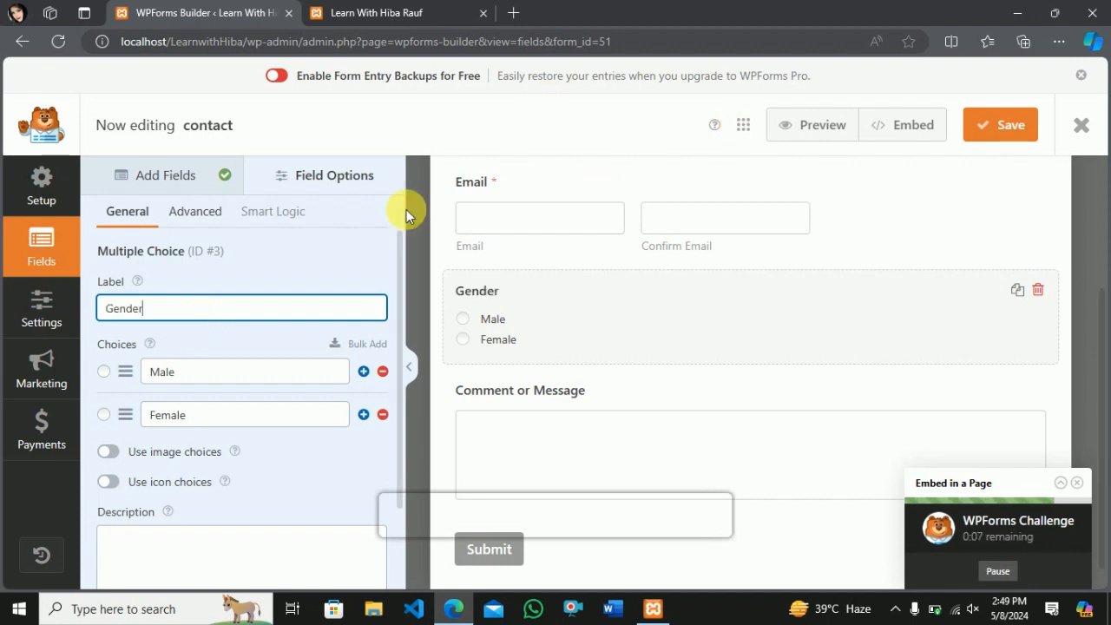
Try out image choices on the Gender field, turn them off again, and cancel the attempt to enable icon choices.
{"action": "scroll", "coordinate": [243, 364], "scroll_direction": "down", "scroll_amount": 1}
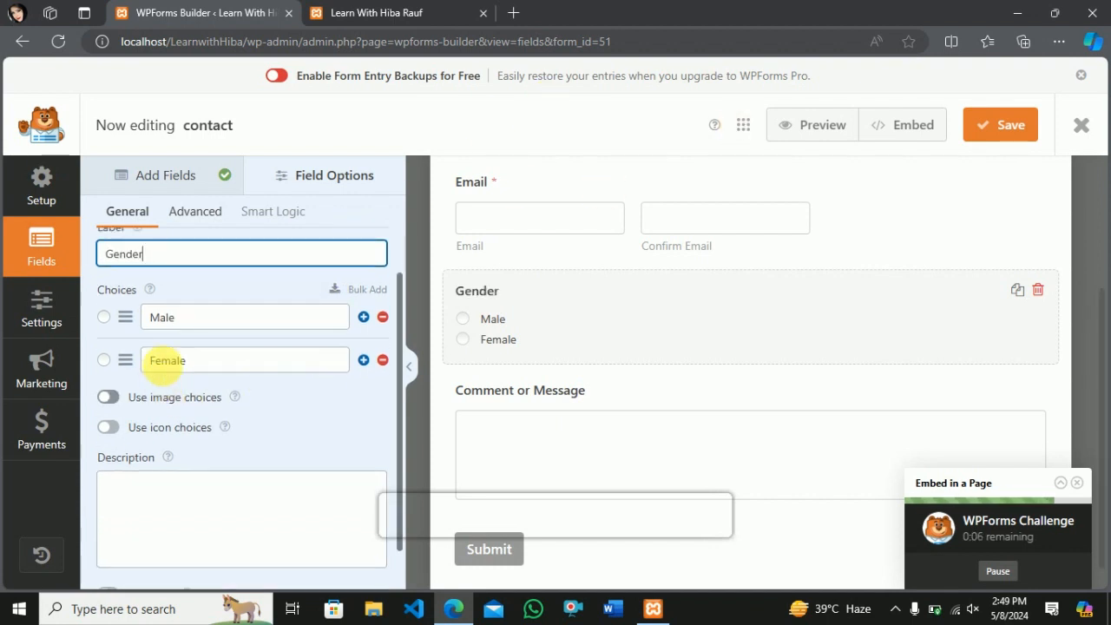
{"action": "left_click", "coordinate": [110, 399]}
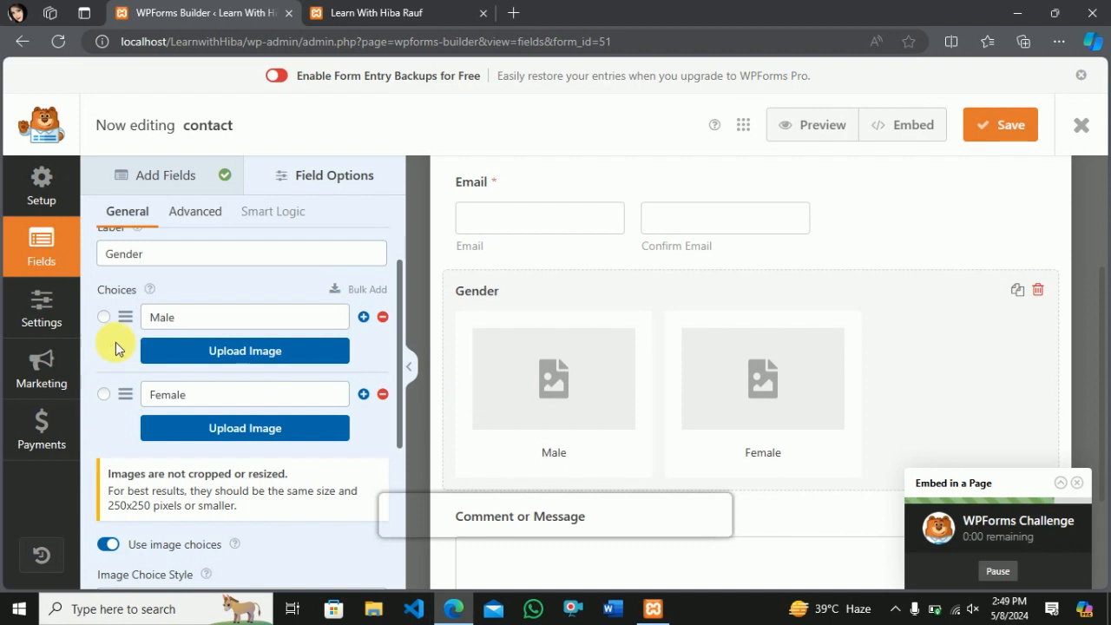
{"action": "left_click", "coordinate": [108, 544]}
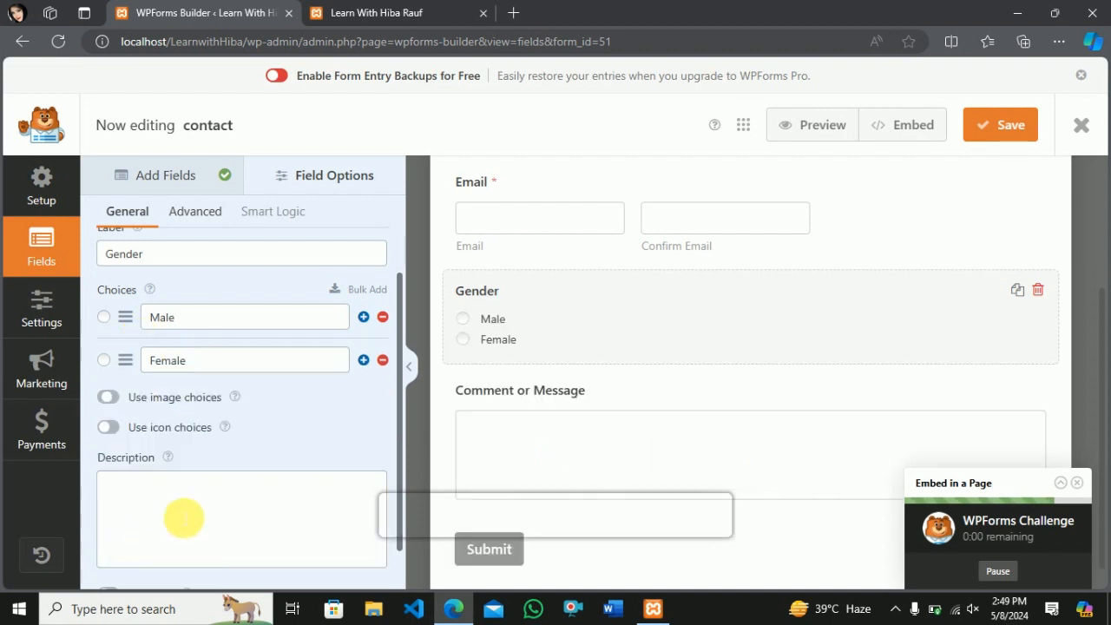
{"action": "left_click", "coordinate": [108, 427]}
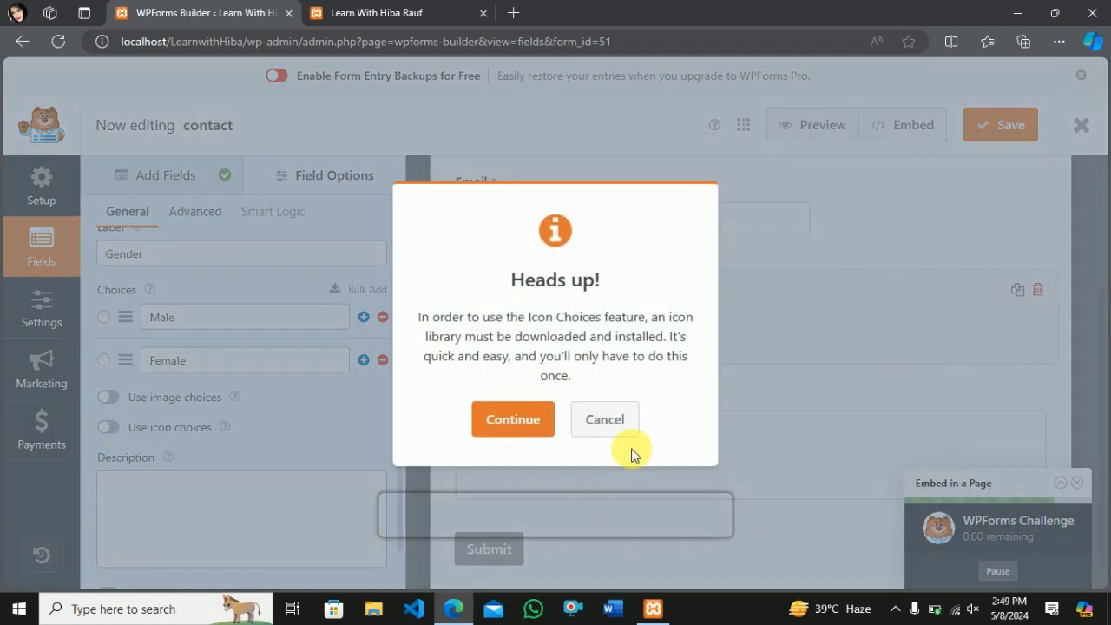
{"action": "left_click", "coordinate": [614, 426]}
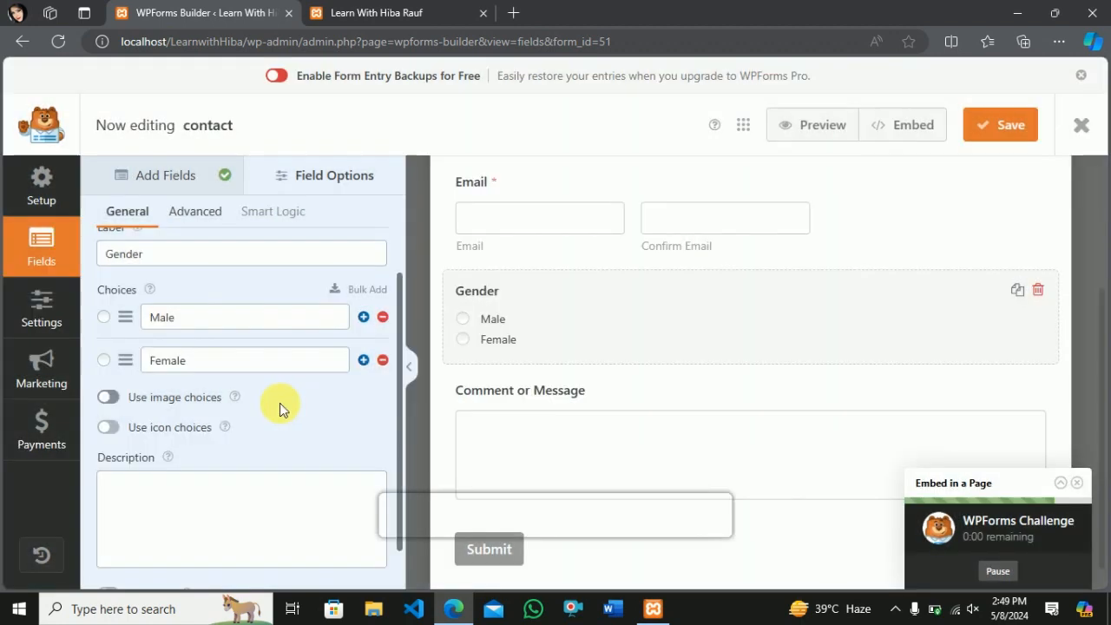
Make the Gender field required.
{"action": "scroll", "coordinate": [308, 438], "scroll_direction": "down", "scroll_amount": 1}
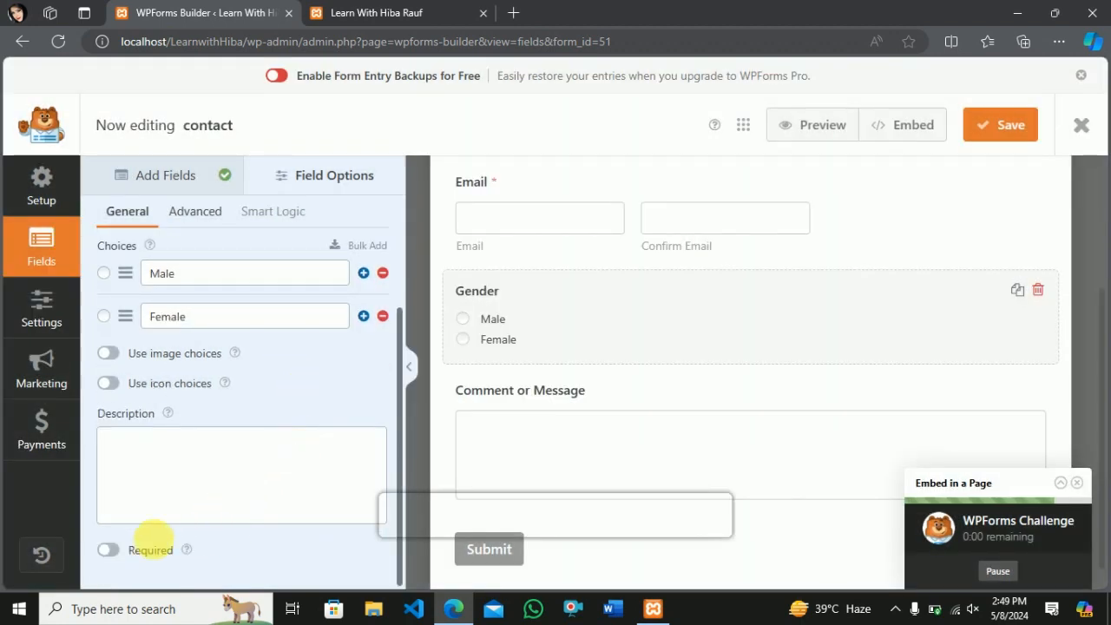
{"action": "left_click", "coordinate": [107, 550]}
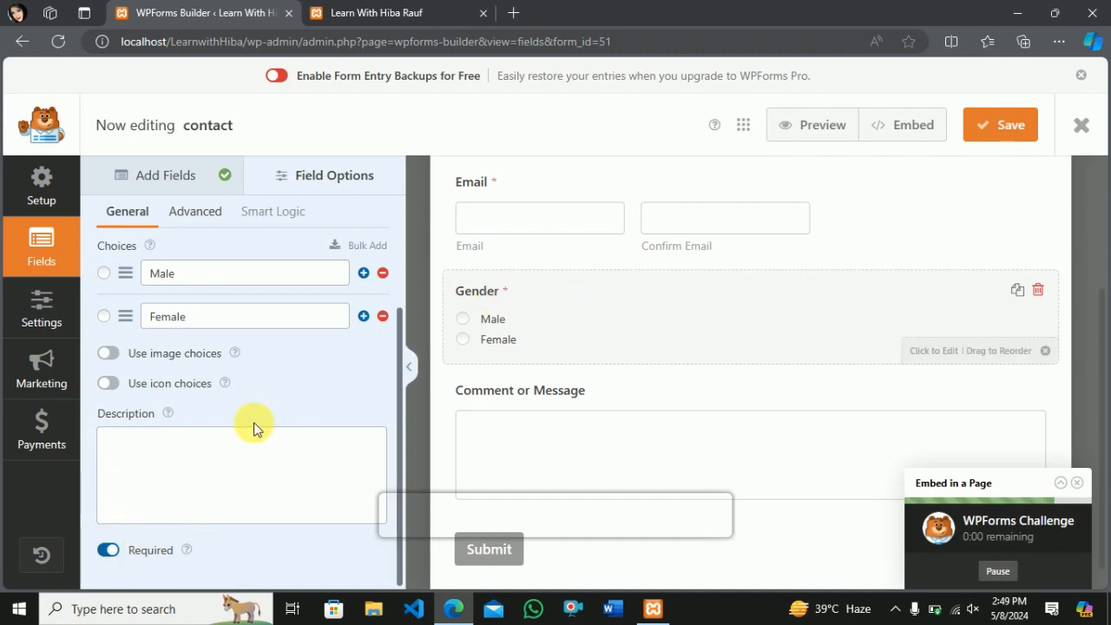
{"action": "scroll", "coordinate": [261, 417], "scroll_direction": "up", "scroll_amount": 1}
Try the Two Columns and Three Columns choice layouts on the Gender field and settle on Inline.
{"action": "left_click", "coordinate": [192, 227]}
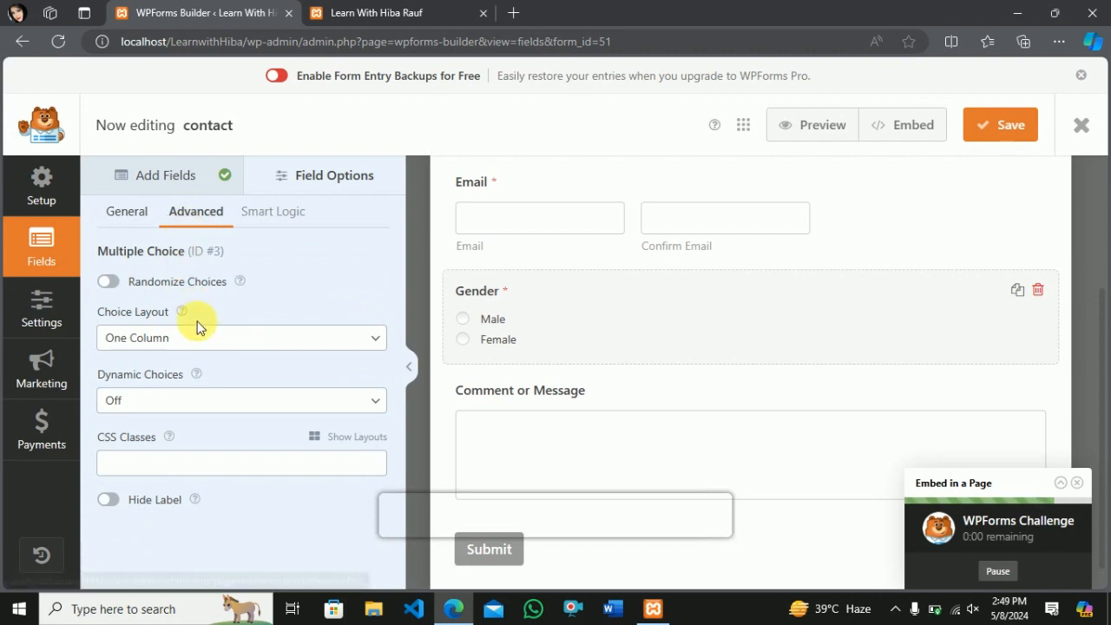
{"action": "left_click", "coordinate": [234, 340]}
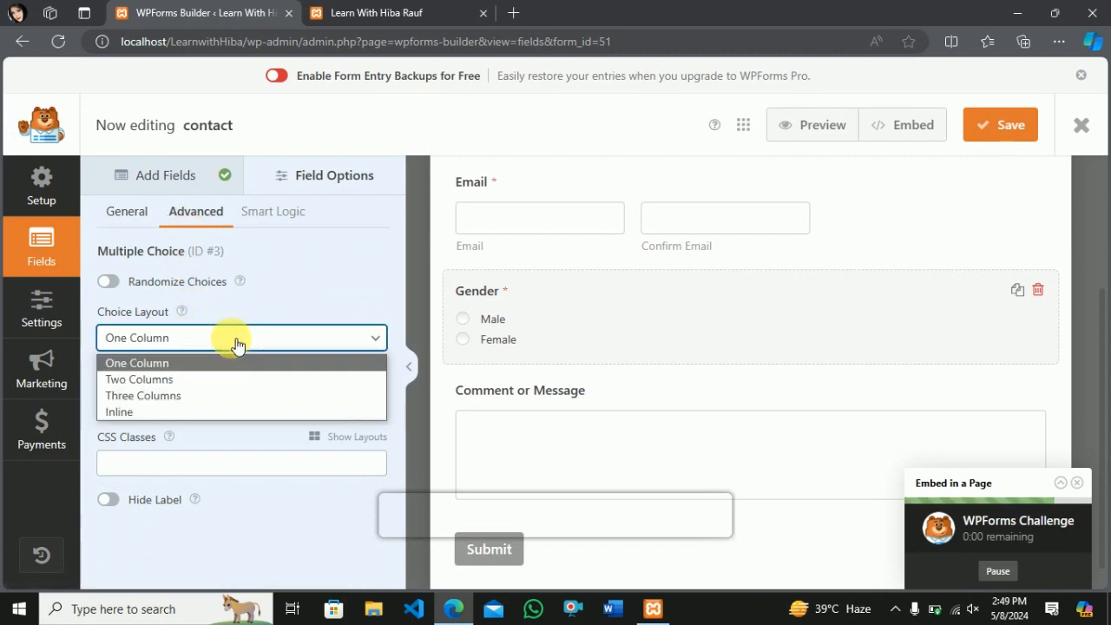
{"action": "left_click", "coordinate": [210, 379]}
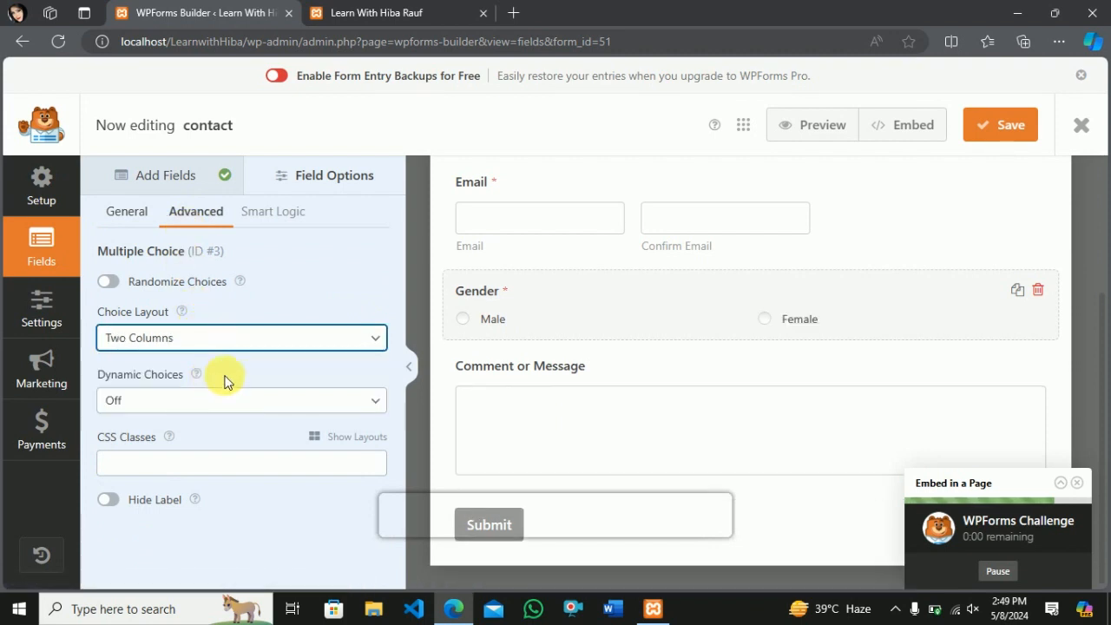
{"action": "left_click", "coordinate": [275, 341]}
{"action": "left_click", "coordinate": [198, 392]}
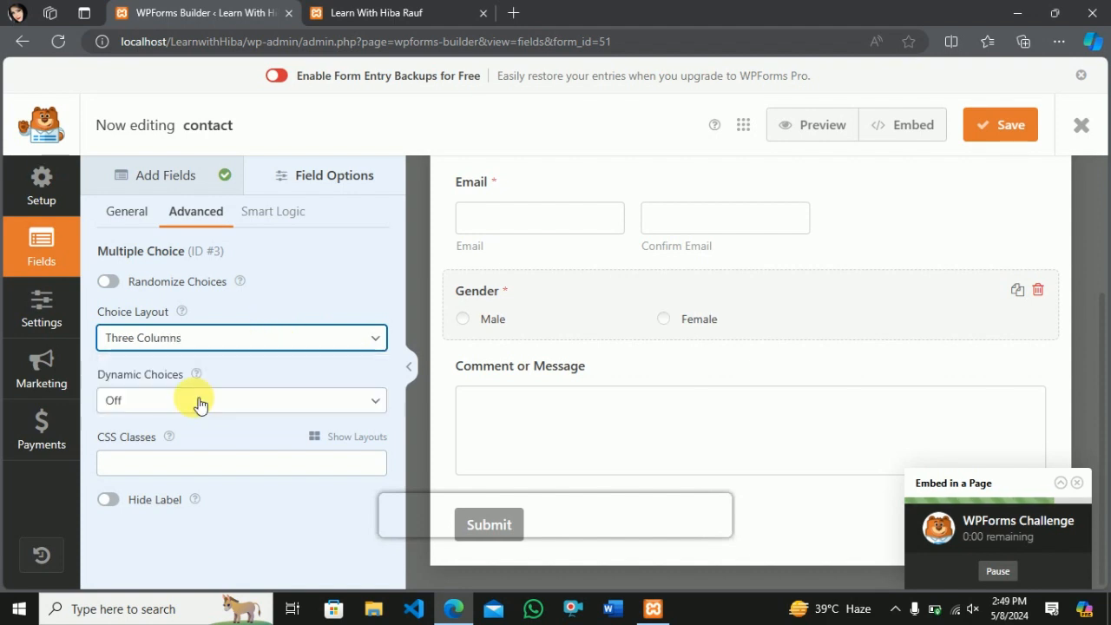
{"action": "left_click", "coordinate": [355, 341]}
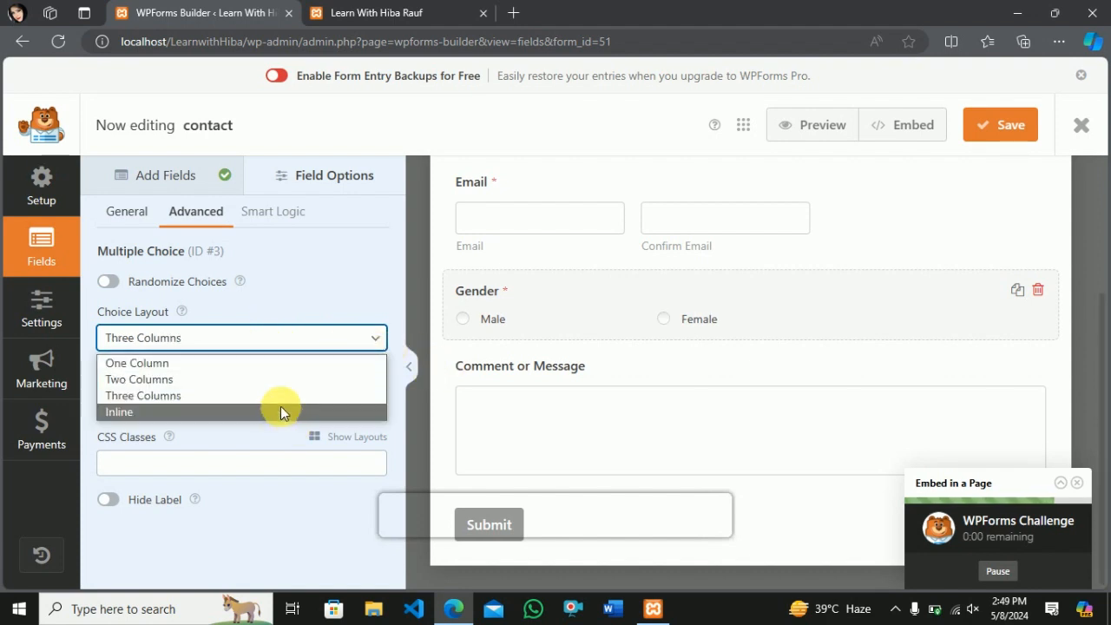
{"action": "left_click", "coordinate": [280, 410]}
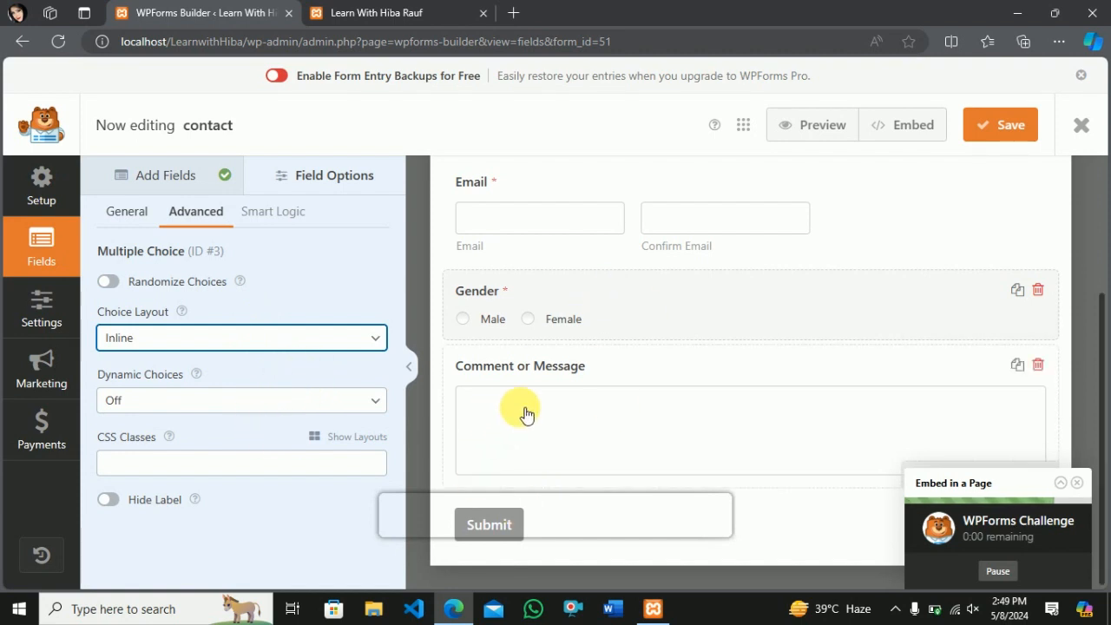
Add a Dropdown field between the Gender and Comment or Message fields and label it Select Country.
{"action": "left_click", "coordinate": [139, 174]}
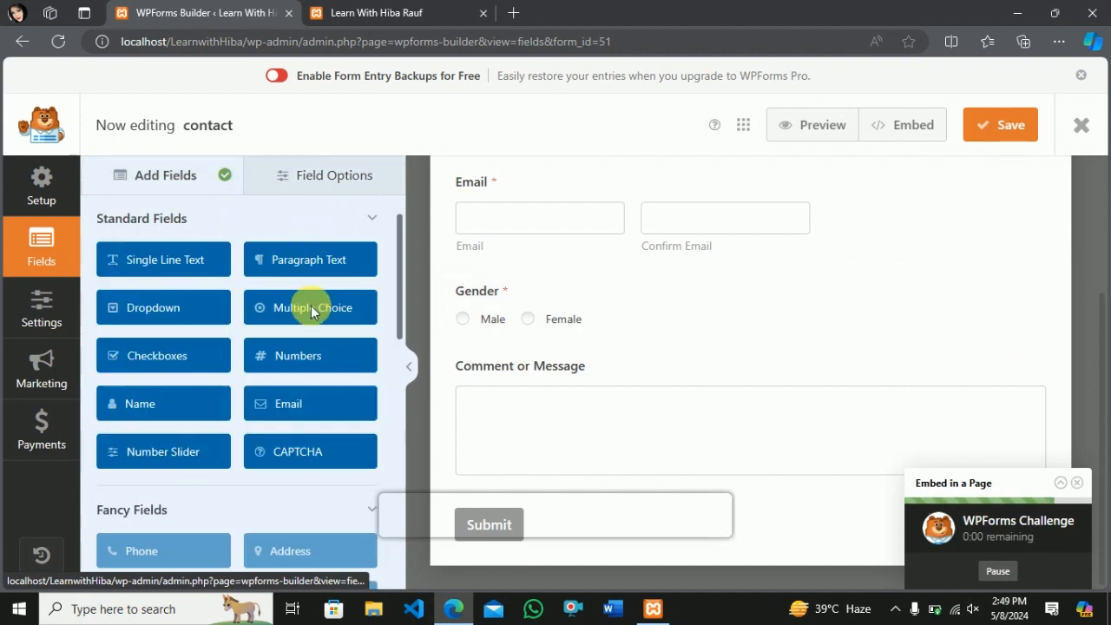
{"action": "left_click_drag", "start_coordinate": [170, 319], "coordinate": [526, 382]}
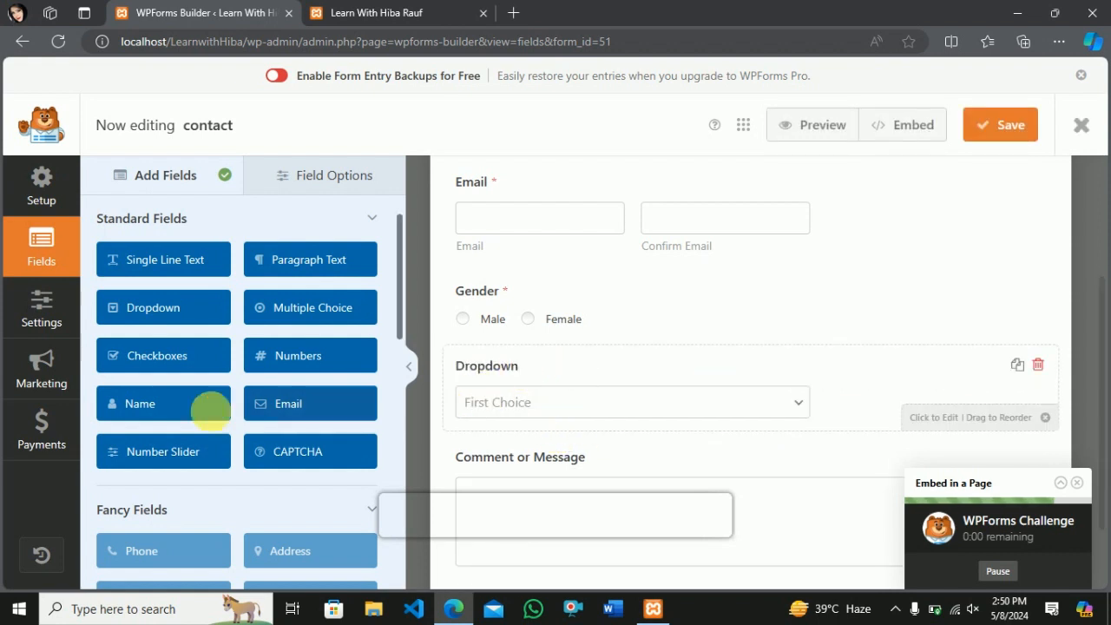
{"action": "left_click", "coordinate": [554, 369]}
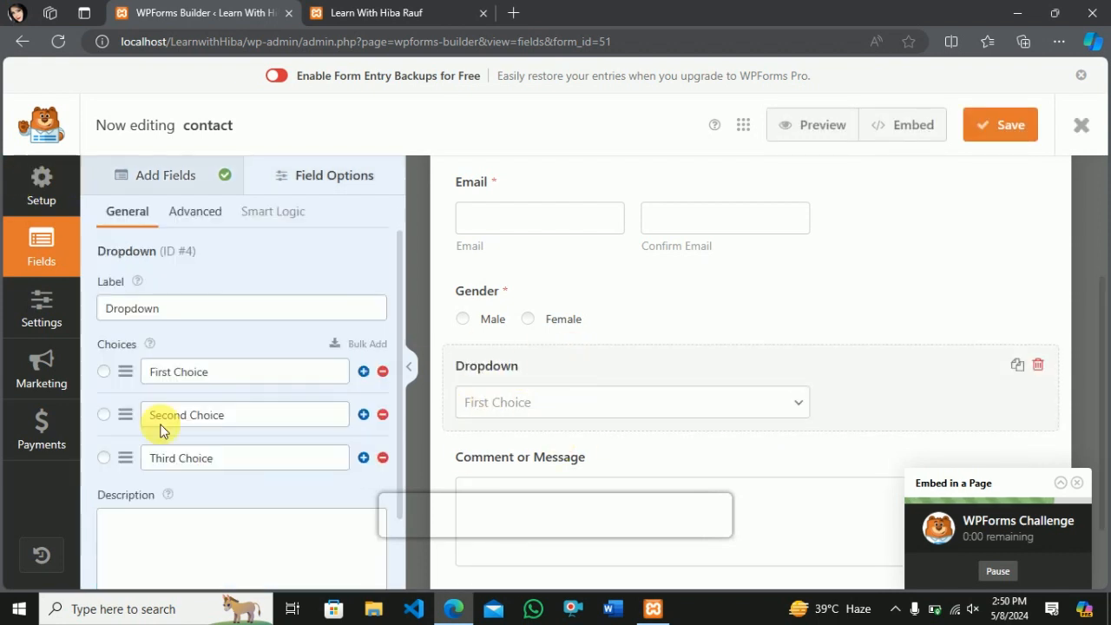
{"action": "left_click", "coordinate": [183, 315]}
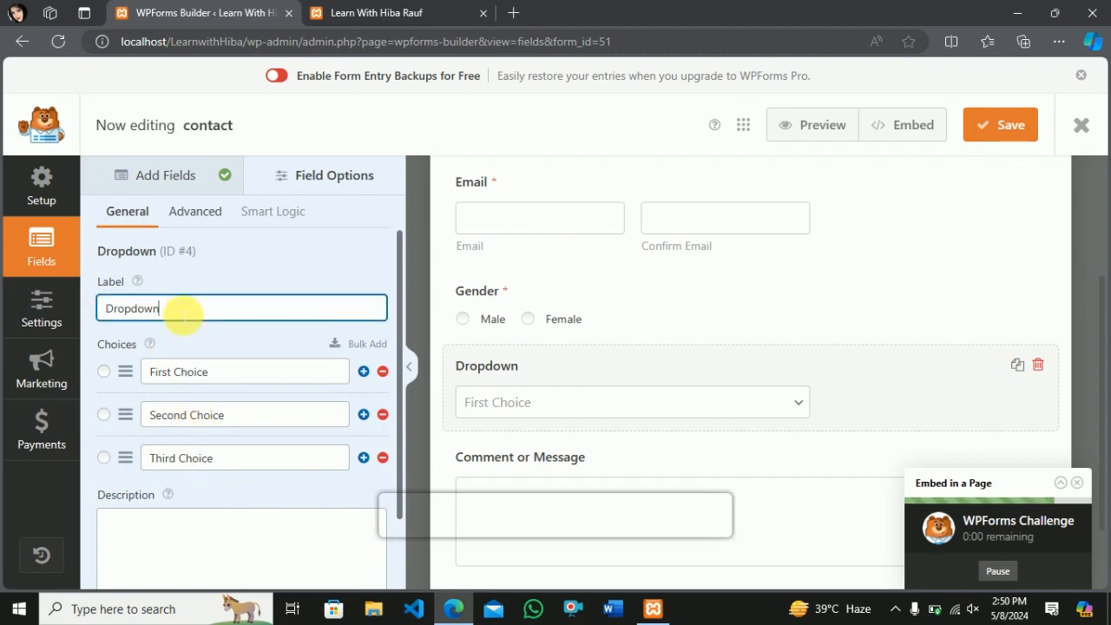
{"action": "key", "text": "BackSpace"}
{"action": "key", "text": "BackSpace"}
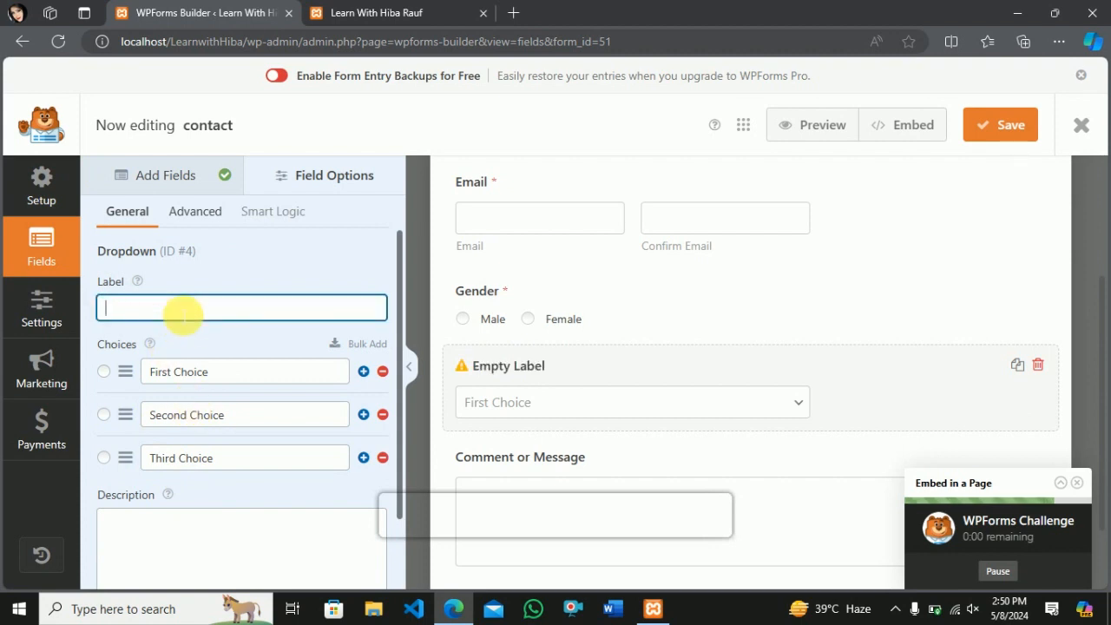
{"action": "type", "text": "Select Country"}
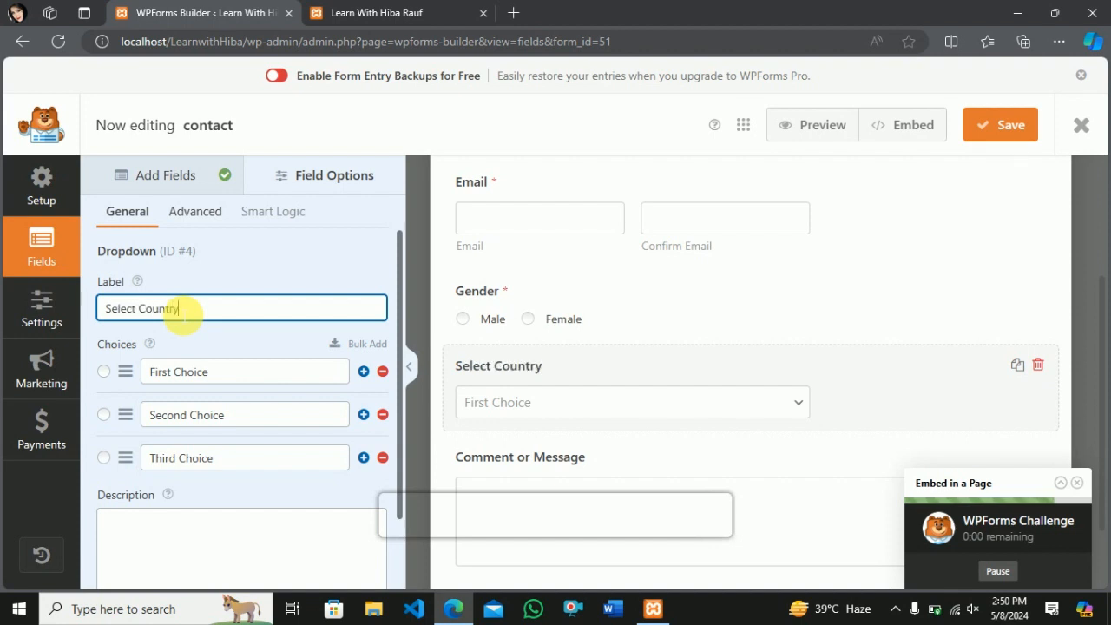
Change the Select Country field's three choices to Pakistan, Saudi Arabia and Turkey.
{"action": "left_click", "coordinate": [220, 379]}
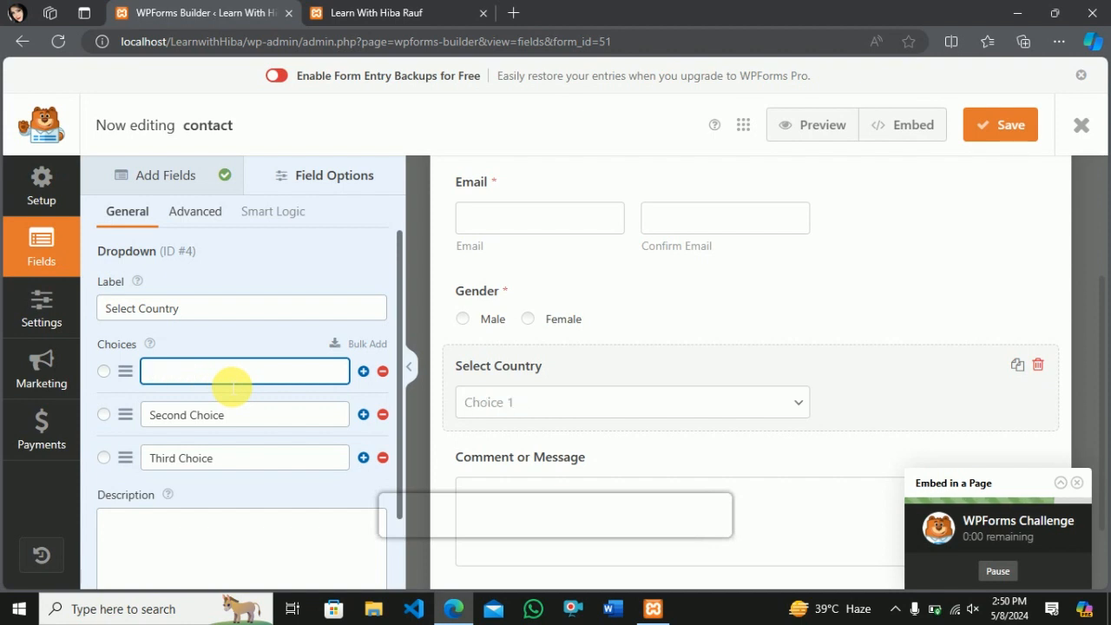
{"action": "type", "text": "Pakistan"}
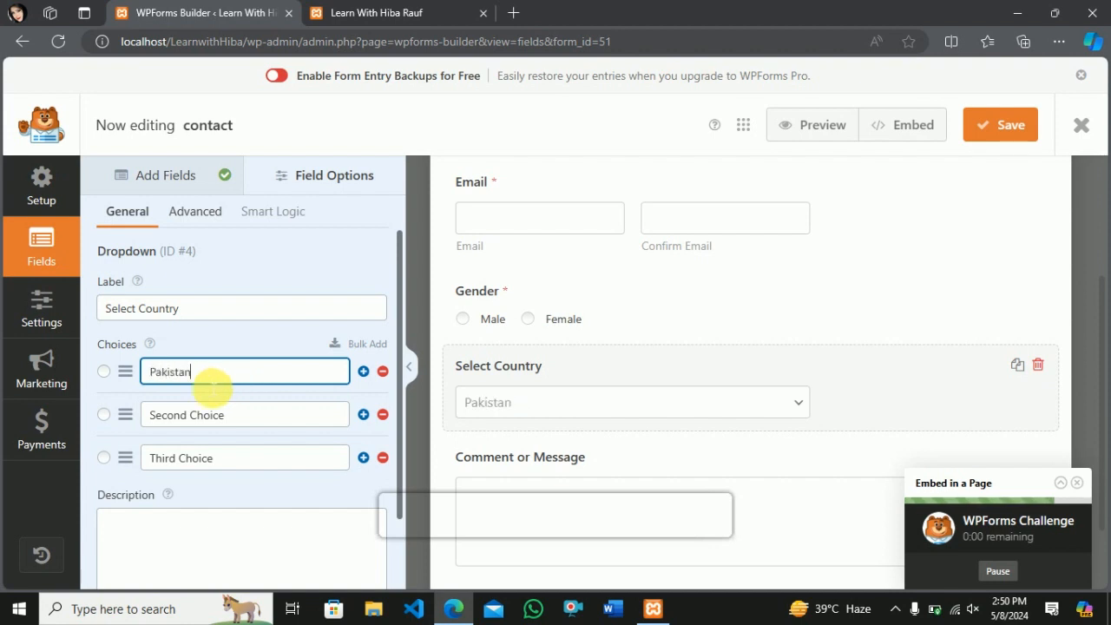
{"action": "left_click", "coordinate": [257, 417]}
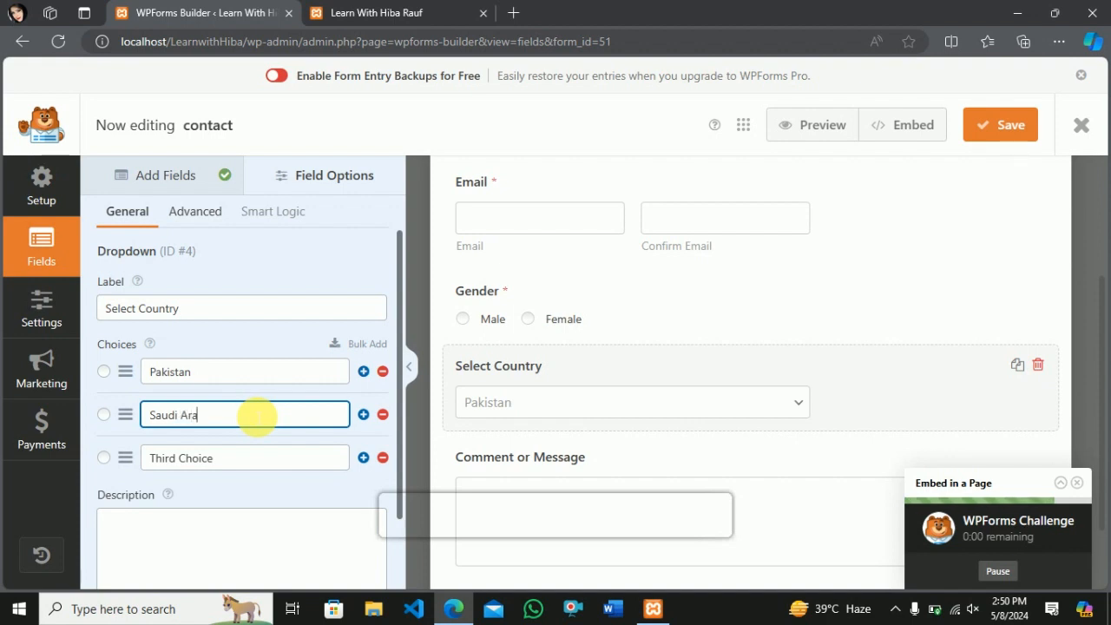
{"action": "left_click", "coordinate": [236, 457]}
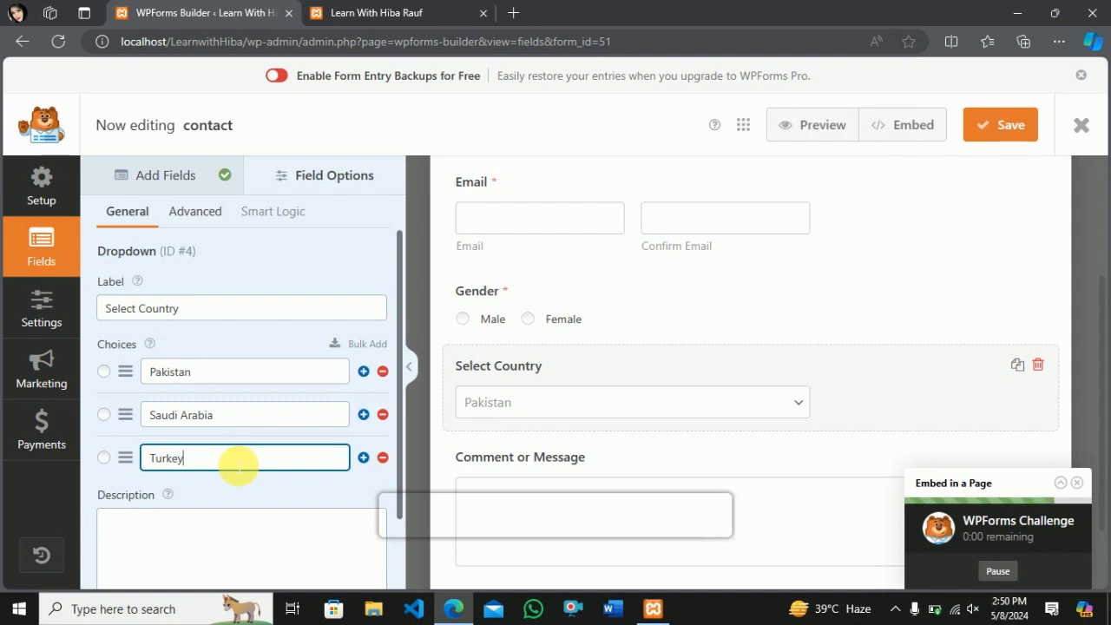
Make the Select Country field required and check it in the form preview.
{"action": "scroll", "coordinate": [248, 527], "scroll_direction": "down", "scroll_amount": 1}
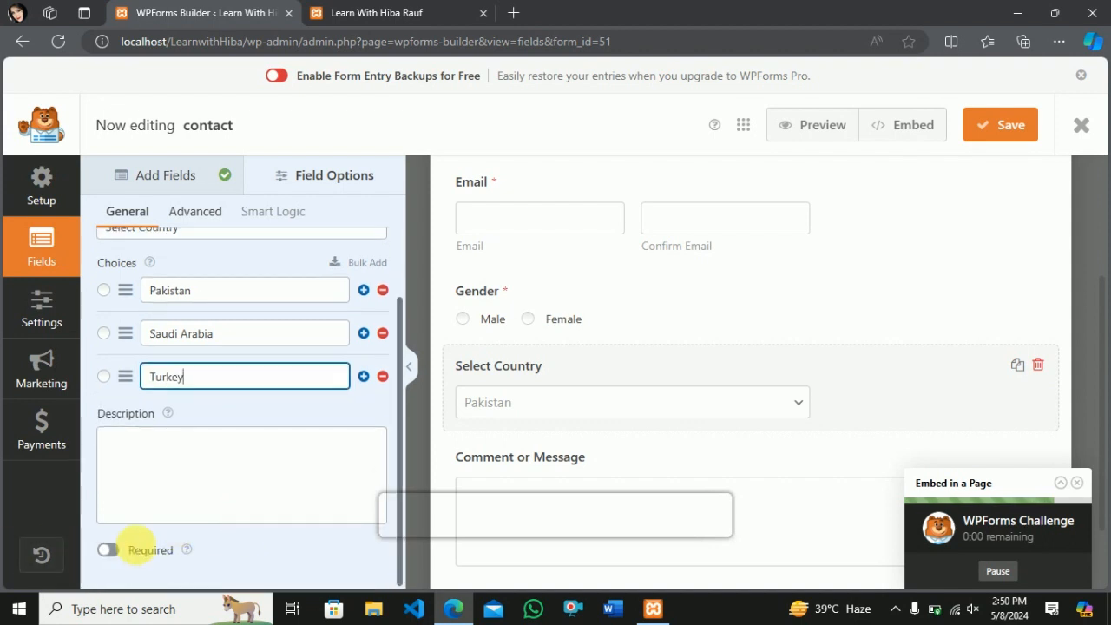
{"action": "left_click", "coordinate": [112, 551]}
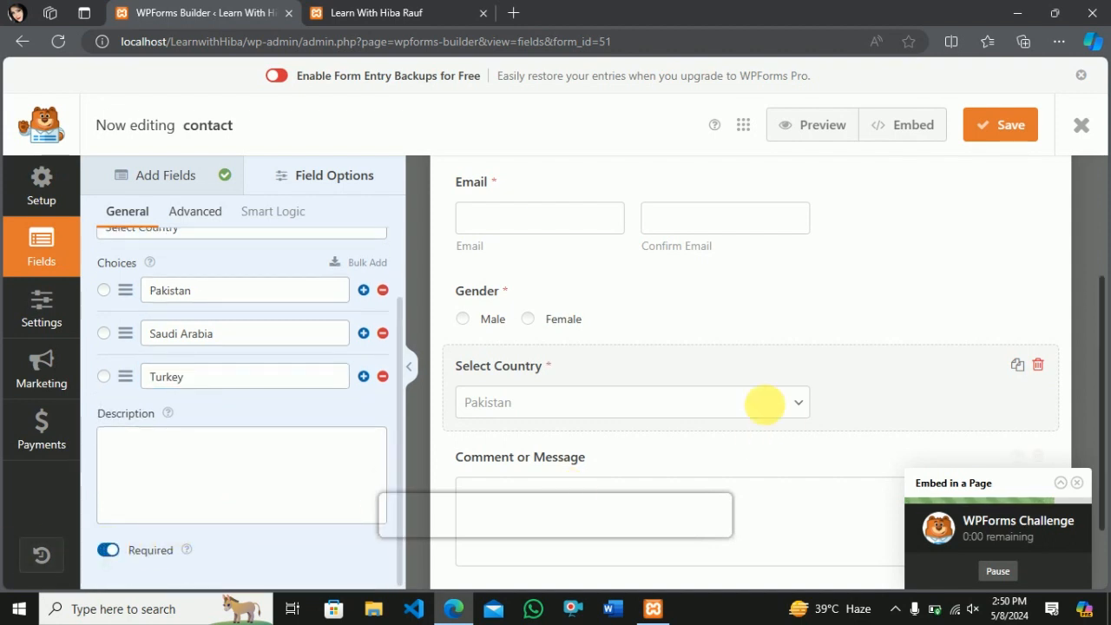
{"action": "scroll", "coordinate": [545, 393], "scroll_direction": "up", "scroll_amount": 2}
{"action": "scroll", "coordinate": [515, 411], "scroll_direction": "down", "scroll_amount": 3}
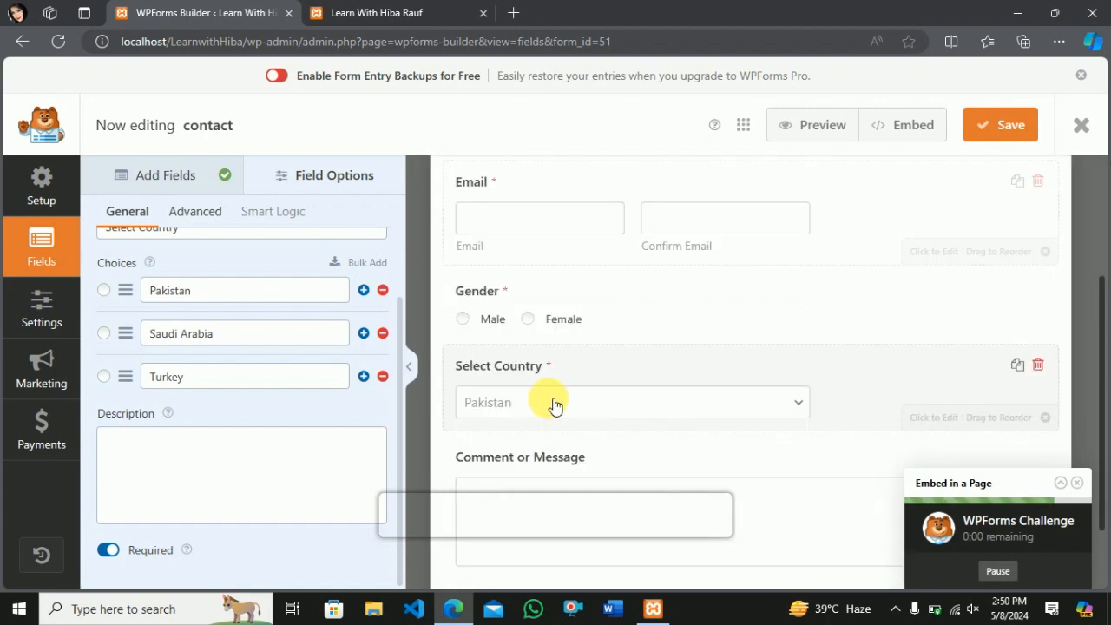
{"action": "scroll", "coordinate": [240, 365], "scroll_direction": "up", "scroll_amount": 1}
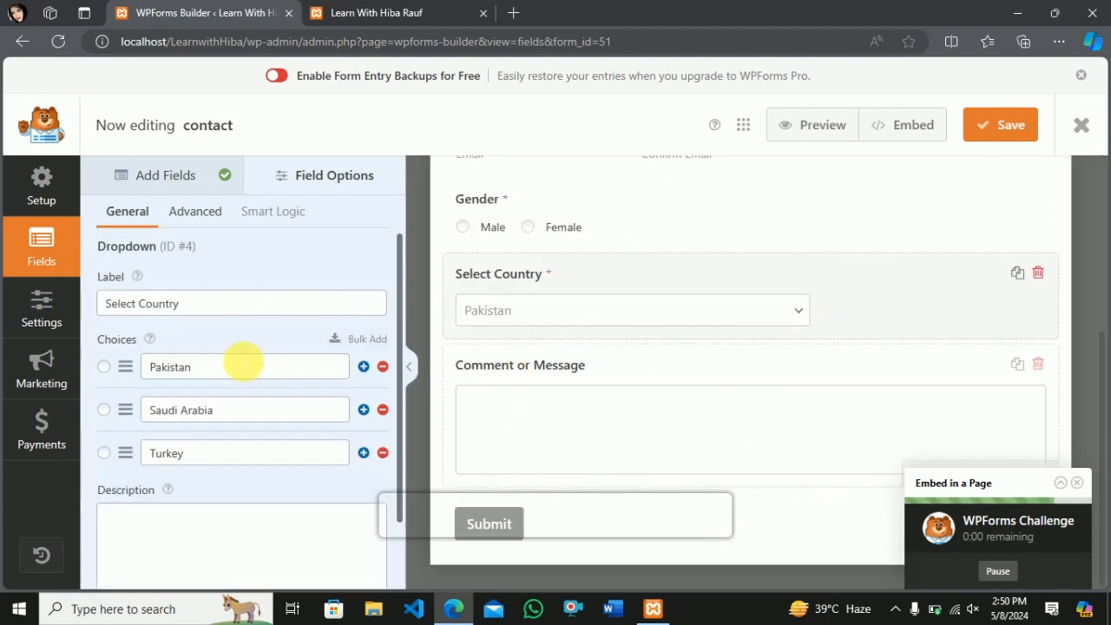
Look through the standard, fancy and payment field types that can be added to the form.
{"action": "left_click", "coordinate": [163, 173]}
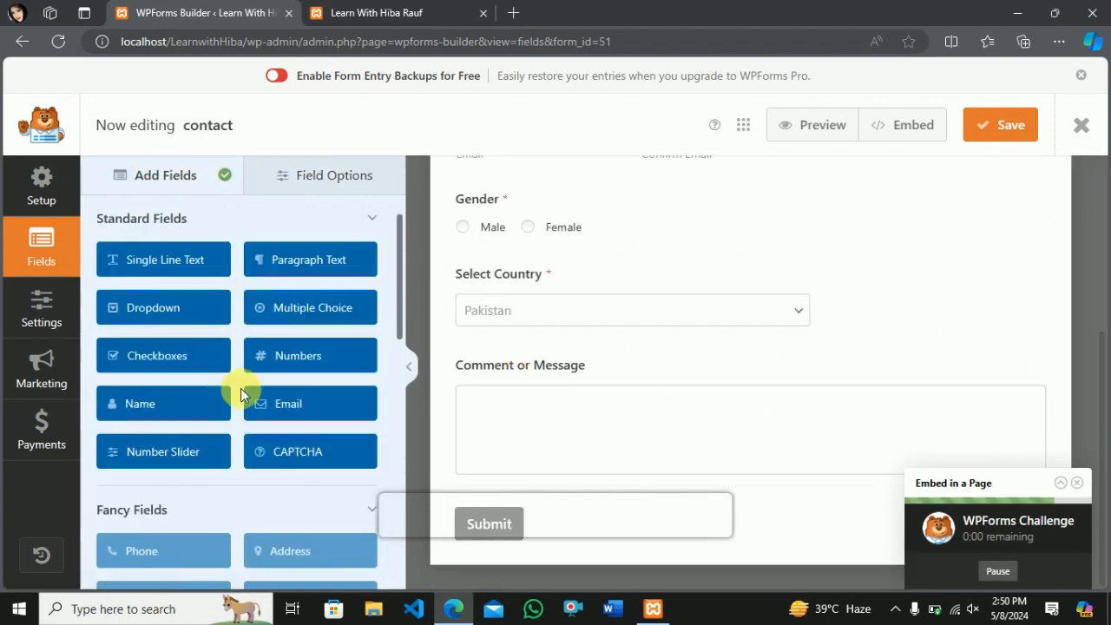
{"action": "scroll", "coordinate": [200, 417], "scroll_direction": "down", "scroll_amount": 3}
{"action": "scroll", "coordinate": [226, 317], "scroll_direction": "up", "scroll_amount": 3}
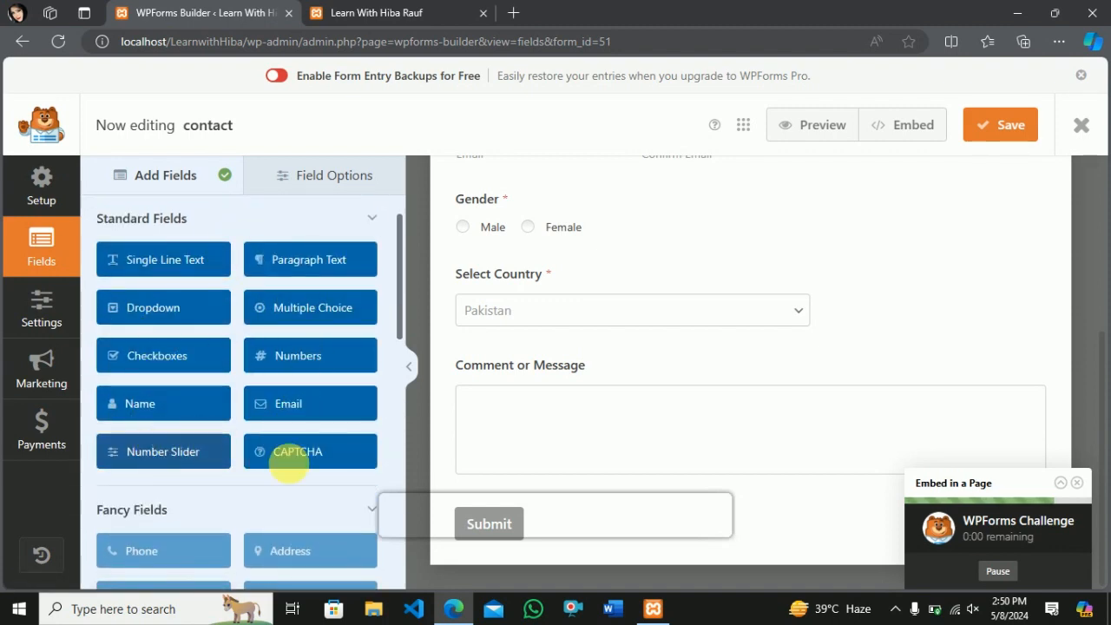
{"action": "scroll", "coordinate": [308, 516], "scroll_direction": "down", "scroll_amount": 1}
{"action": "scroll", "coordinate": [296, 520], "scroll_direction": "down", "scroll_amount": 4}
{"action": "scroll", "coordinate": [290, 425], "scroll_direction": "down", "scroll_amount": 7}
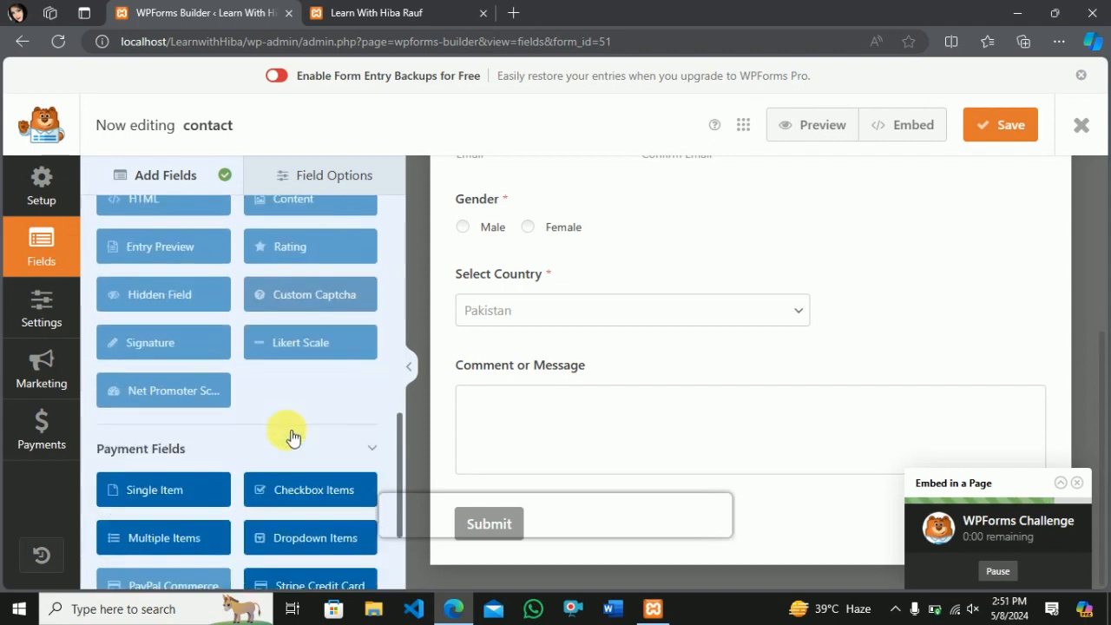
{"action": "scroll", "coordinate": [293, 397], "scroll_direction": "up", "scroll_amount": 8}
{"action": "scroll", "coordinate": [295, 402], "scroll_direction": "down", "scroll_amount": 6}
{"action": "scroll", "coordinate": [296, 408], "scroll_direction": "up", "scroll_amount": 8}
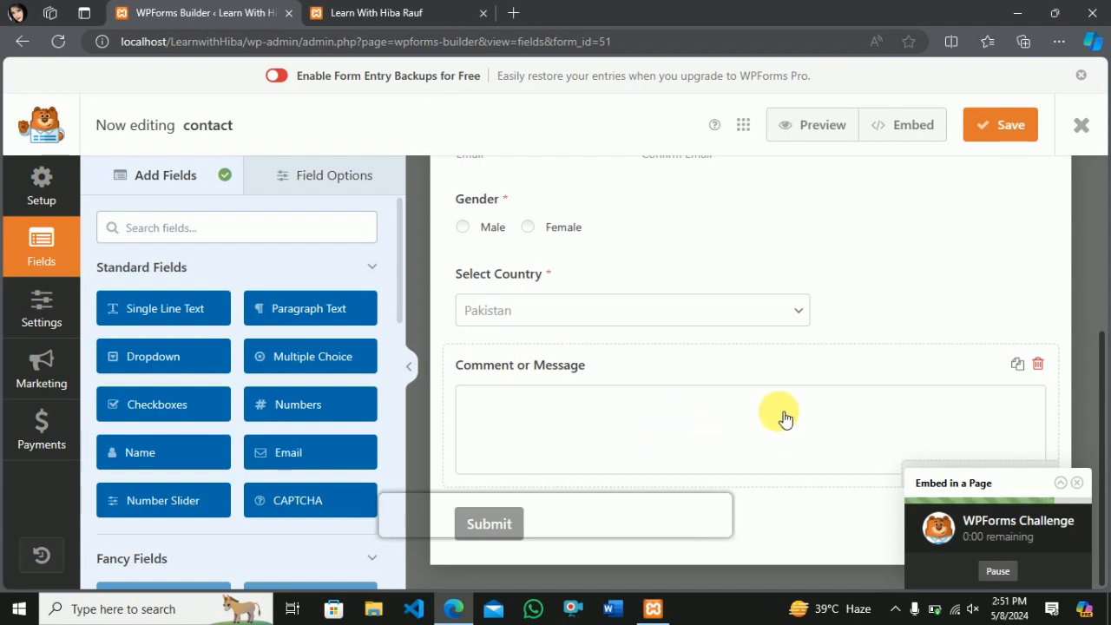
Save the contact form and exit the form builder to the forms overview.
{"action": "left_click", "coordinate": [999, 130]}
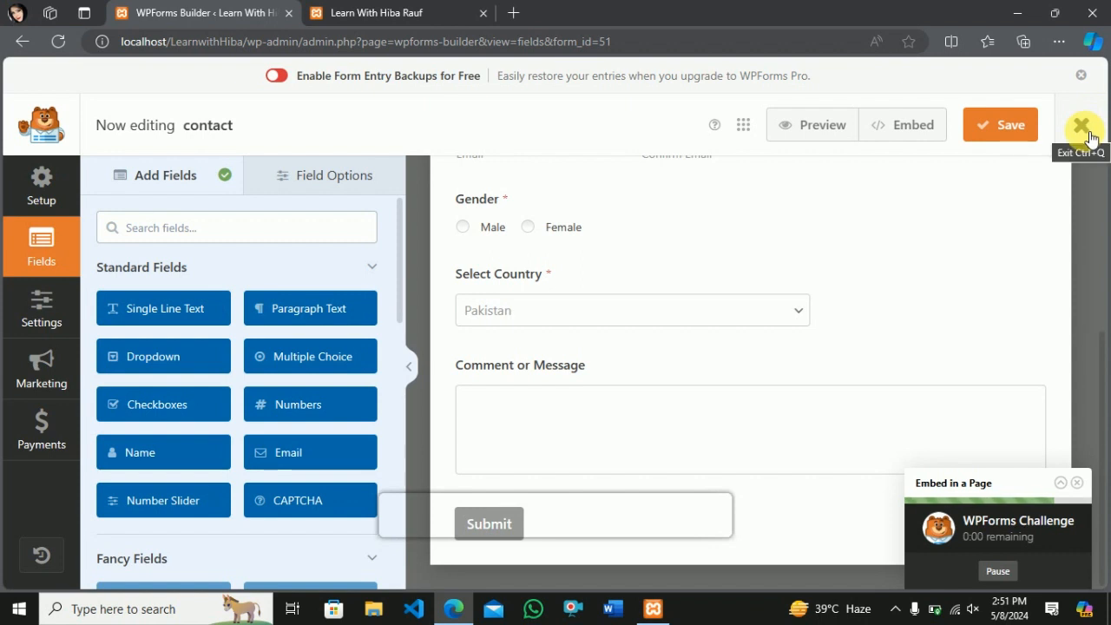
{"action": "left_click", "coordinate": [1085, 135]}
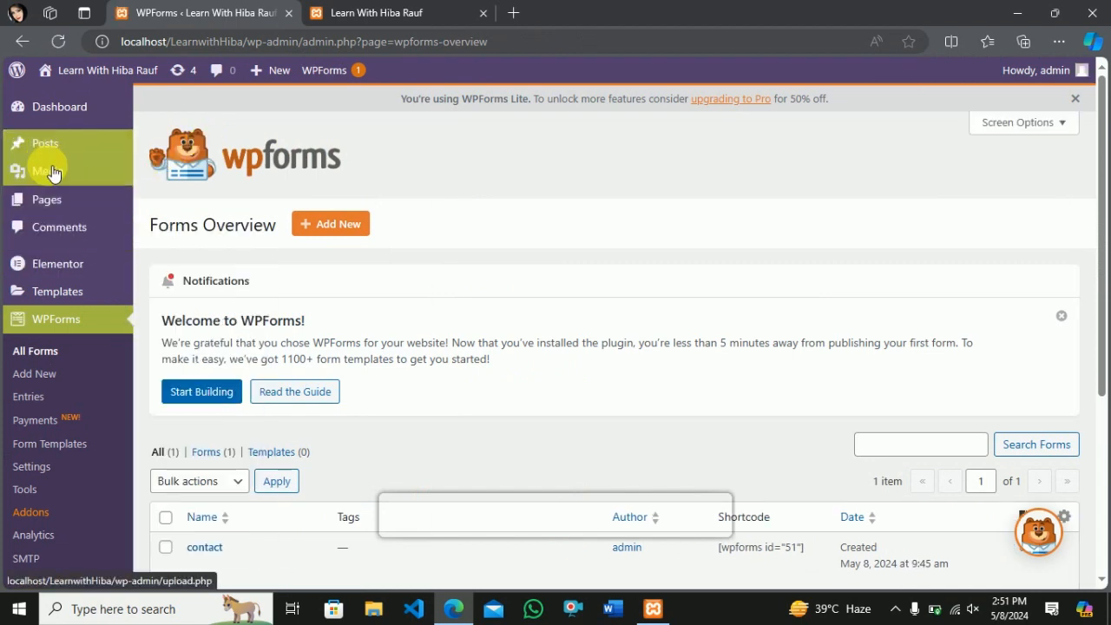
Open the Contact Us page for editing from the site's list of pages.
{"action": "left_click", "coordinate": [119, 217]}
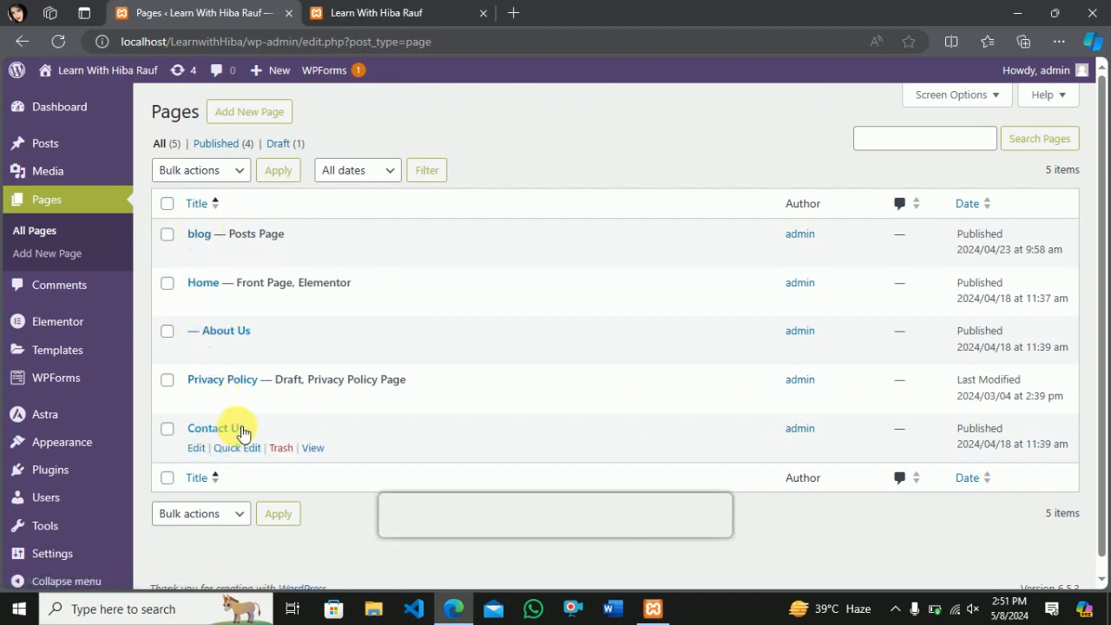
{"action": "left_click", "coordinate": [241, 431]}
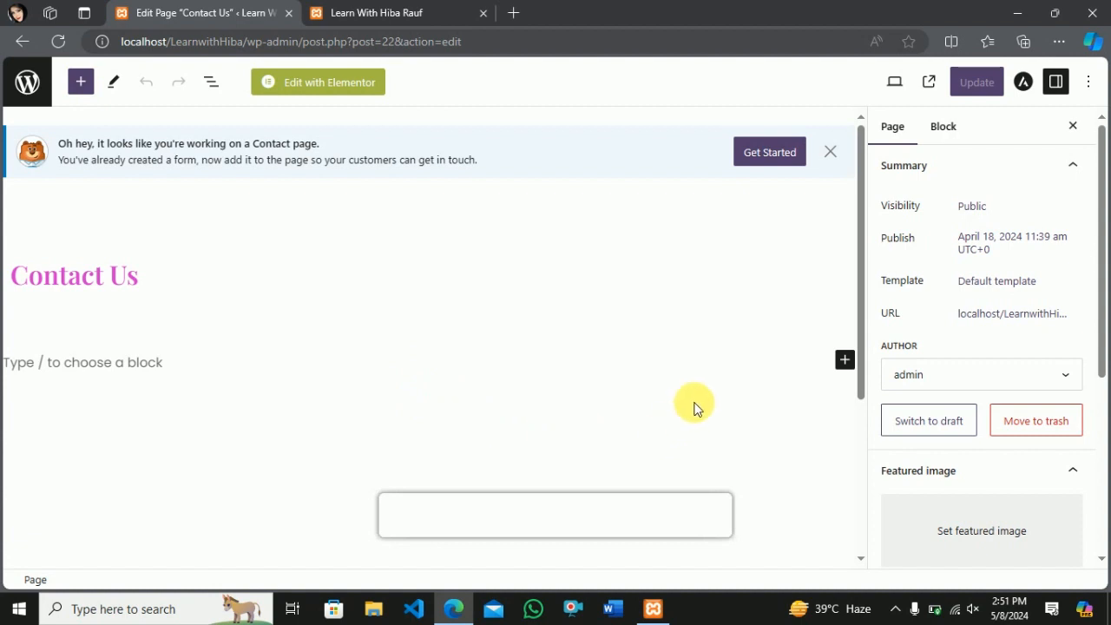
Search the blocks that can be added to the page for "form".
{"action": "left_click", "coordinate": [844, 360]}
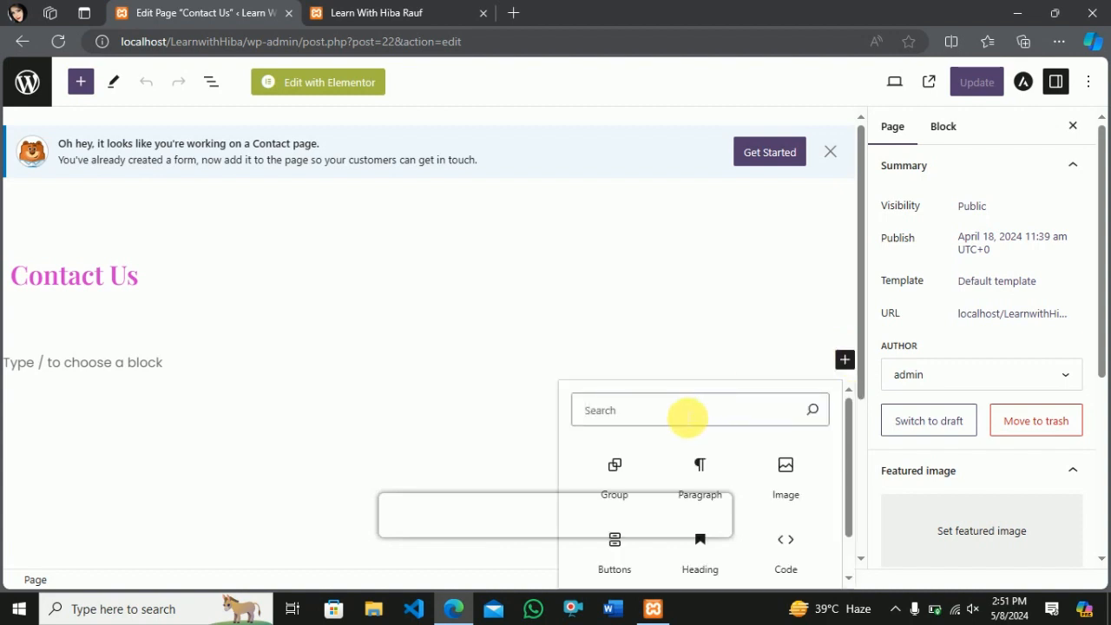
{"action": "type", "text": "fo"}
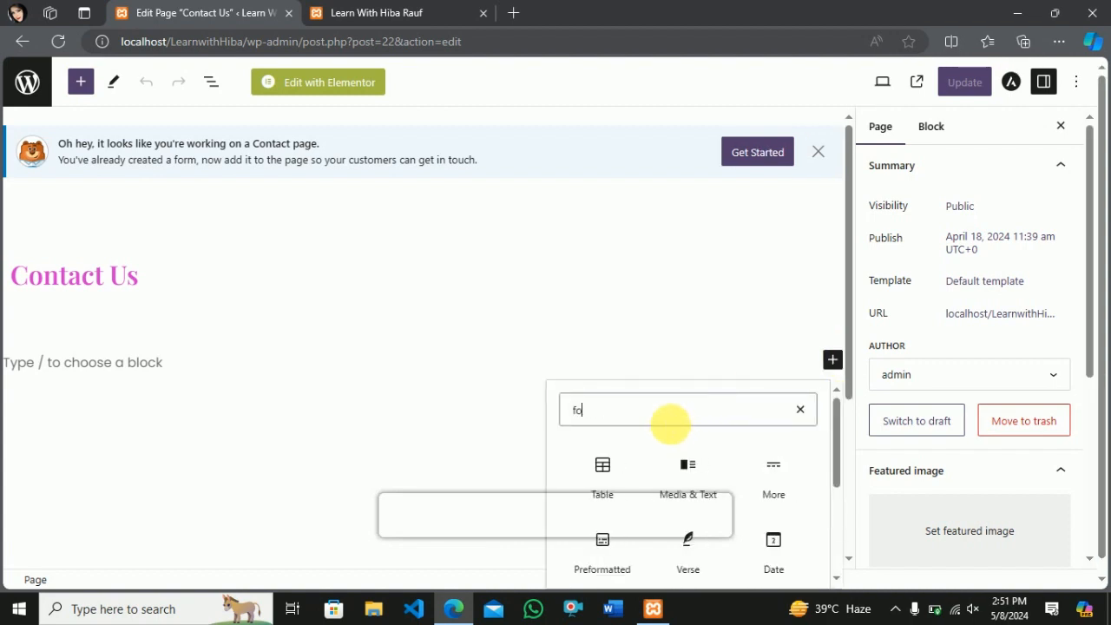
{"action": "type", "text": "rm"}
{"action": "scroll", "coordinate": [699, 469], "scroll_direction": "down", "scroll_amount": 1}
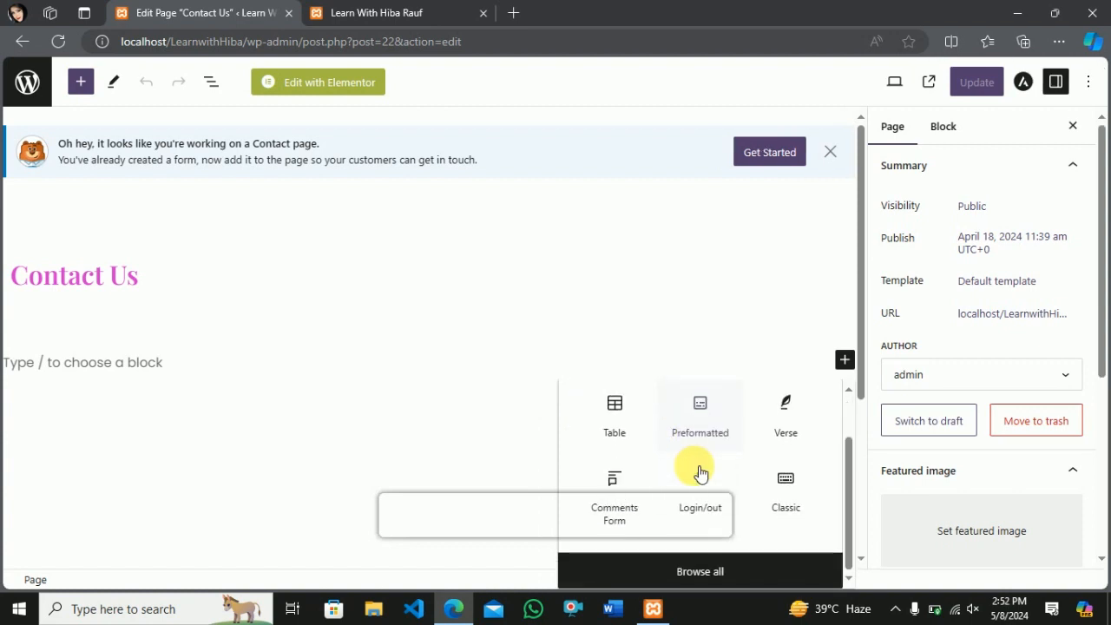
{"action": "scroll", "coordinate": [744, 510], "scroll_direction": "up", "scroll_amount": 2}
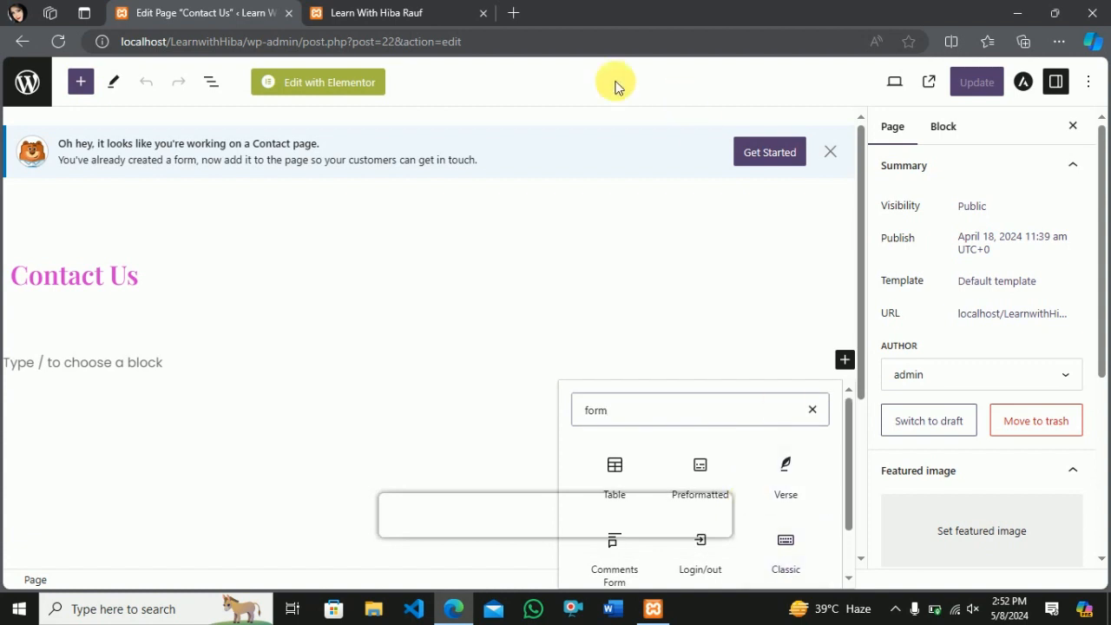
Edit the page with Elementor, place a WPForms widget in the empty area and select the contact form for it.
{"action": "left_click", "coordinate": [347, 82]}
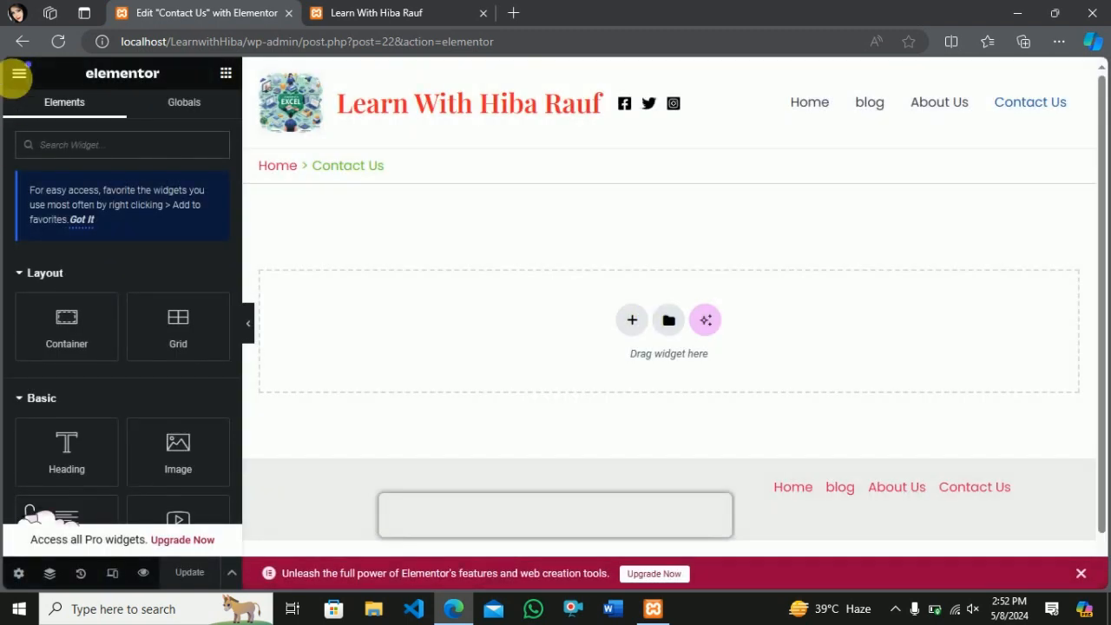
{"action": "left_click", "coordinate": [113, 146]}
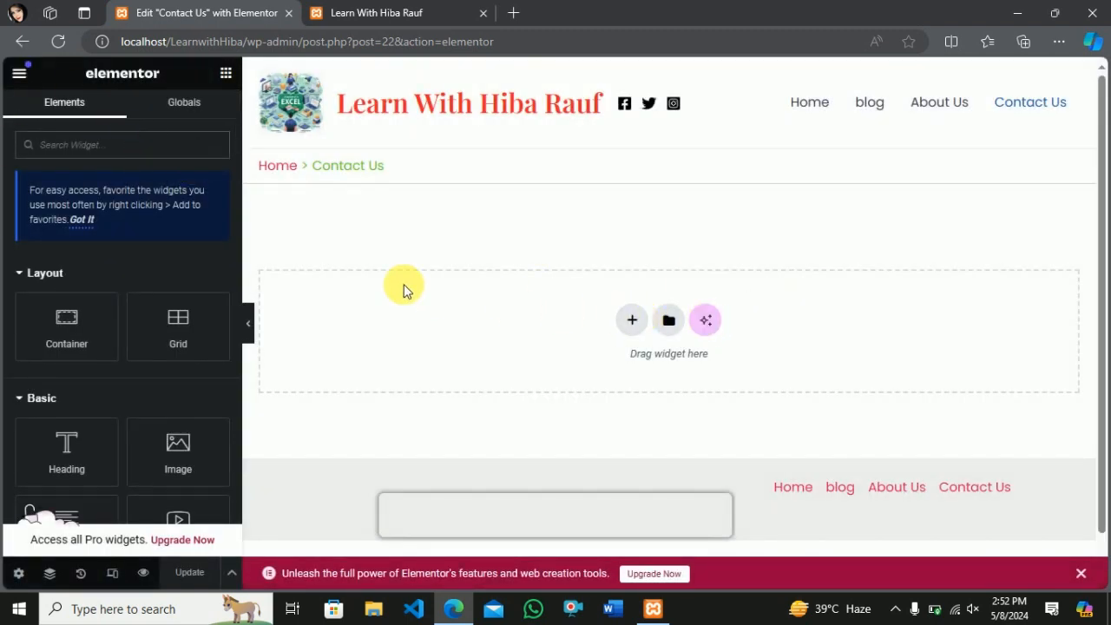
{"action": "type", "text": "fo"}
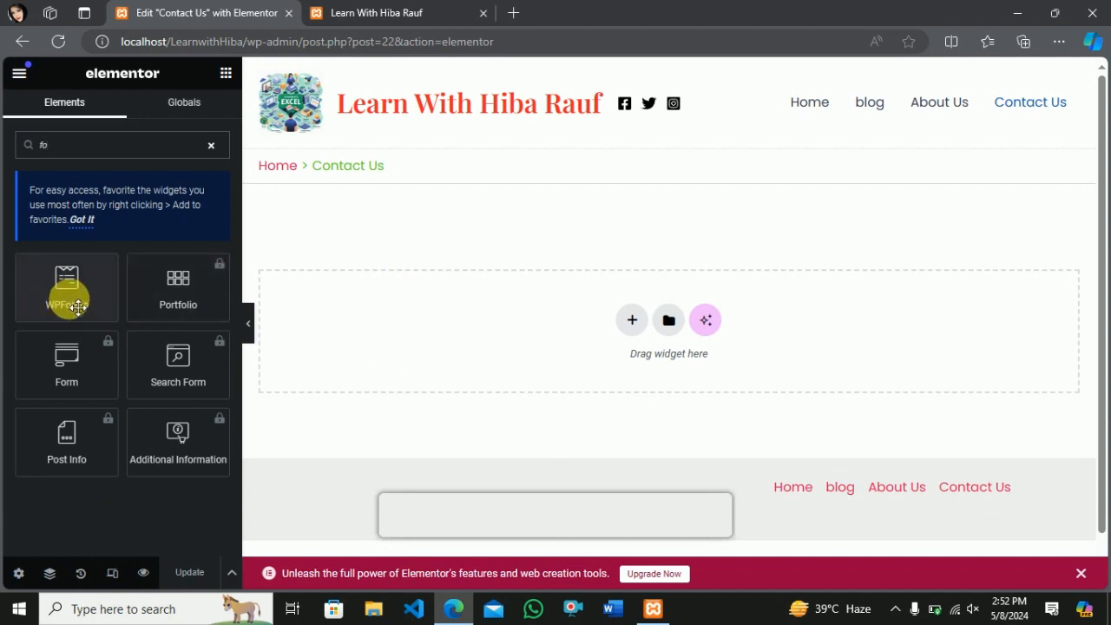
{"action": "left_click_drag", "start_coordinate": [76, 305], "coordinate": [645, 331]}
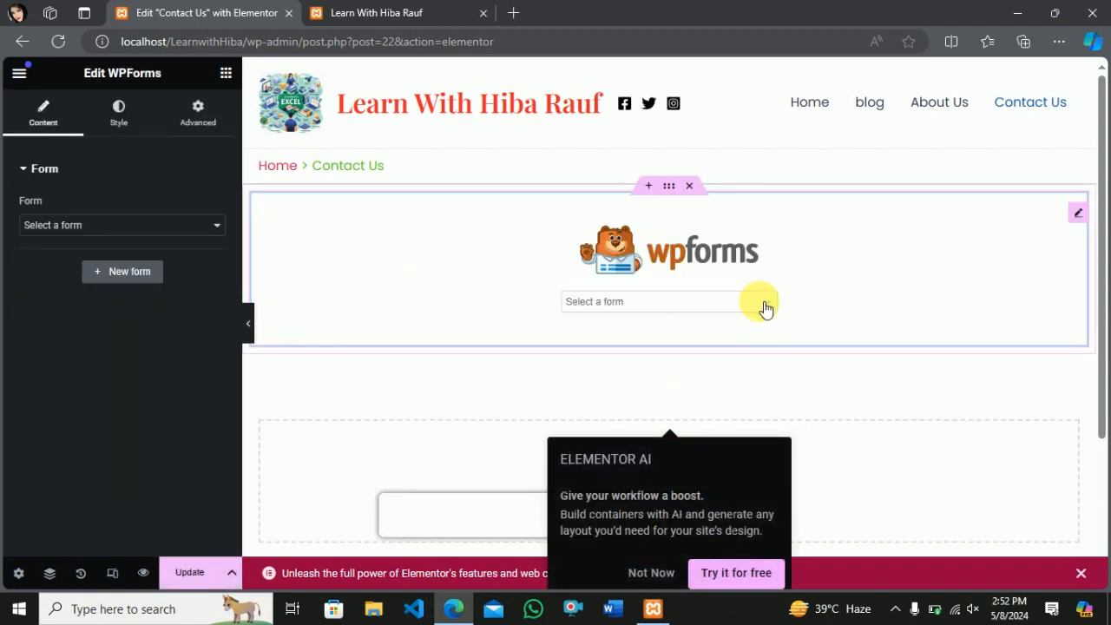
{"action": "left_click", "coordinate": [764, 304]}
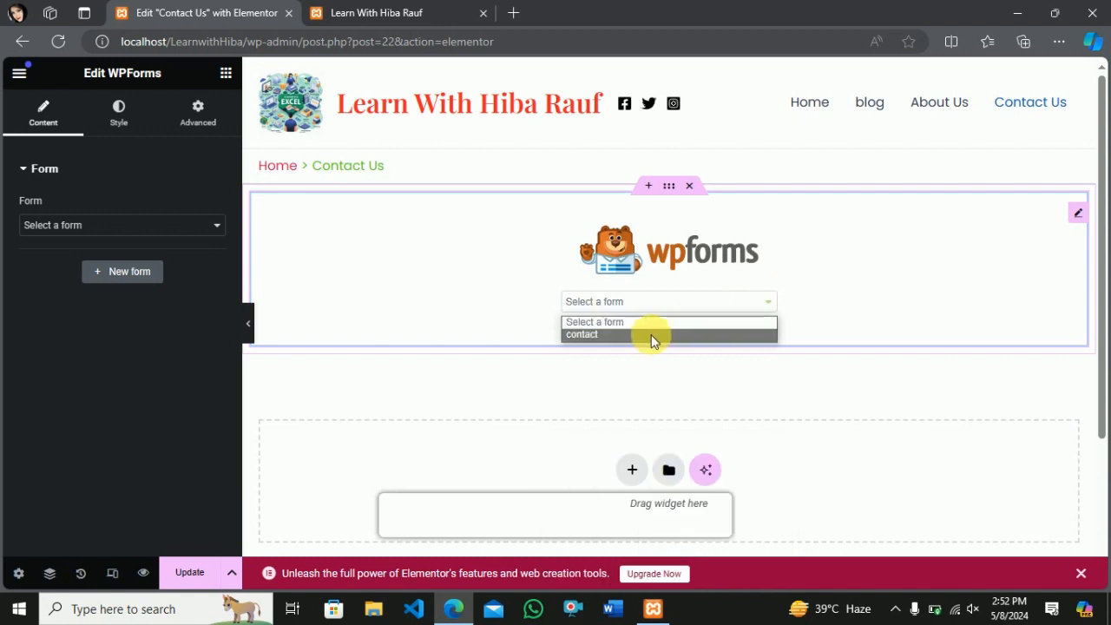
{"action": "left_click", "coordinate": [591, 336]}
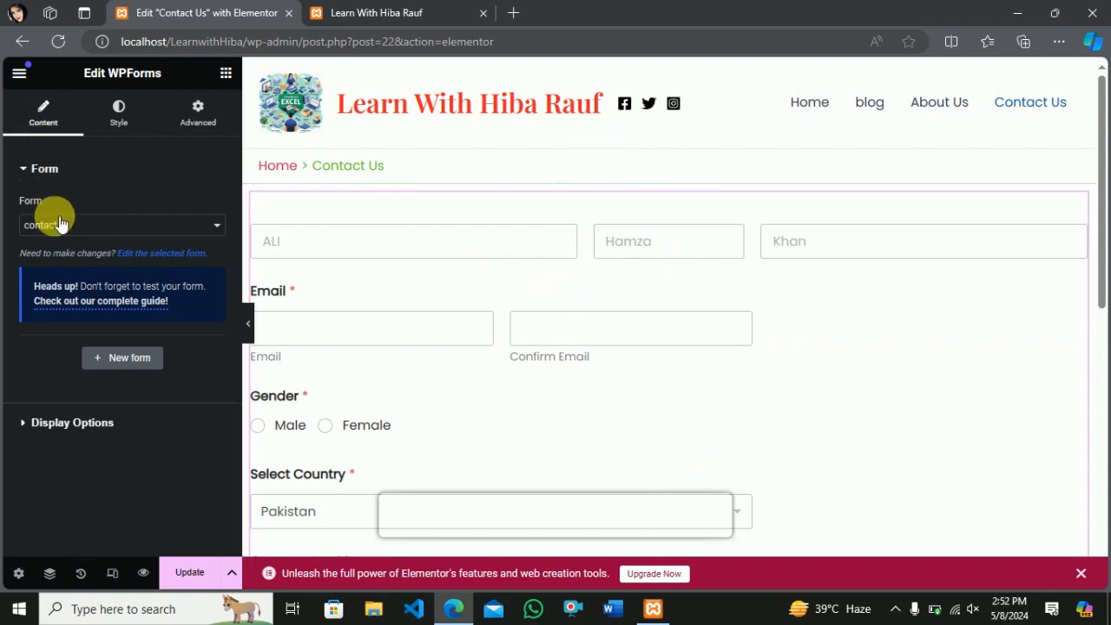
Try showing the form name and form description in the WPForms widget, and hide both again.
{"action": "left_click", "coordinate": [21, 425]}
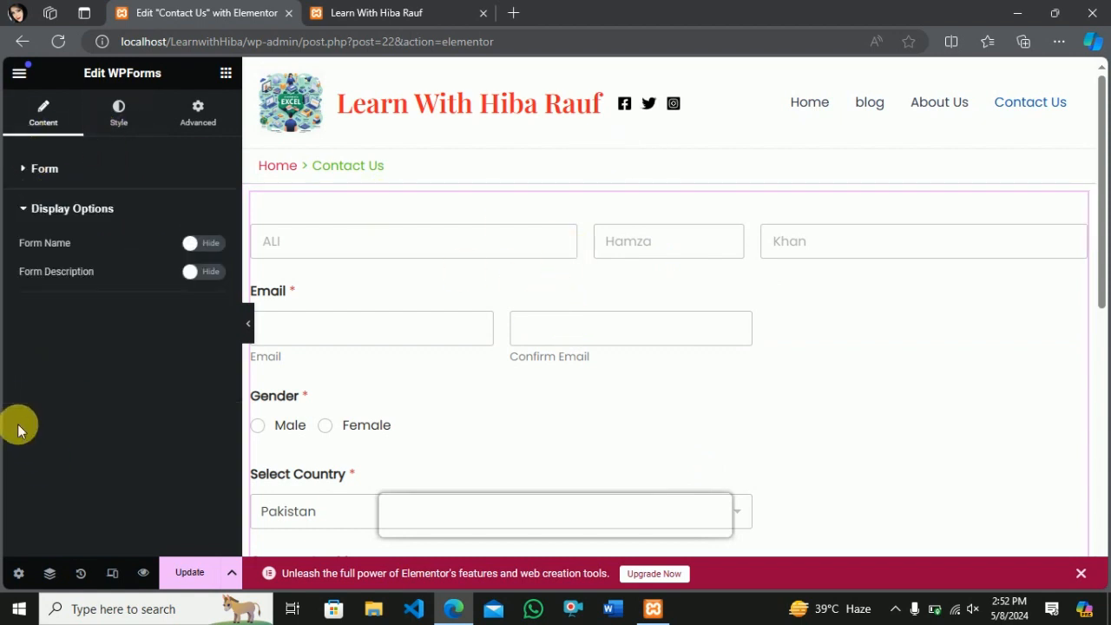
{"action": "left_click", "coordinate": [205, 245]}
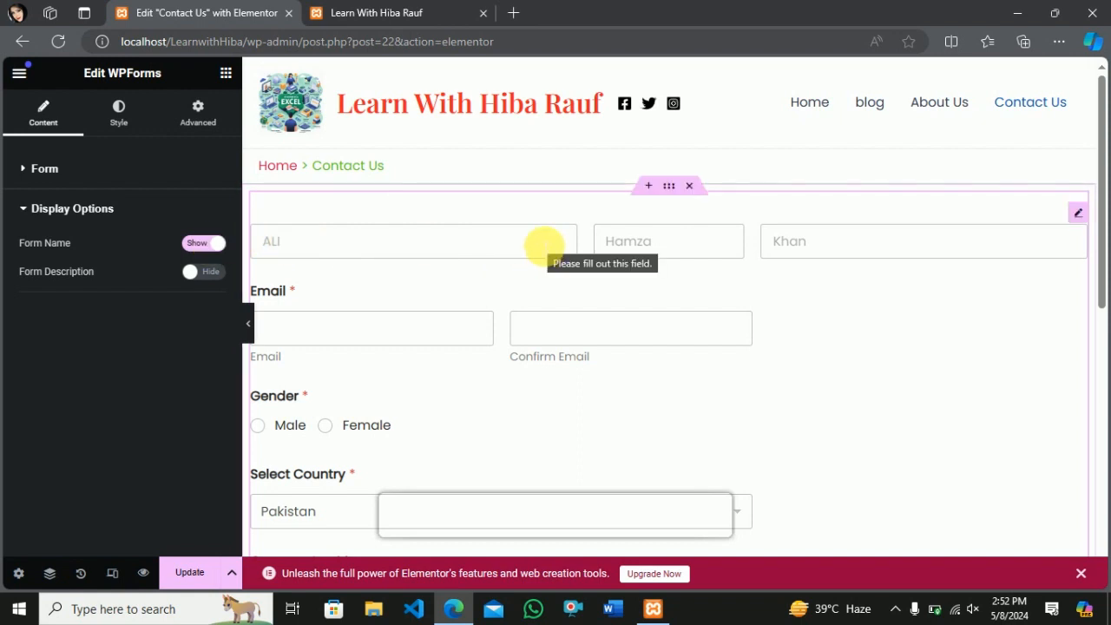
{"action": "left_click", "coordinate": [205, 272]}
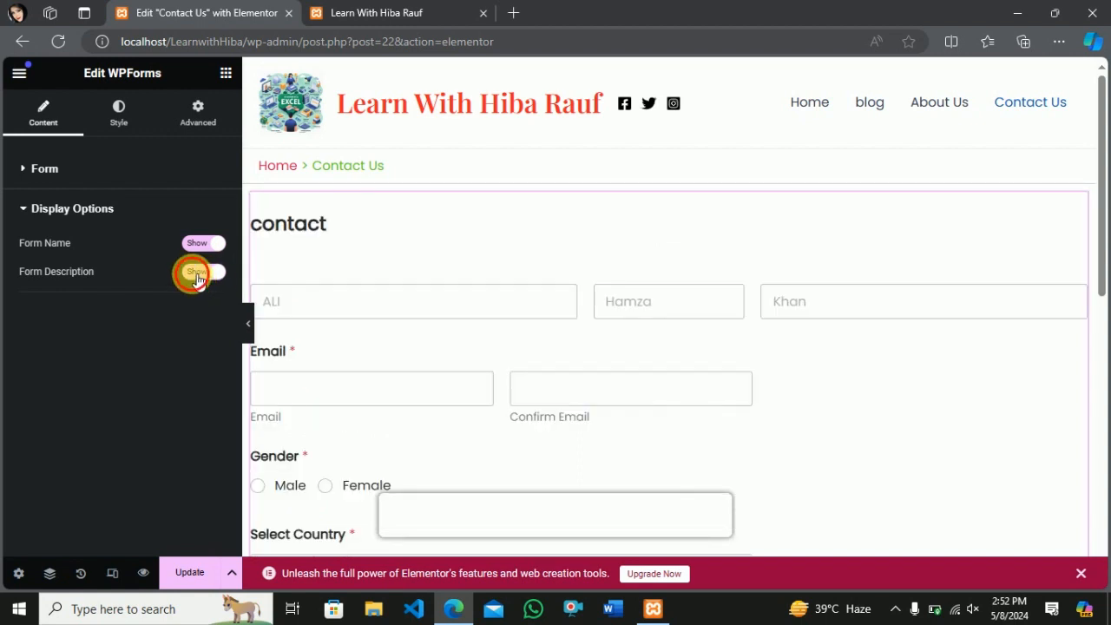
{"action": "left_click", "coordinate": [198, 274]}
{"action": "left_click", "coordinate": [206, 255]}
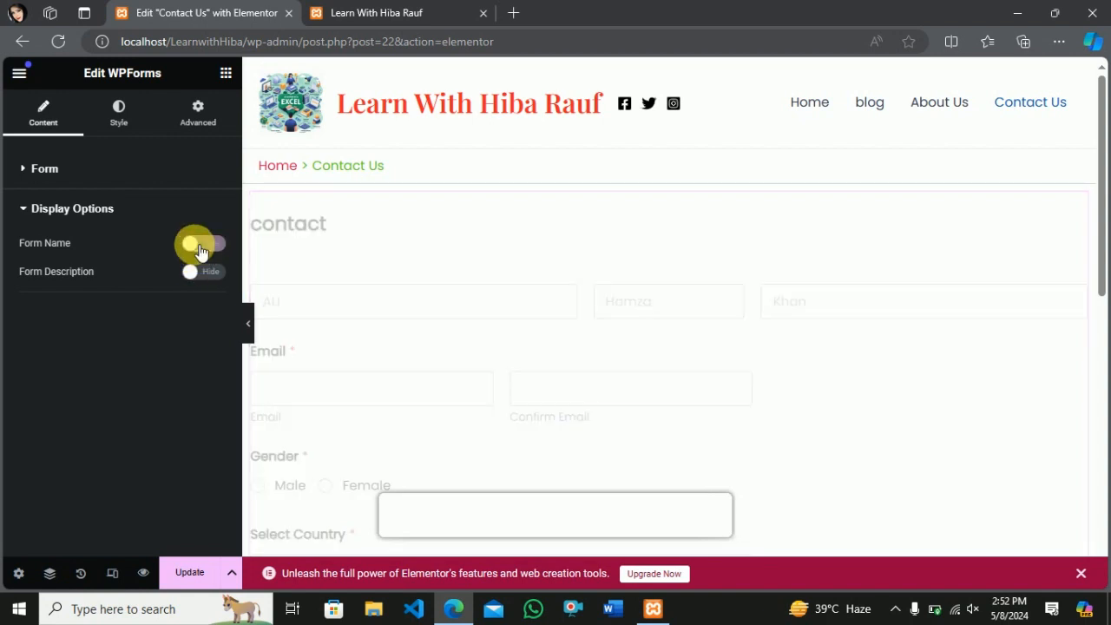
Set the form's field size to Large and the field border radius to 15 px.
{"action": "left_click", "coordinate": [118, 112]}
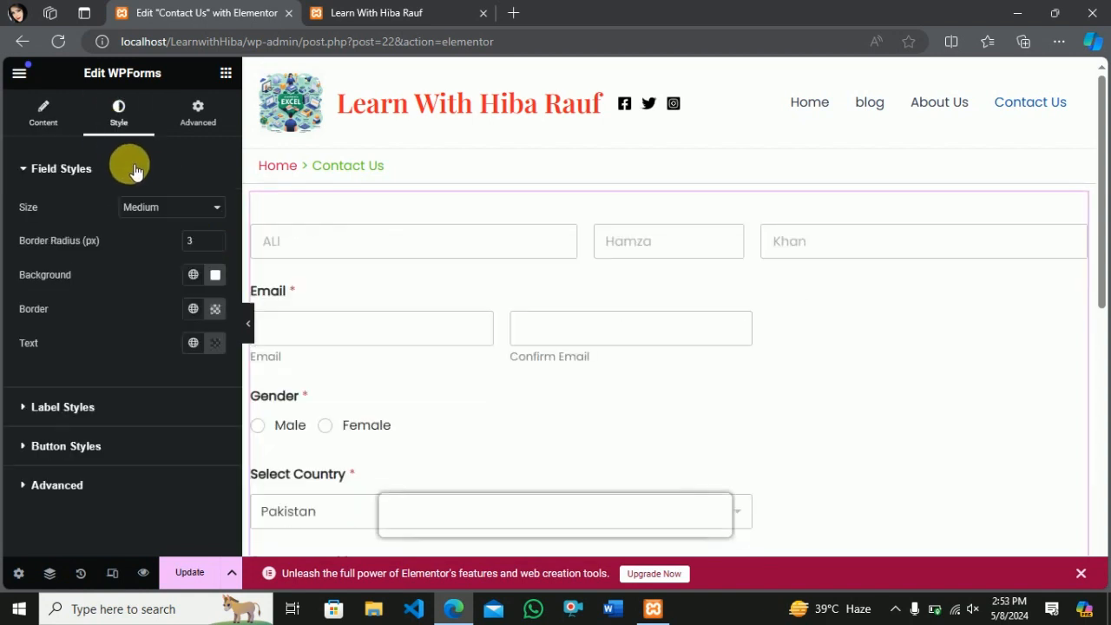
{"action": "left_click", "coordinate": [219, 210]}
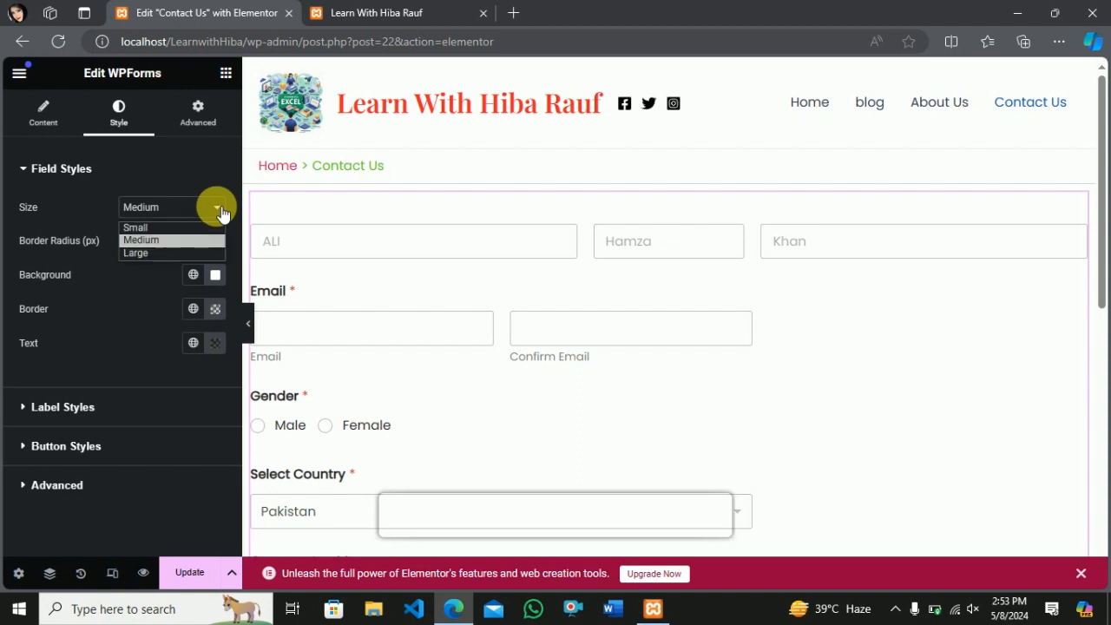
{"action": "left_click", "coordinate": [155, 252]}
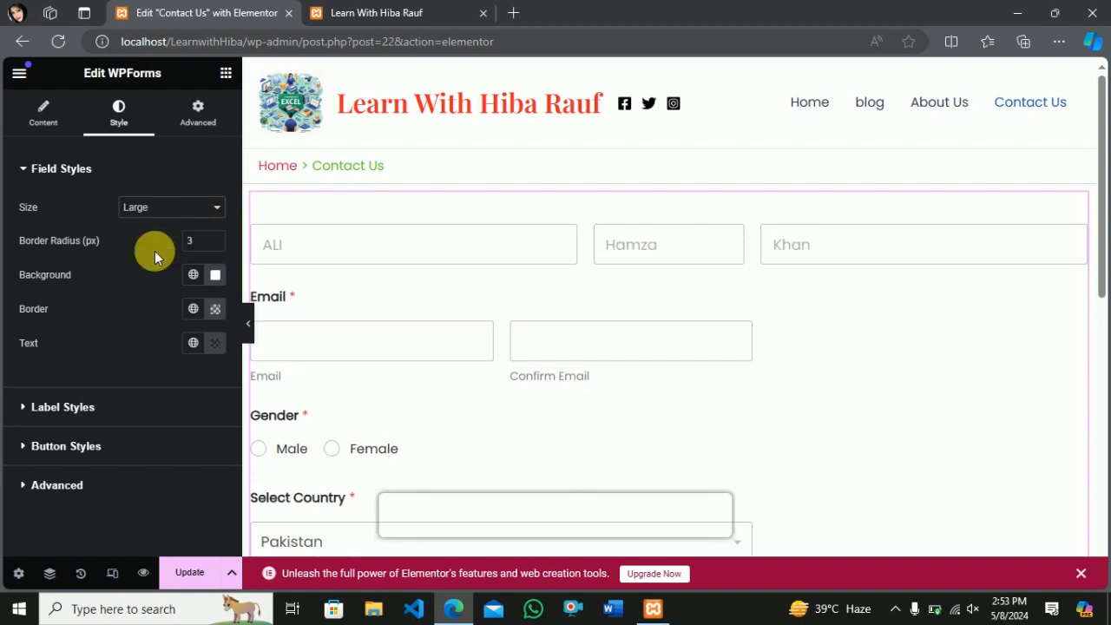
{"action": "left_click", "coordinate": [214, 239]}
{"action": "left_click", "coordinate": [213, 239]}
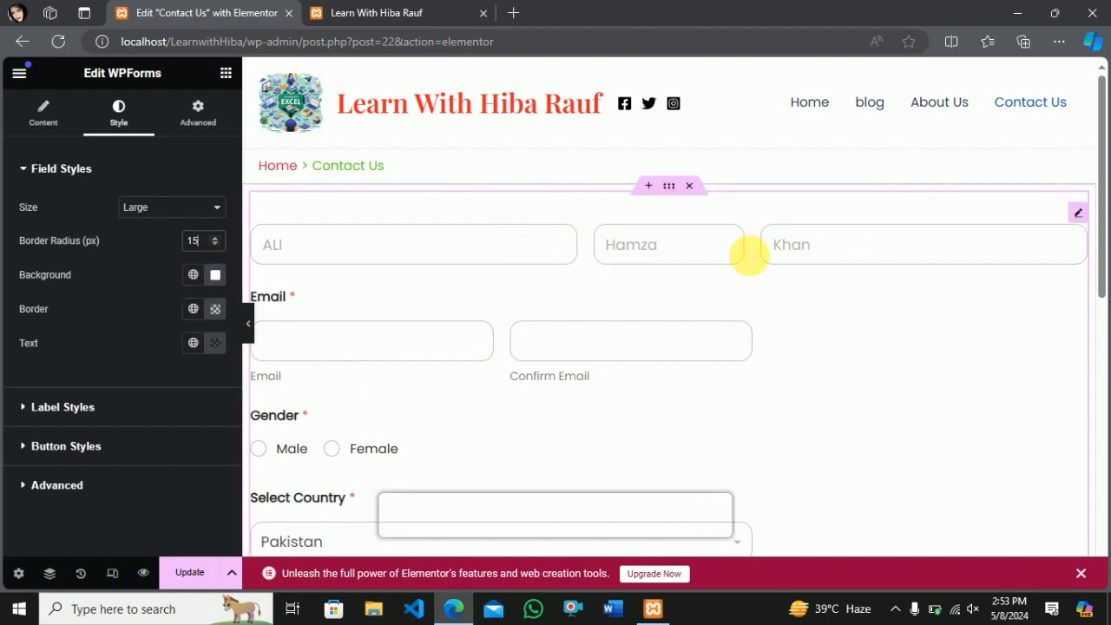
Set the background color of the form fields to light pink, #EBC6C6.
{"action": "left_click", "coordinate": [215, 276]}
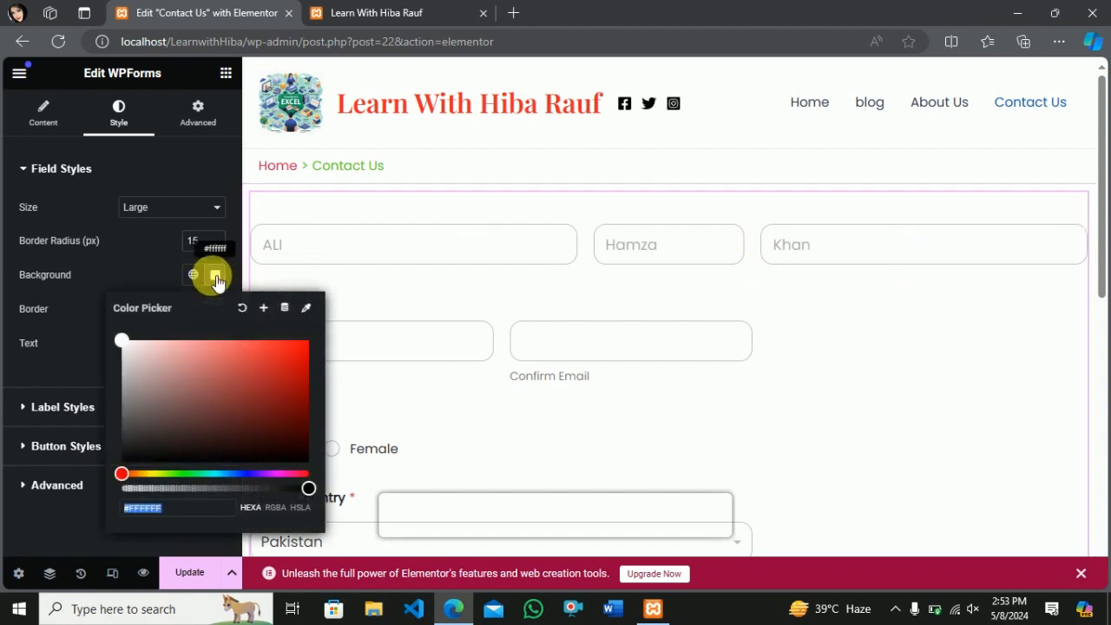
{"action": "left_click", "coordinate": [151, 350]}
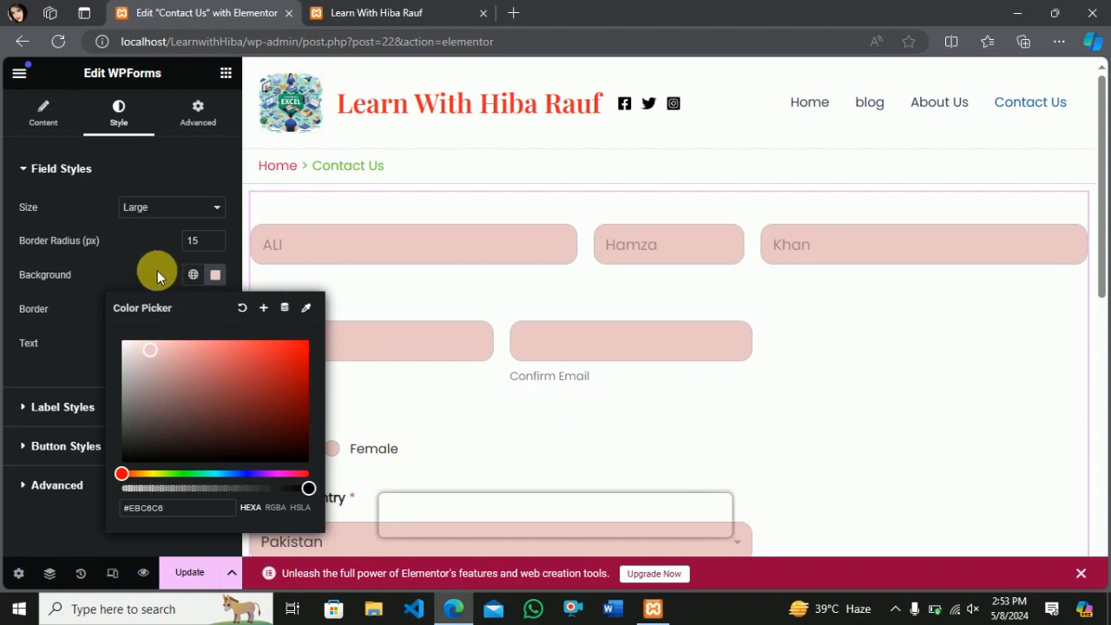
{"action": "left_click", "coordinate": [137, 261]}
Apply the global color Theme Color 1 to the field borders and Theme Color 5 to the field text.
{"action": "left_click", "coordinate": [194, 311]}
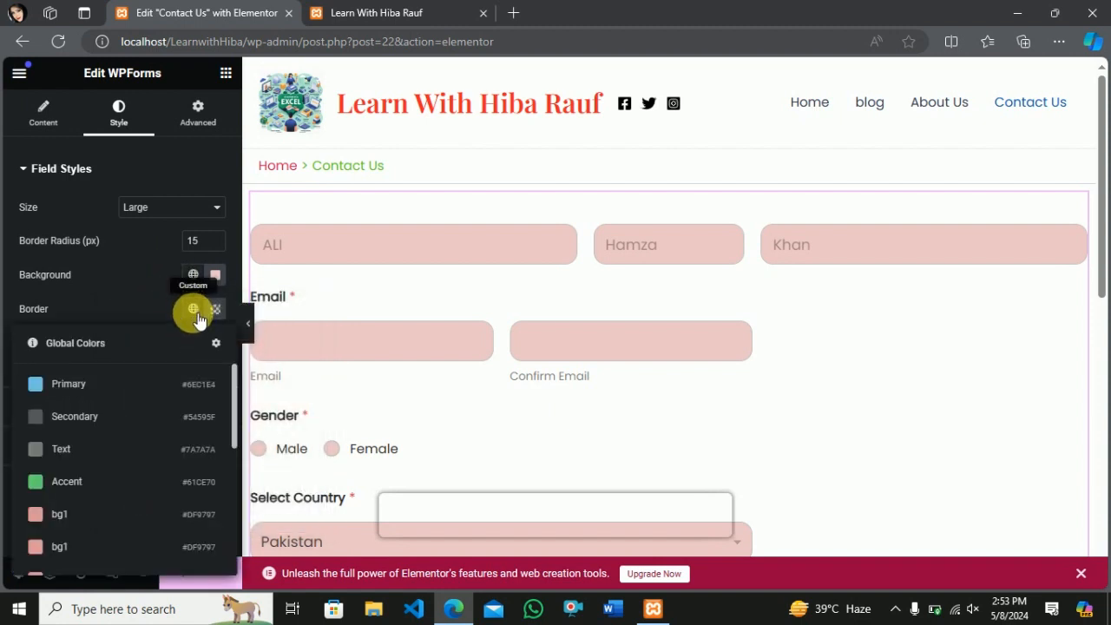
{"action": "scroll", "coordinate": [68, 521], "scroll_direction": "down", "scroll_amount": 2}
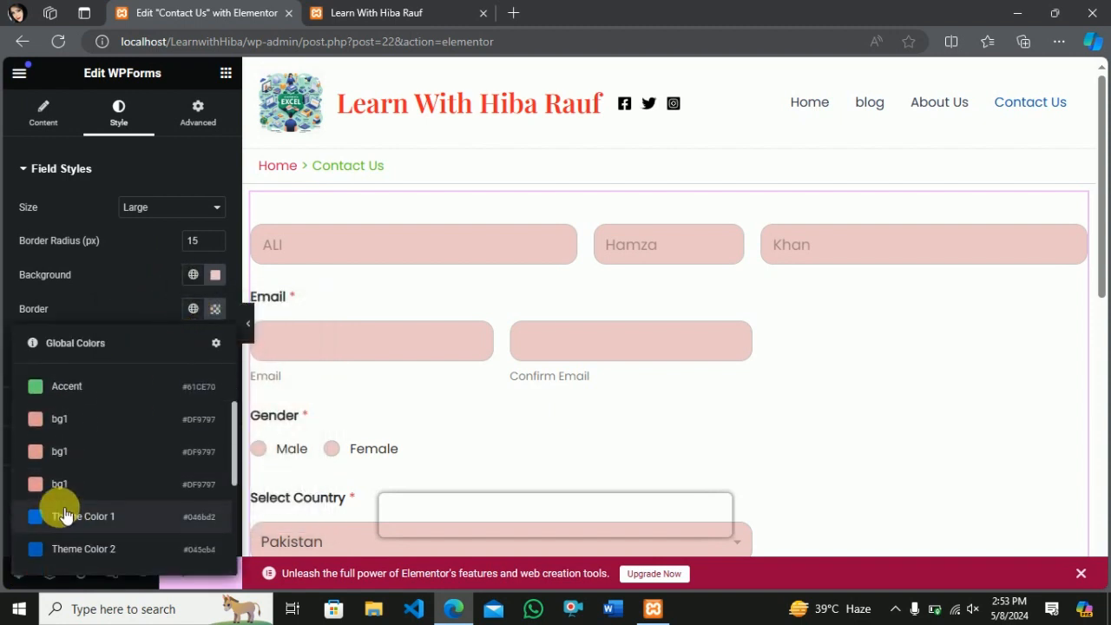
{"action": "left_click", "coordinate": [66, 516]}
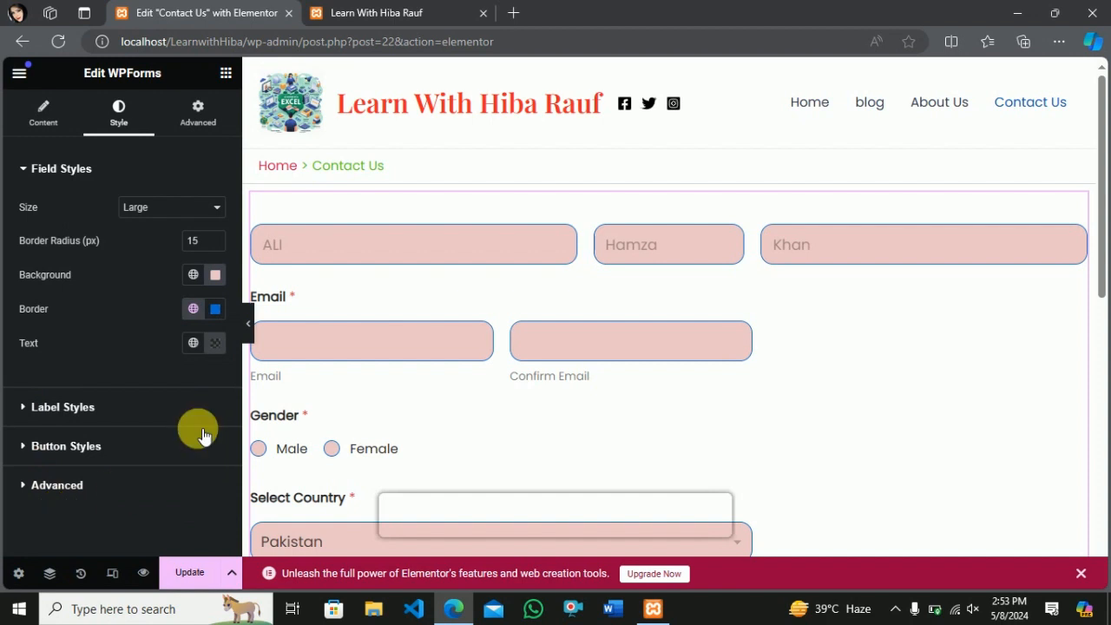
{"action": "left_click", "coordinate": [196, 342]}
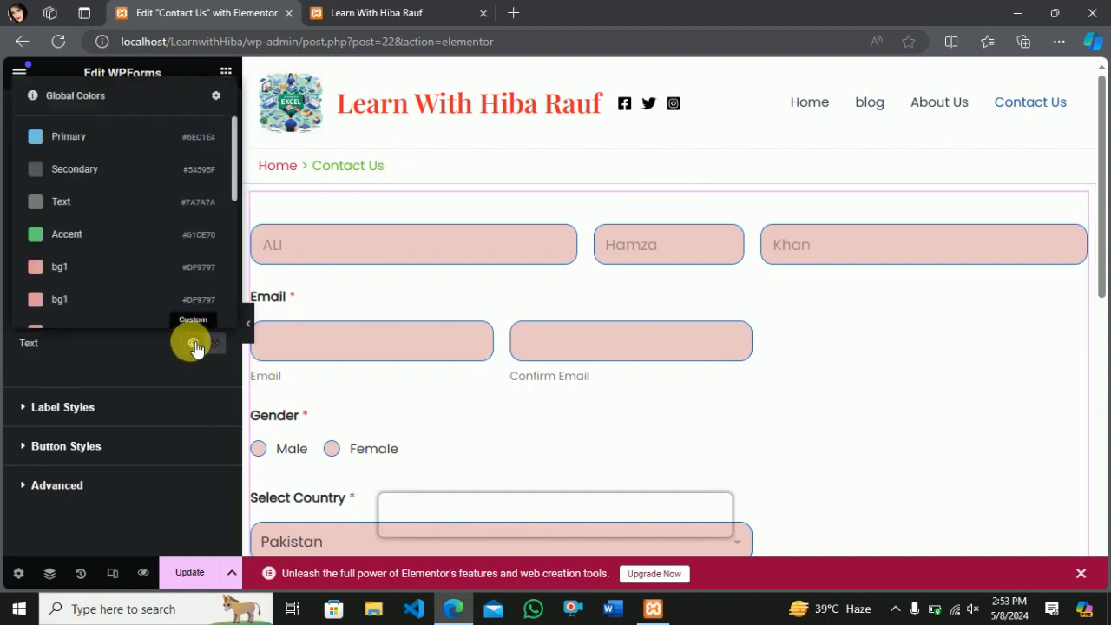
{"action": "scroll", "coordinate": [149, 260], "scroll_direction": "down", "scroll_amount": 4}
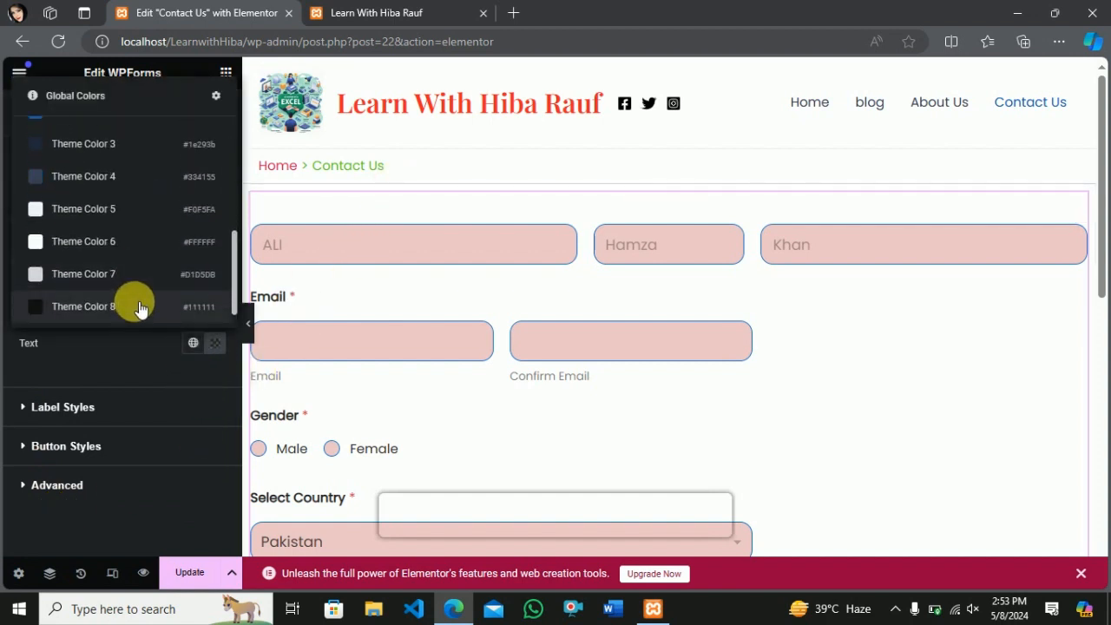
{"action": "left_click", "coordinate": [128, 211]}
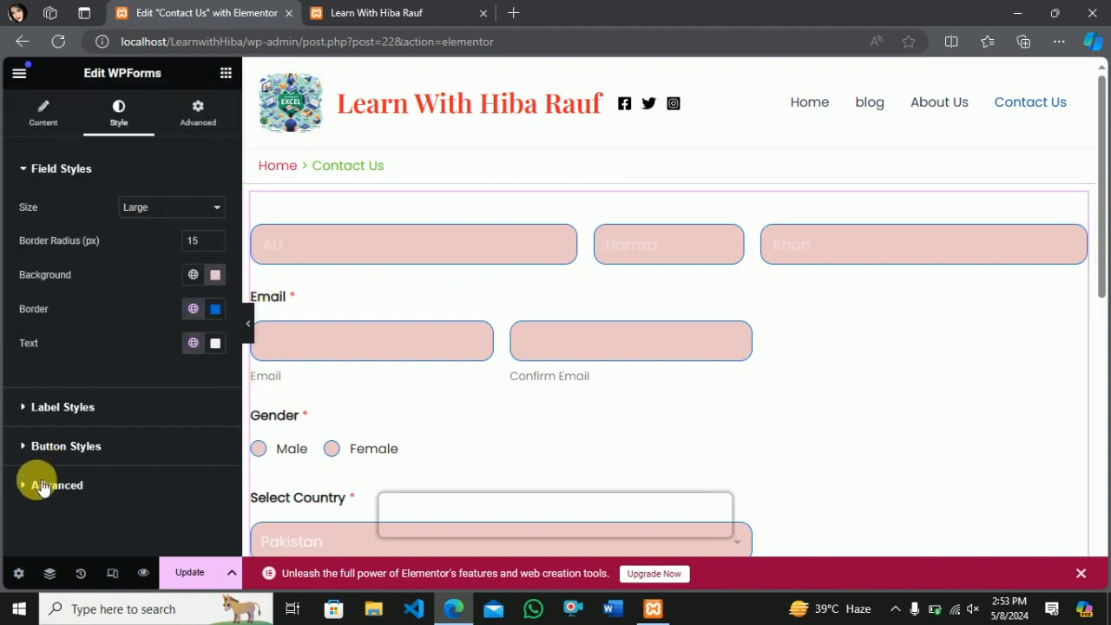
Set the form's label size to Large and the label color to red, #DB0808D9.
{"action": "left_click", "coordinate": [29, 409]}
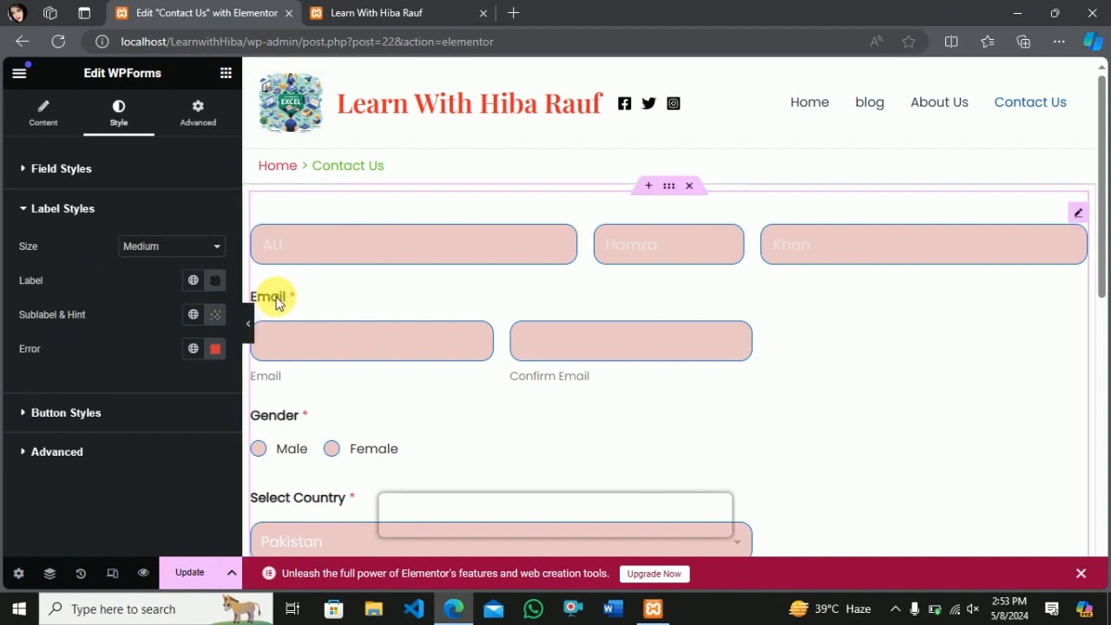
{"action": "left_click", "coordinate": [198, 252]}
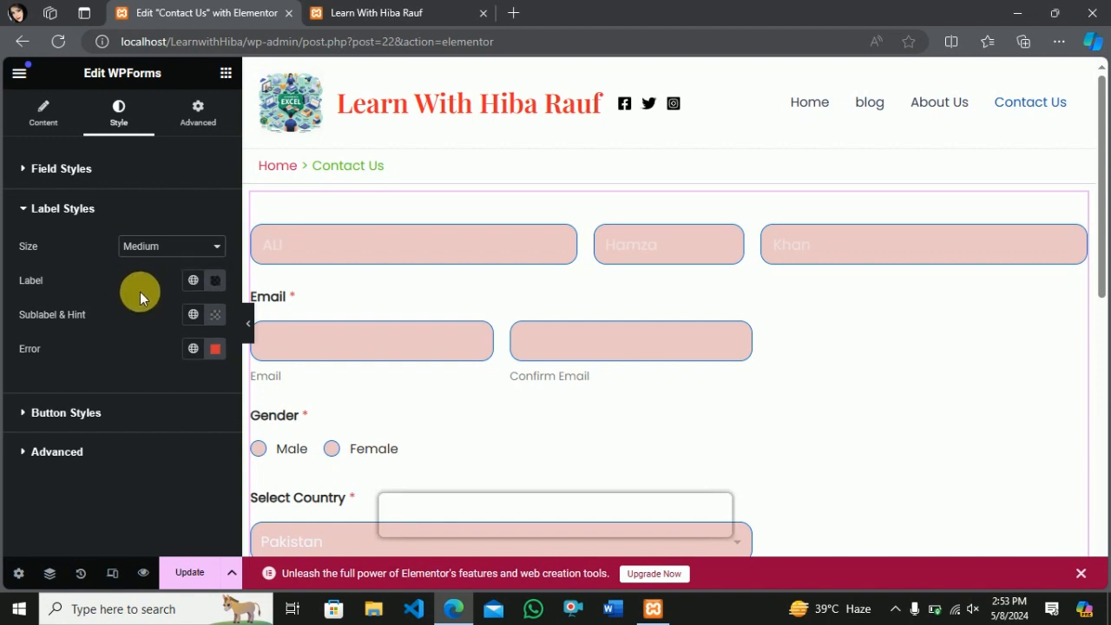
{"action": "left_click", "coordinate": [154, 246]}
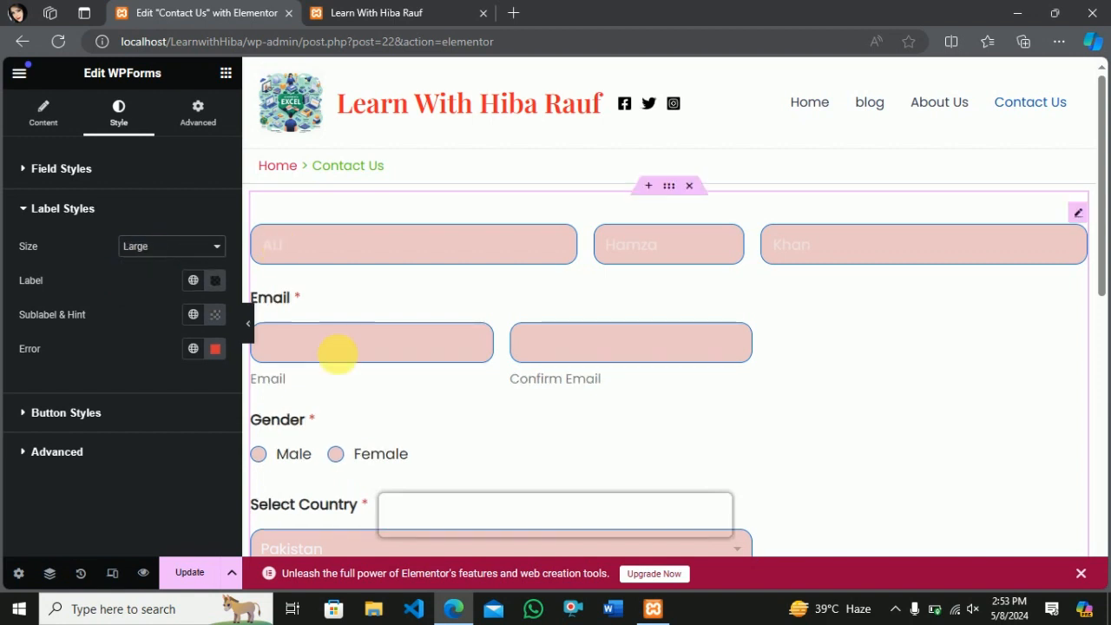
{"action": "left_click", "coordinate": [216, 280]}
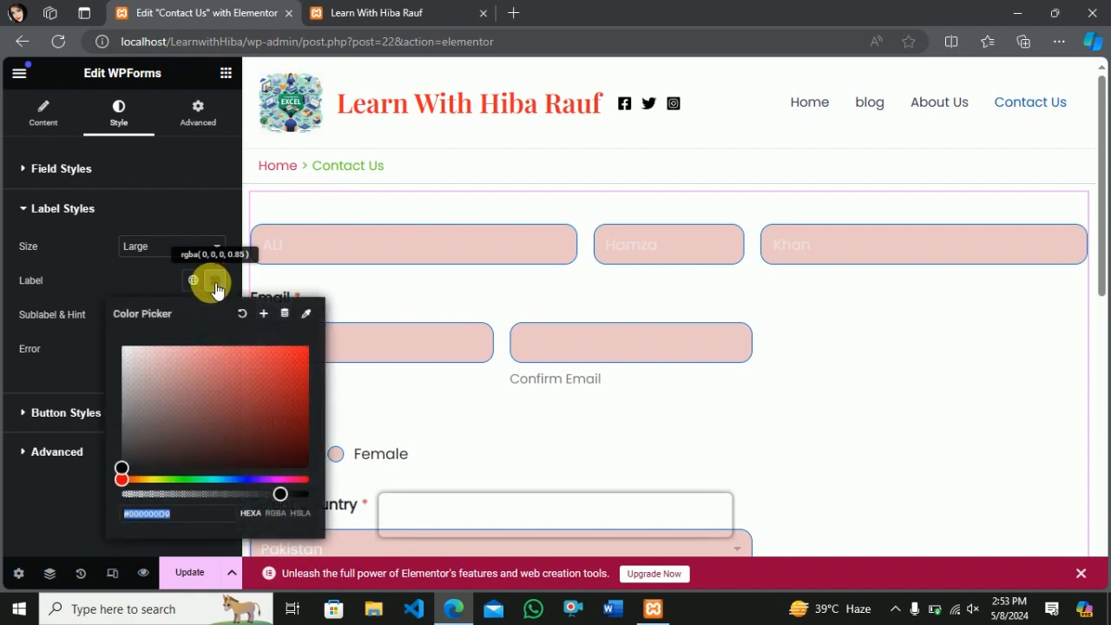
{"action": "left_click", "coordinate": [298, 362]}
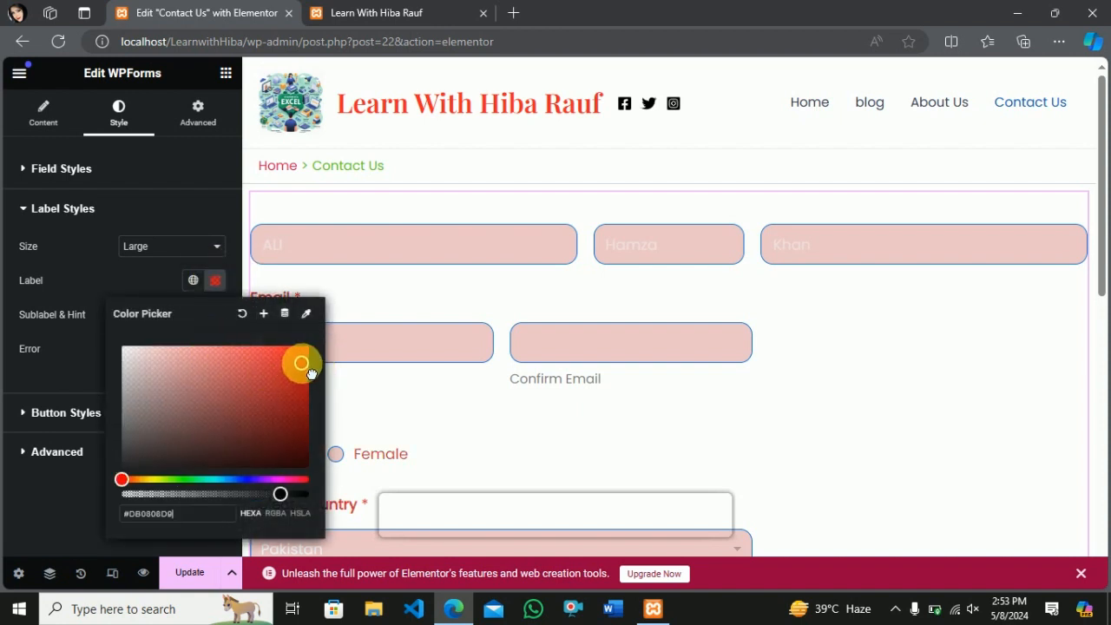
{"action": "left_click", "coordinate": [117, 280]}
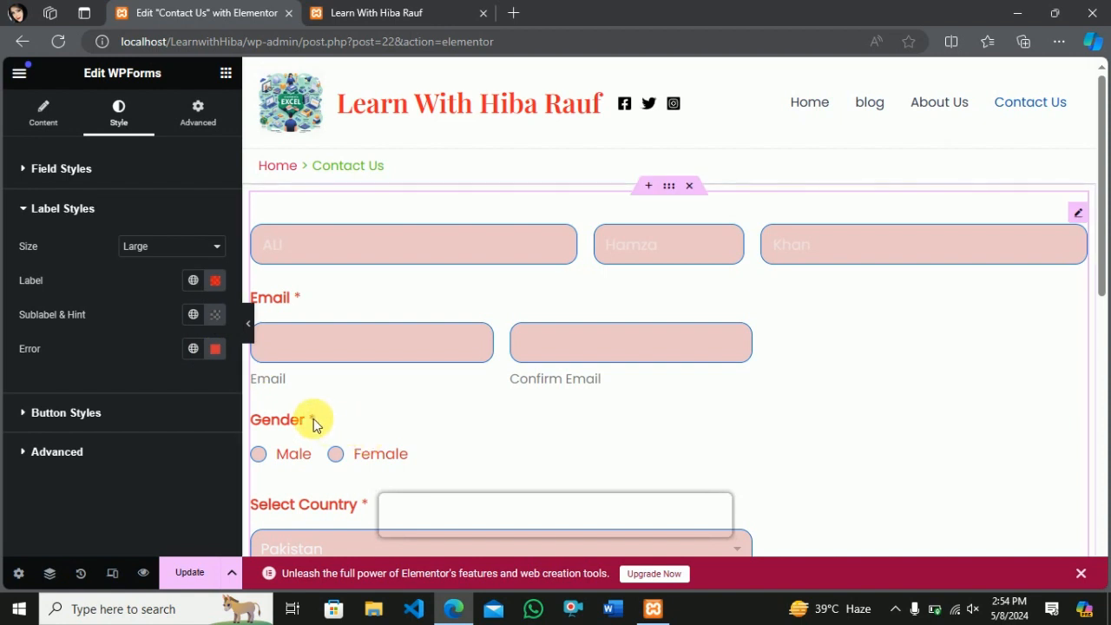
Set the error color in the form's label styles to blue, #2851DB.
{"action": "left_click", "coordinate": [213, 349]}
{"action": "left_click", "coordinate": [223, 272]}
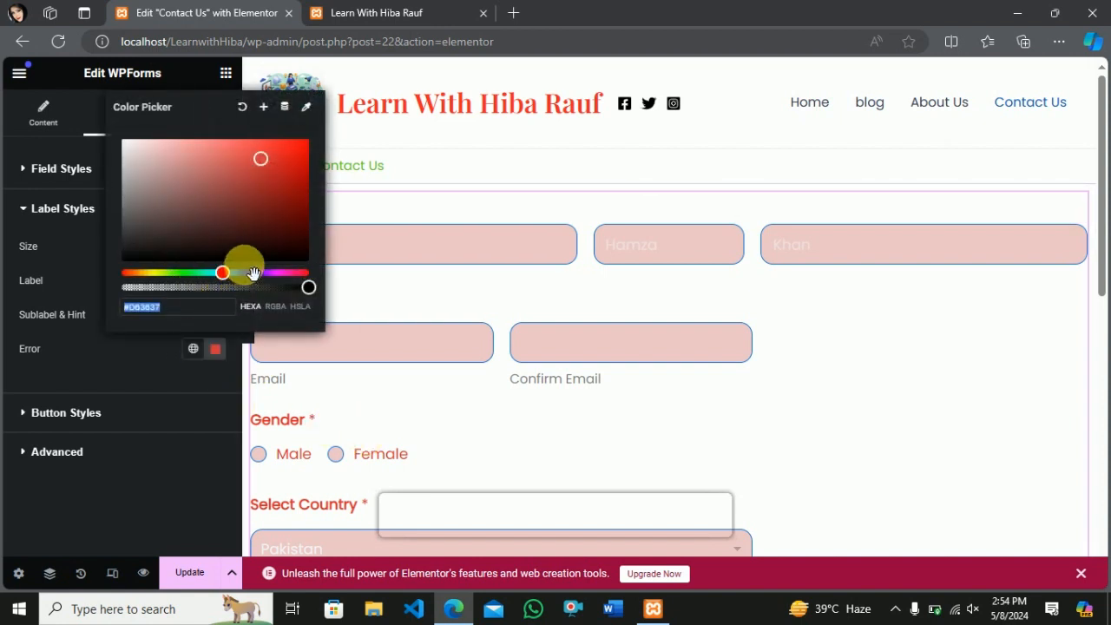
{"action": "left_click", "coordinate": [240, 273]}
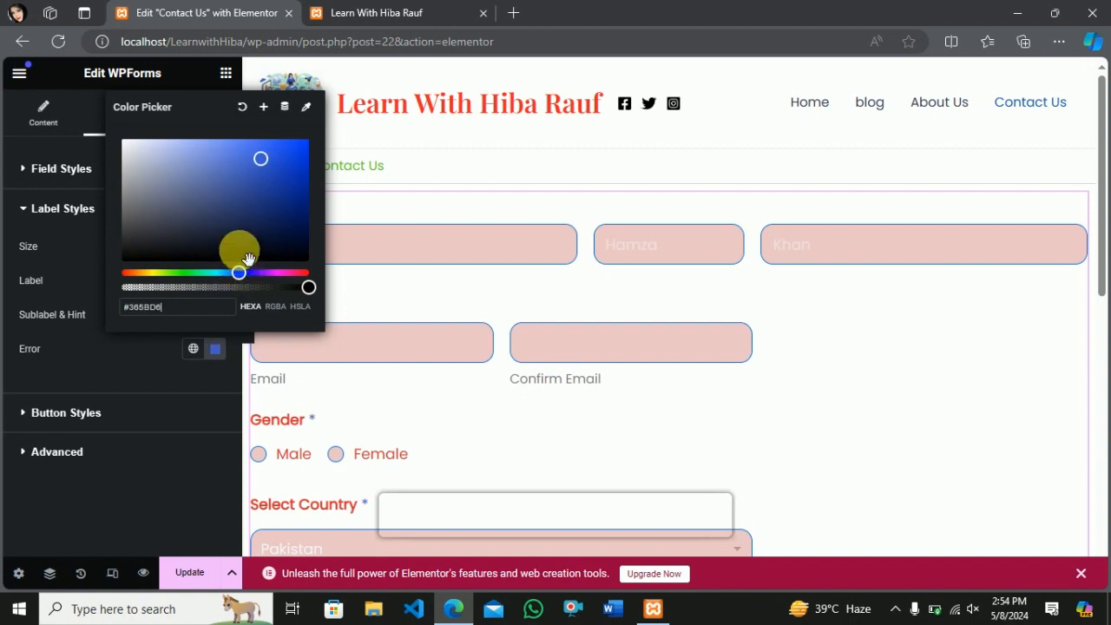
{"action": "left_click_drag", "start_coordinate": [258, 160], "coordinate": [270, 159]}
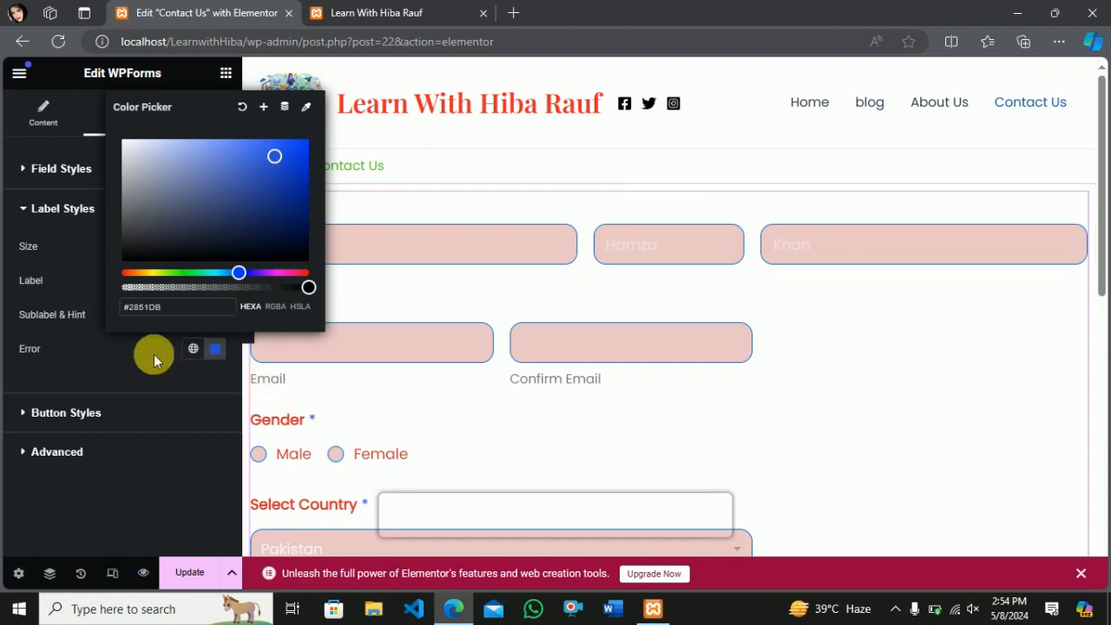
{"action": "left_click", "coordinate": [92, 352]}
Set the Submit button's size to Large and its border radius to 11 px.
{"action": "left_click", "coordinate": [35, 413]}
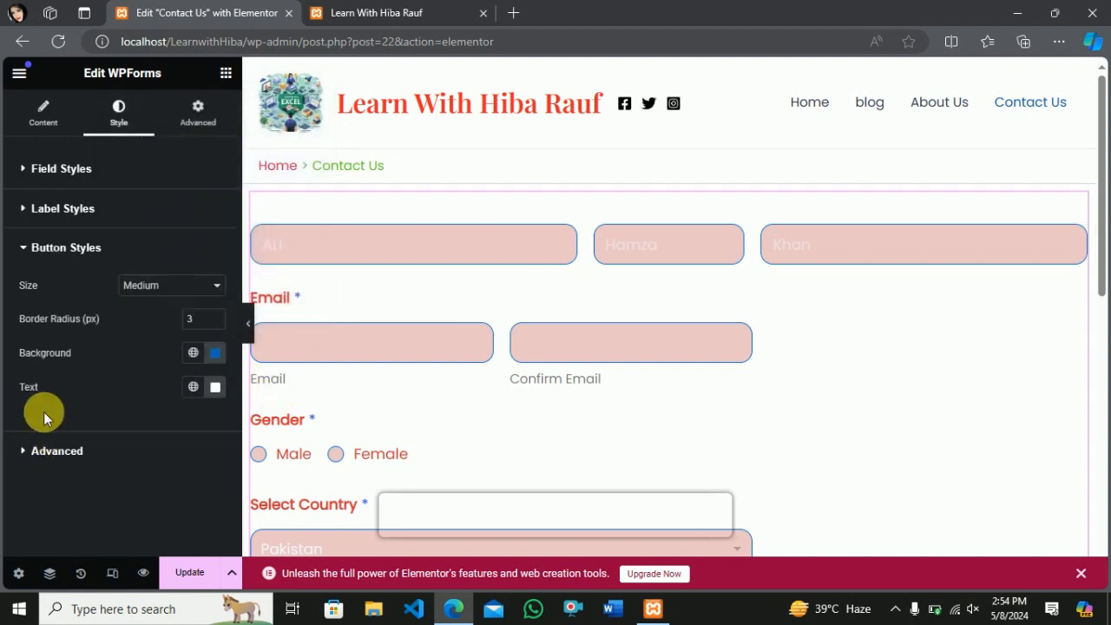
{"action": "scroll", "coordinate": [339, 401], "scroll_direction": "down", "scroll_amount": 5}
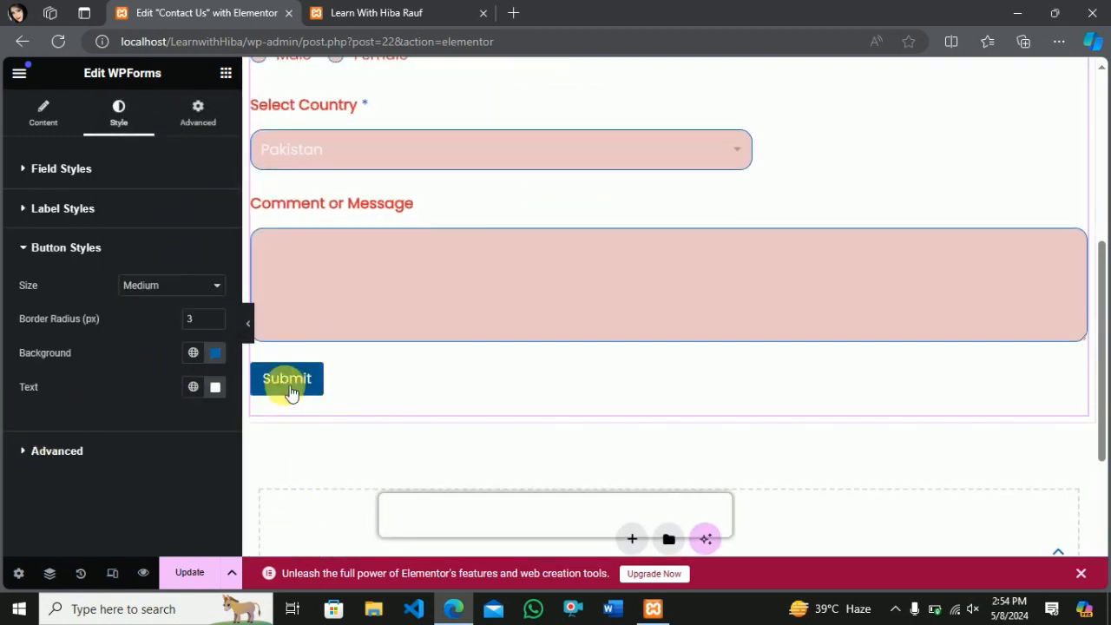
{"action": "left_click", "coordinate": [191, 287]}
{"action": "left_click", "coordinate": [154, 332]}
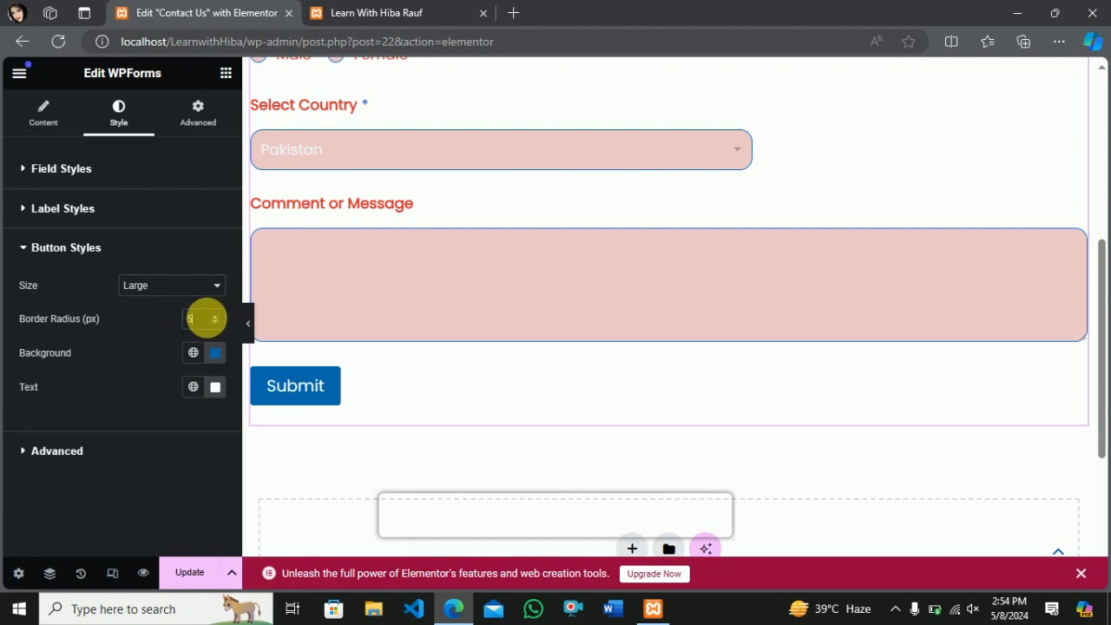
{"action": "double_click", "coordinate": [215, 316]}
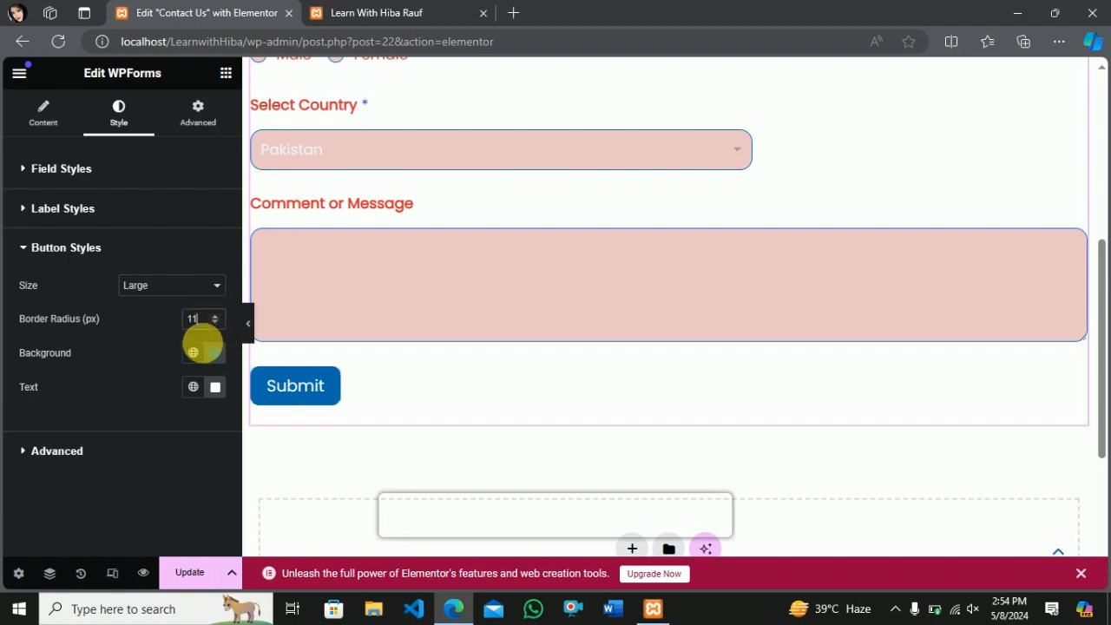
Set the Submit button's background color to grayish blue and its text color to dark red, #B30A0A.
{"action": "left_click", "coordinate": [215, 352]}
{"action": "left_click", "coordinate": [144, 180]}
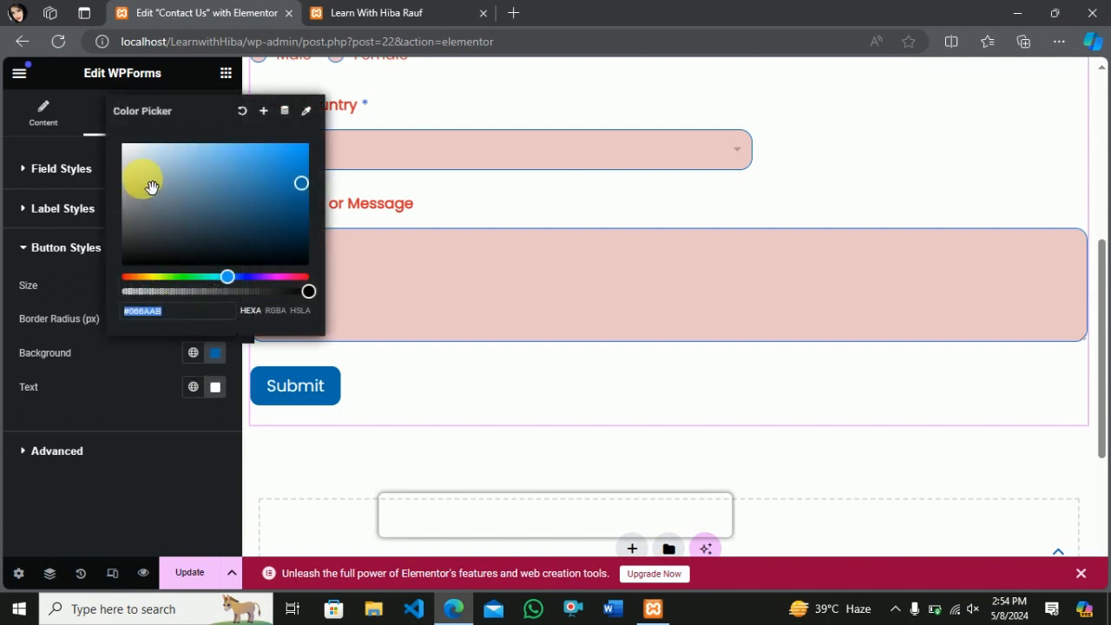
{"action": "left_click", "coordinate": [217, 388]}
{"action": "left_click_drag", "start_coordinate": [276, 248], "coordinate": [293, 217]}
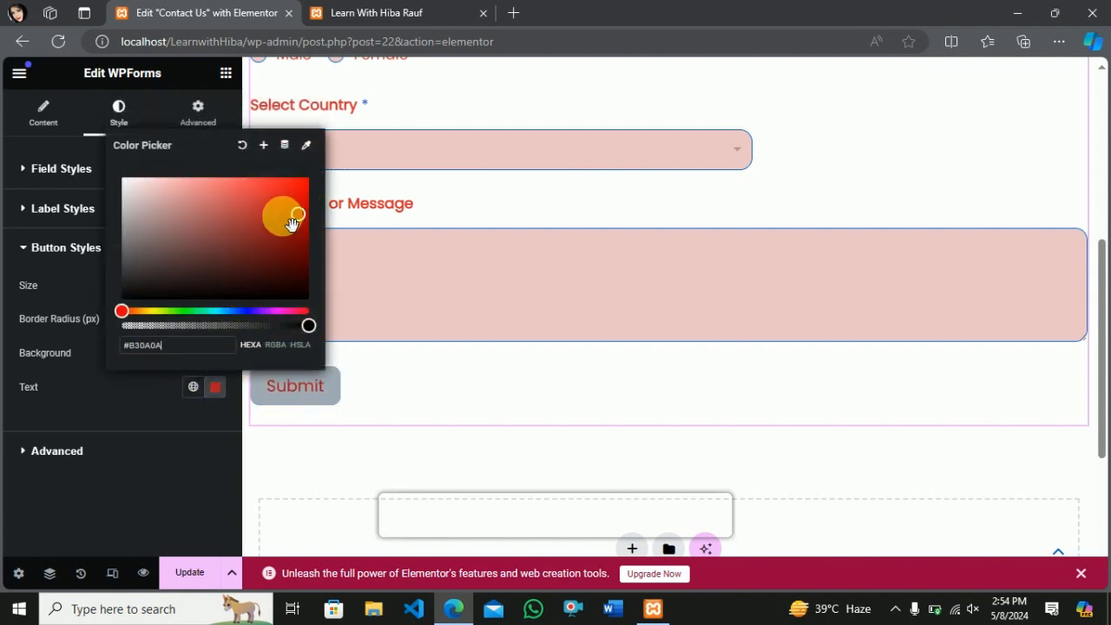
{"action": "left_click", "coordinate": [25, 451]}
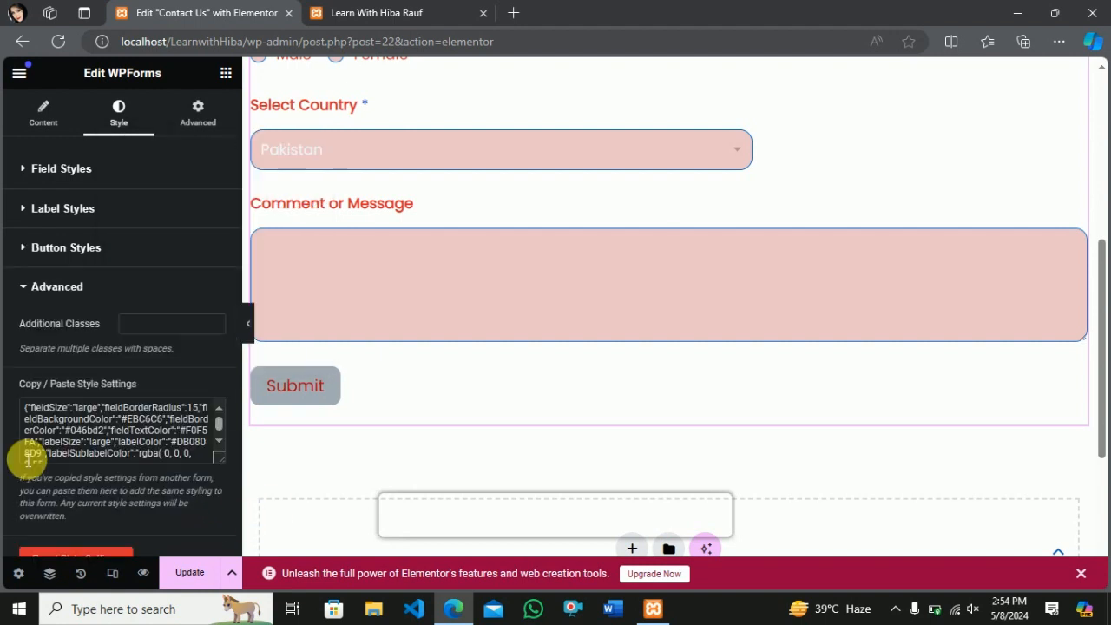
{"action": "left_click", "coordinate": [26, 286]}
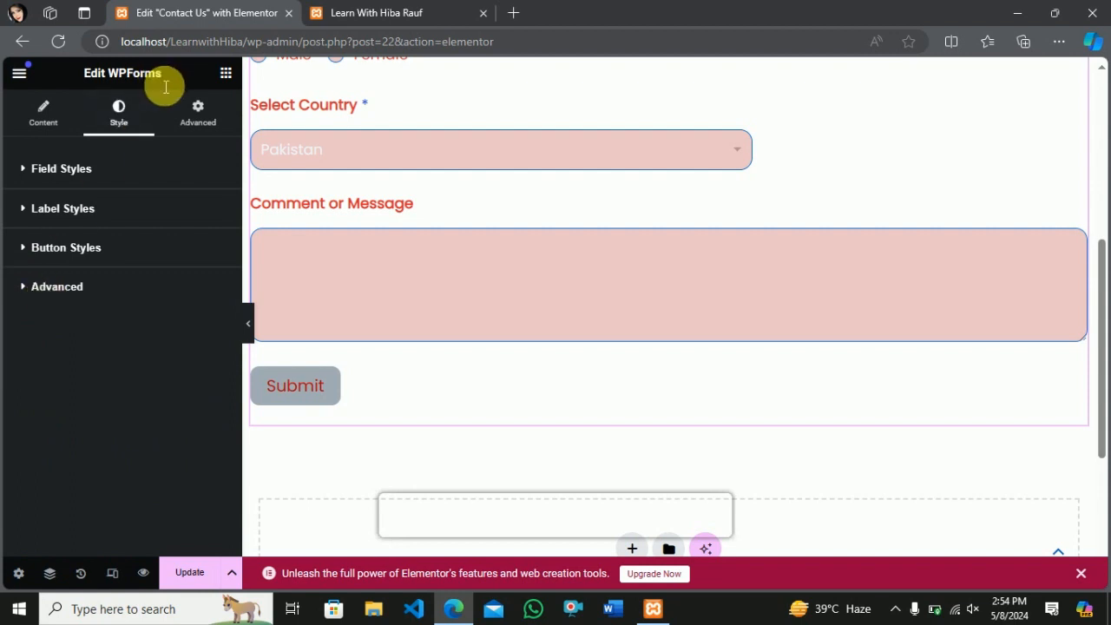
Set the form widget's padding to 74 px on all four sides.
{"action": "left_click", "coordinate": [198, 113]}
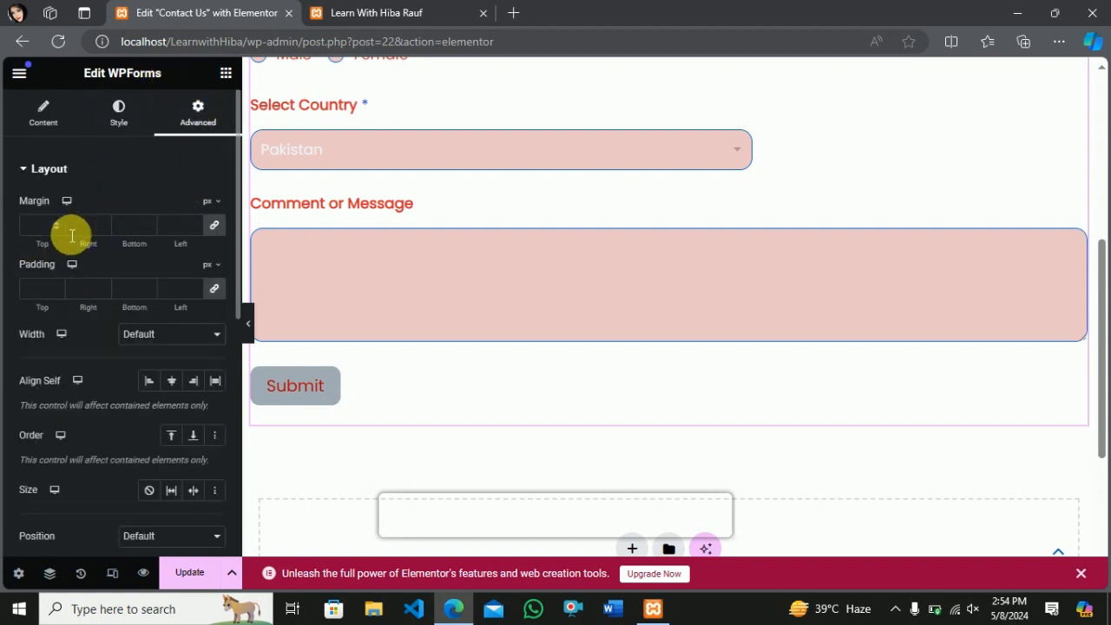
{"action": "left_click", "coordinate": [56, 284]}
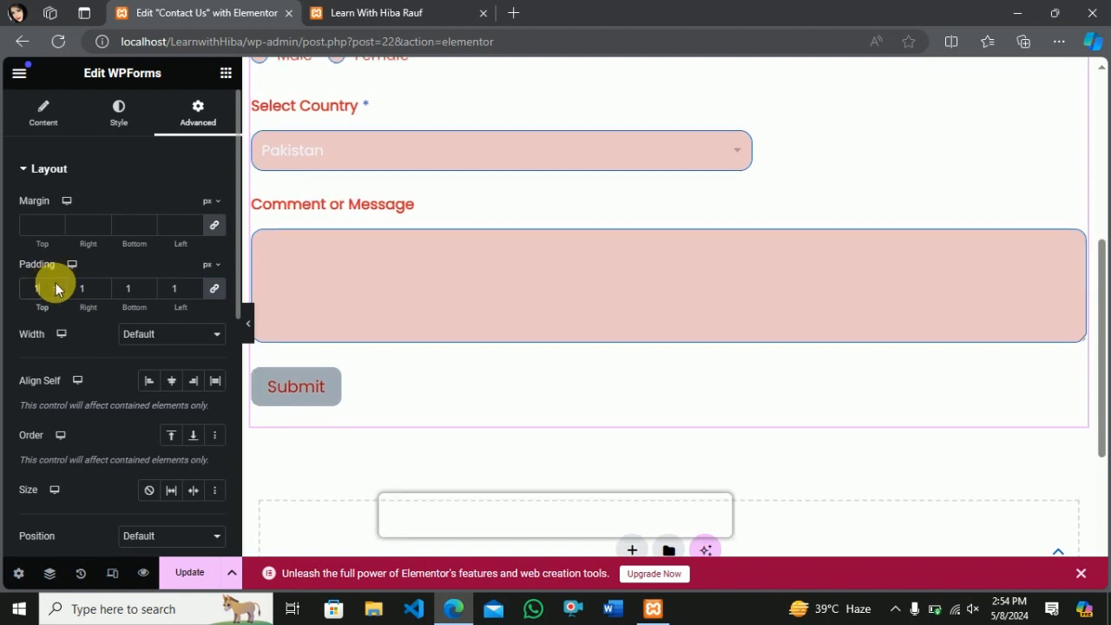
{"action": "left_click", "coordinate": [56, 284]}
{"action": "left_click", "coordinate": [56, 284]}
{"action": "left_click", "coordinate": [56, 284]}
{"action": "left_click", "coordinate": [56, 284]}
{"action": "left_click", "coordinate": [56, 283]}
{"action": "left_click", "coordinate": [55, 284]}
{"action": "left_click", "coordinate": [56, 284]}
{"action": "left_click", "coordinate": [56, 284]}
{"action": "left_click", "coordinate": [56, 284]}
{"action": "left_click", "coordinate": [55, 284]}
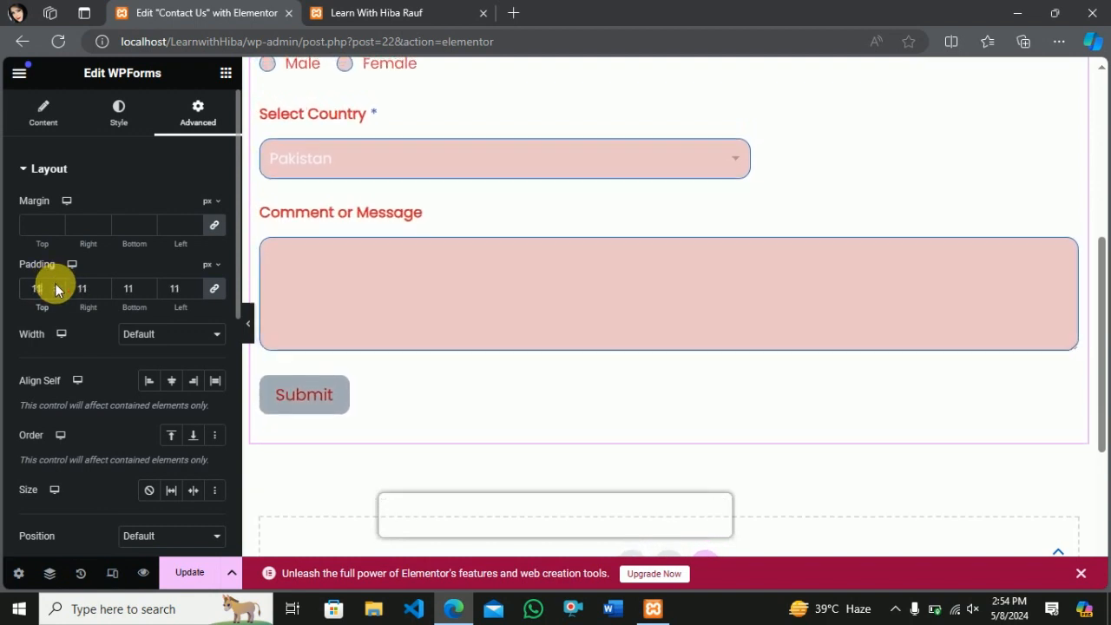
{"action": "left_click_drag", "start_coordinate": [55, 284], "coordinate": [54, 283]}
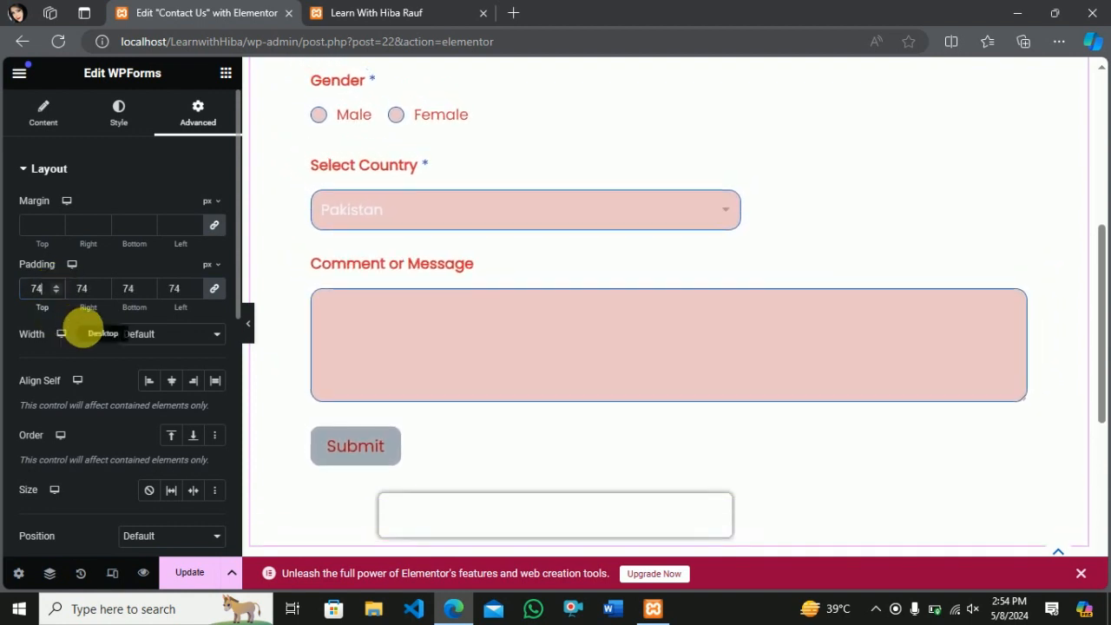
Set the form widget's width to Full Width (100%), align it to the center and set its order to Start.
{"action": "left_click", "coordinate": [188, 337]}
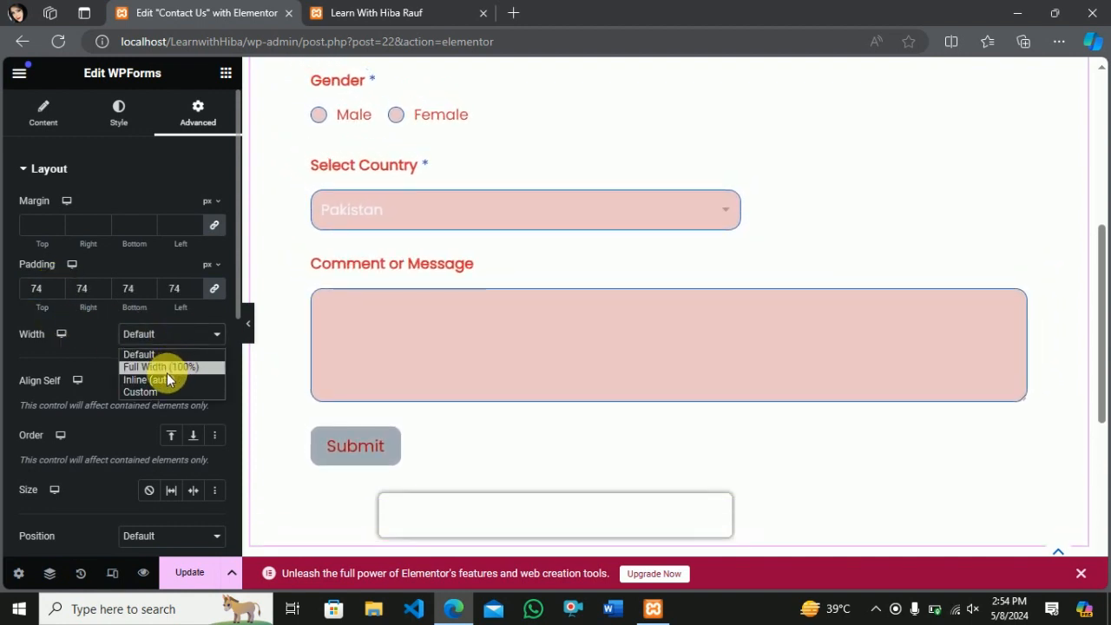
{"action": "left_click", "coordinate": [167, 371]}
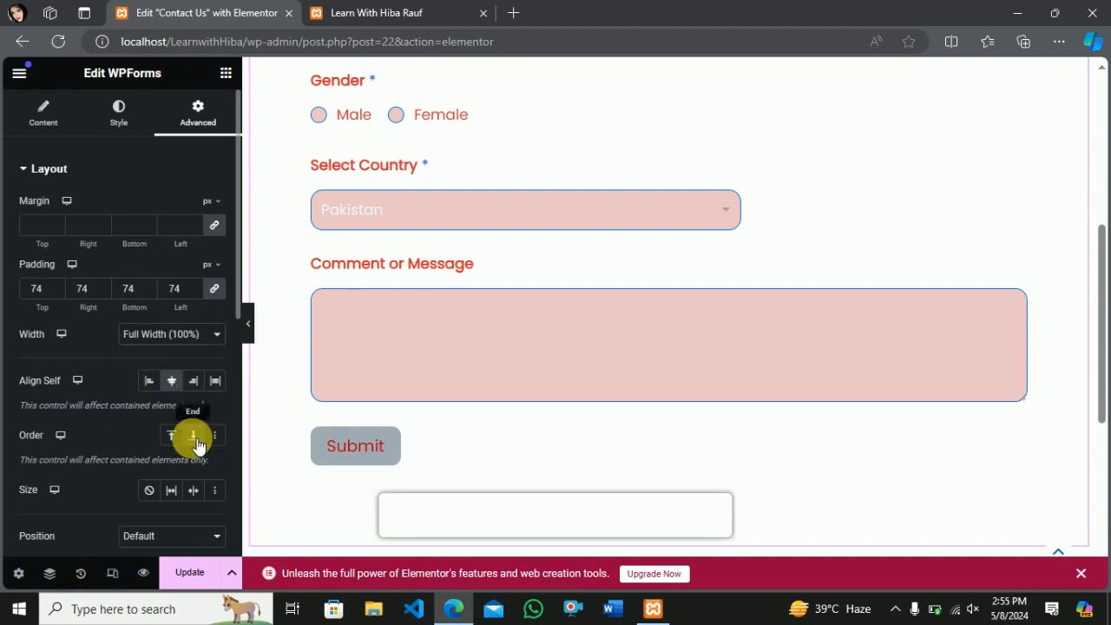
{"action": "left_click", "coordinate": [171, 435]}
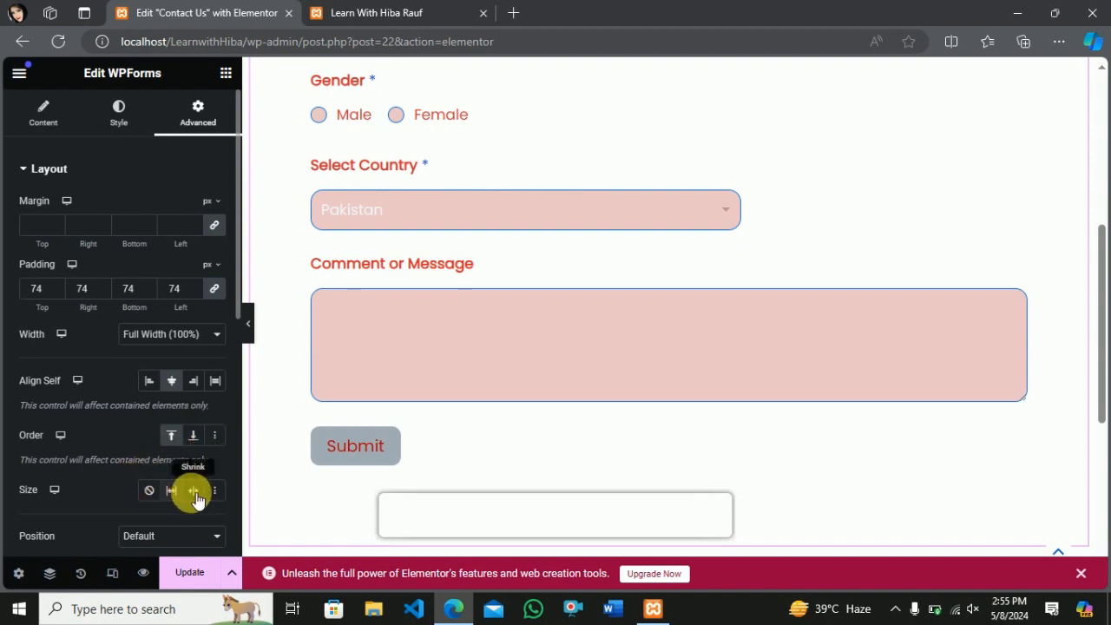
{"action": "scroll", "coordinate": [173, 490], "scroll_direction": "down", "scroll_amount": 2}
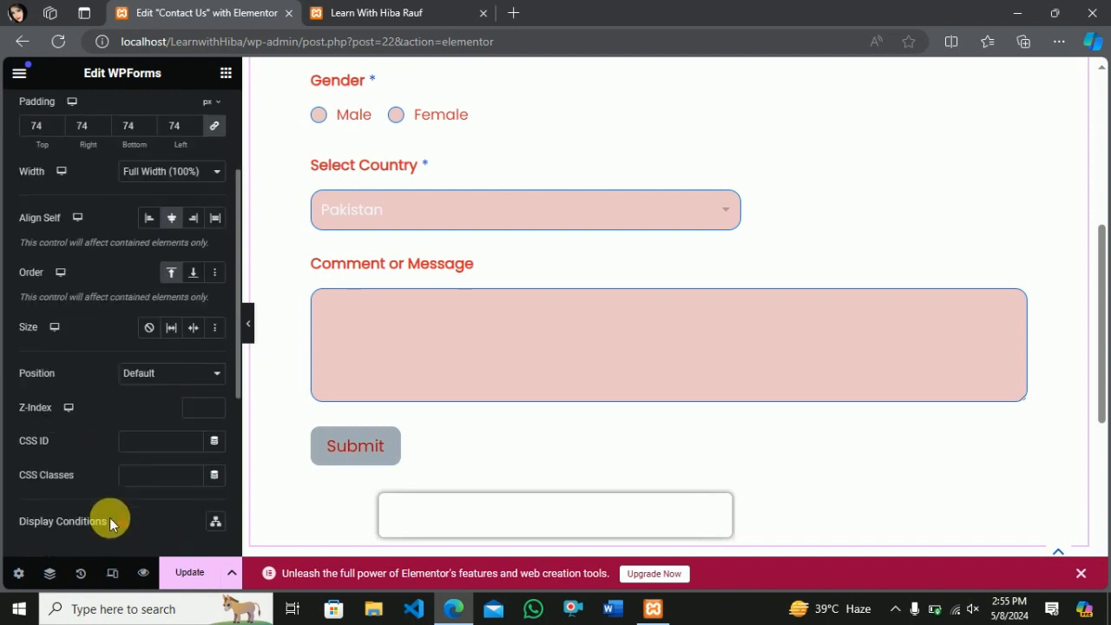
{"action": "scroll", "coordinate": [191, 477], "scroll_direction": "up", "scroll_amount": 2}
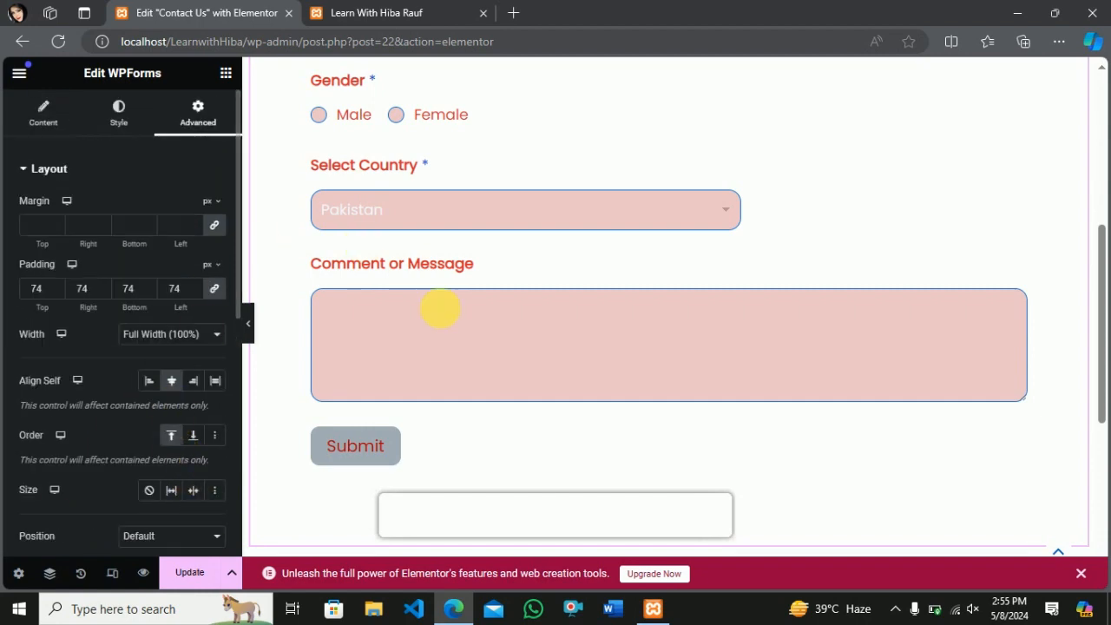
Give the container around the form a classic background in the salmon-pink global color.
{"action": "scroll", "coordinate": [487, 452], "scroll_direction": "up", "scroll_amount": 5}
{"action": "scroll", "coordinate": [499, 443], "scroll_direction": "down", "scroll_amount": 6}
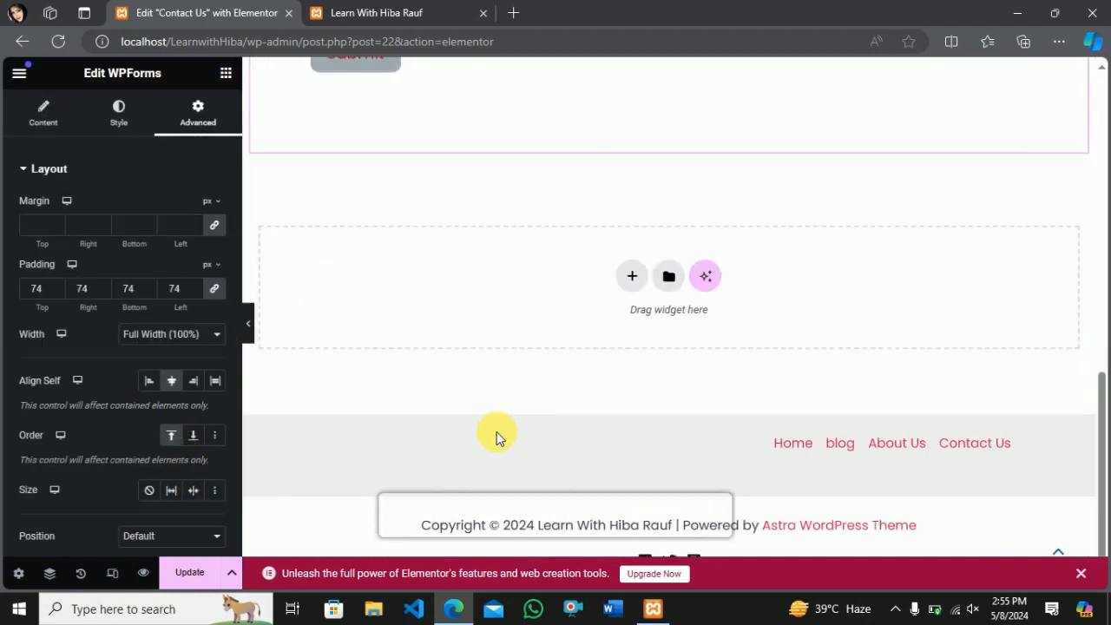
{"action": "scroll", "coordinate": [497, 443], "scroll_direction": "up", "scroll_amount": 6}
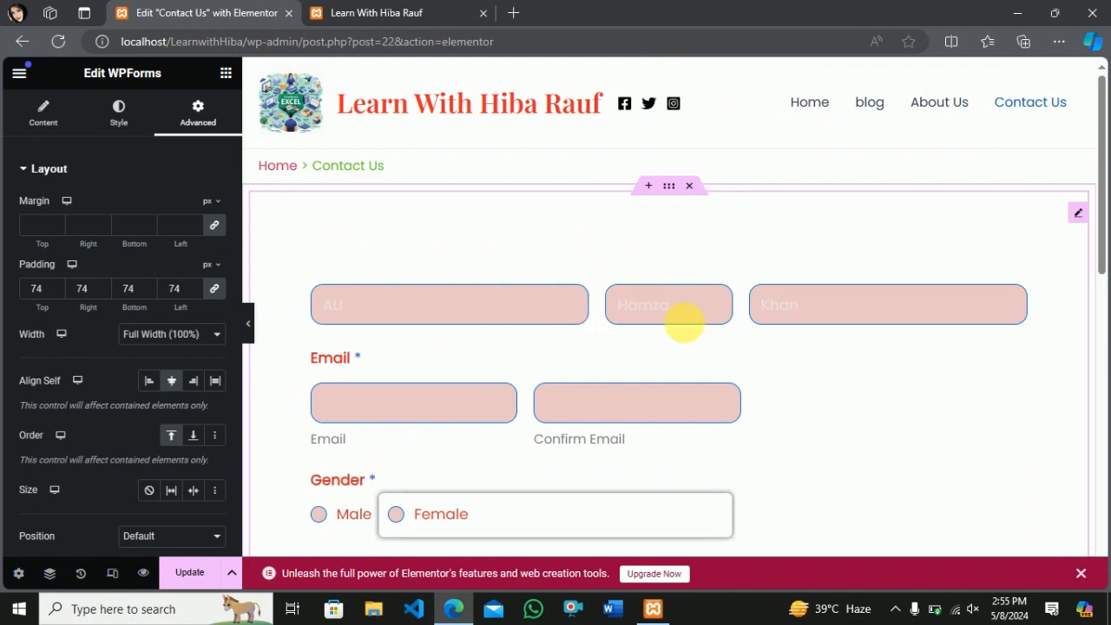
{"action": "left_click", "coordinate": [668, 186]}
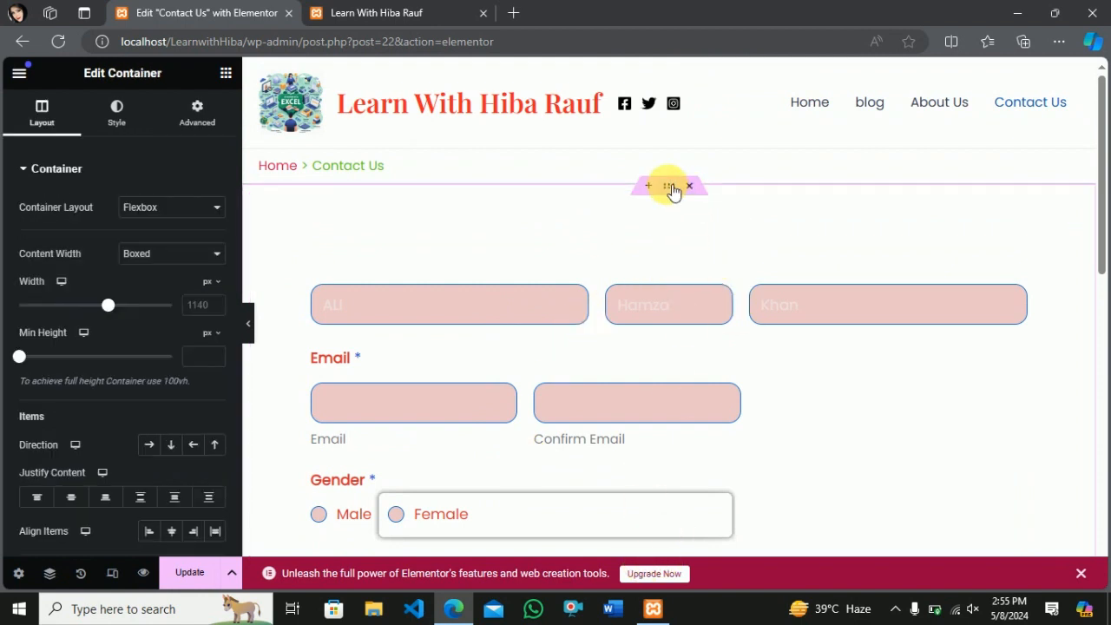
{"action": "left_click", "coordinate": [118, 115]}
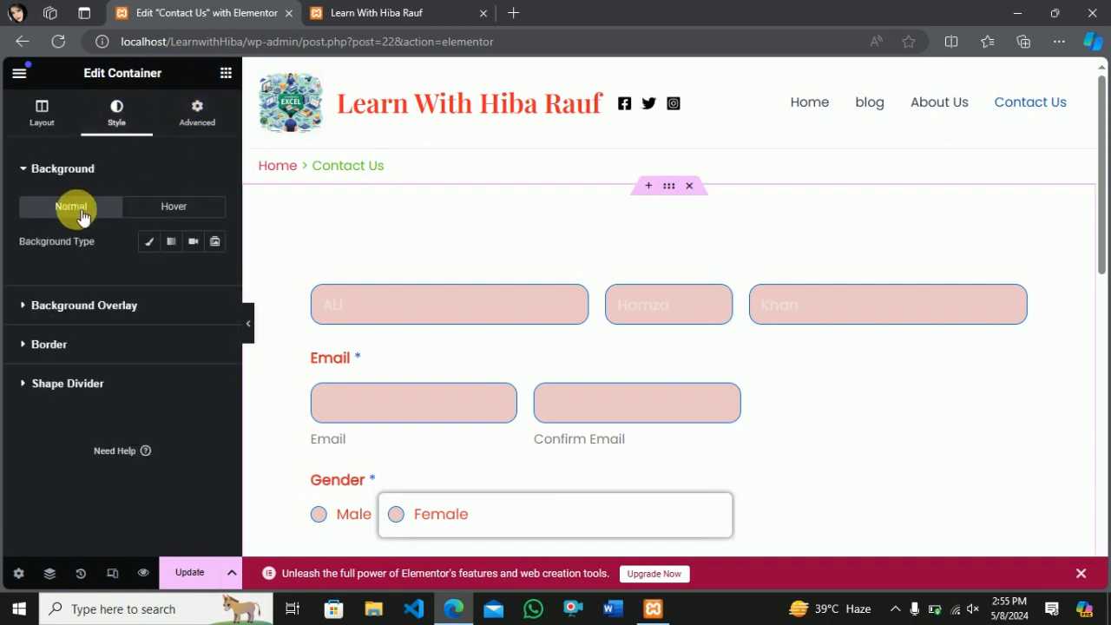
{"action": "left_click", "coordinate": [149, 241]}
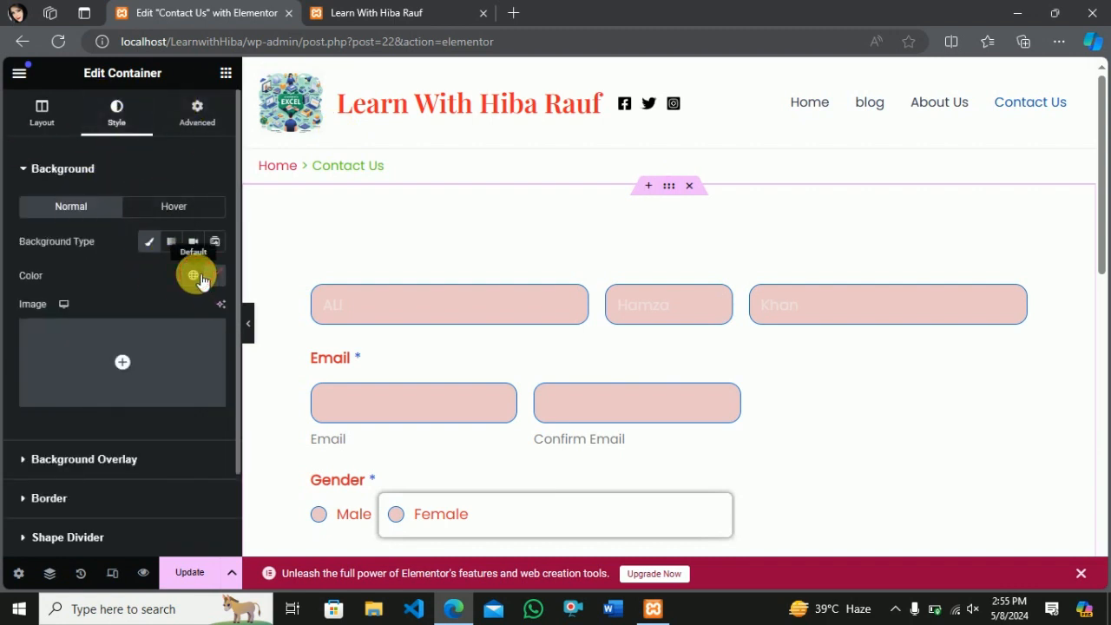
{"action": "left_click", "coordinate": [192, 275]}
{"action": "left_click", "coordinate": [87, 384]}
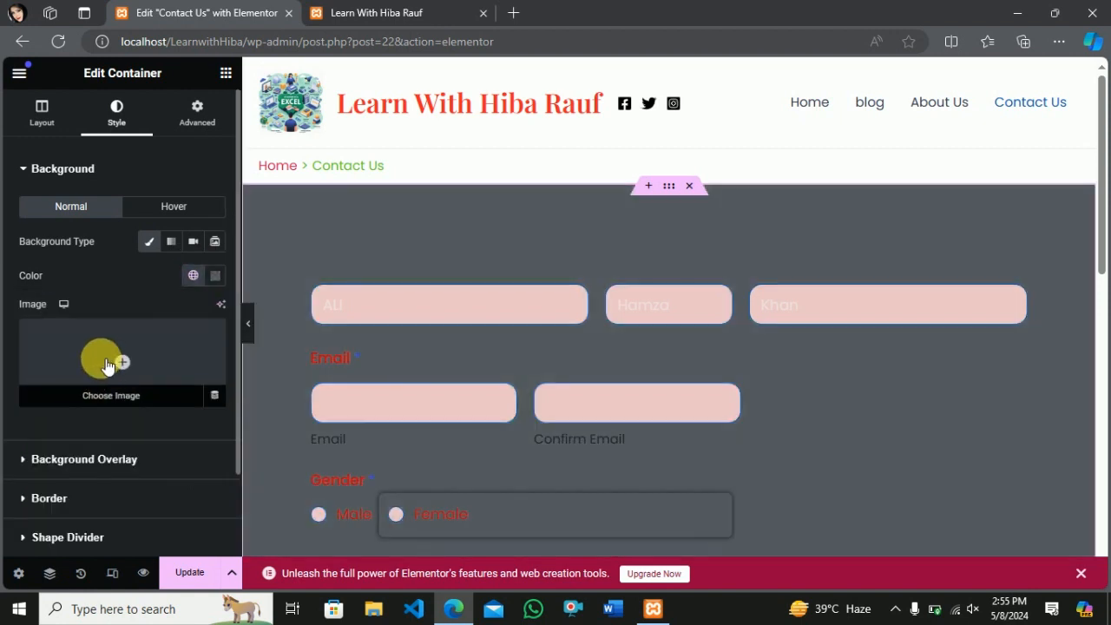
{"action": "left_click", "coordinate": [192, 275]}
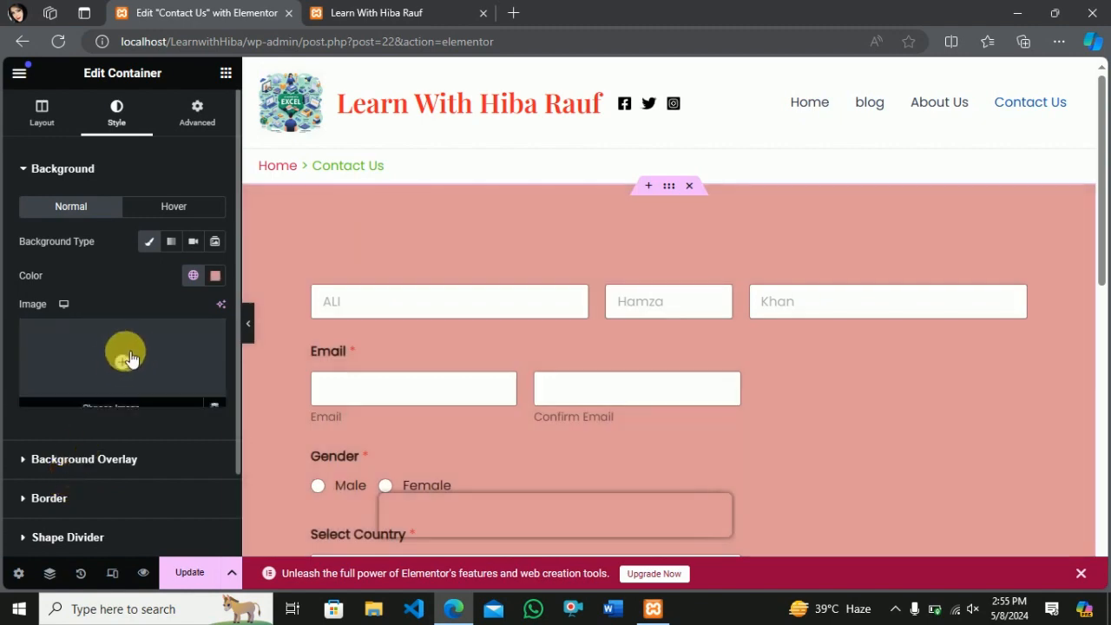
Check the whole form against the container background and update the Contact Us page.
{"action": "scroll", "coordinate": [471, 397], "scroll_direction": "down", "scroll_amount": 5}
{"action": "scroll", "coordinate": [467, 399], "scroll_direction": "up", "scroll_amount": 5}
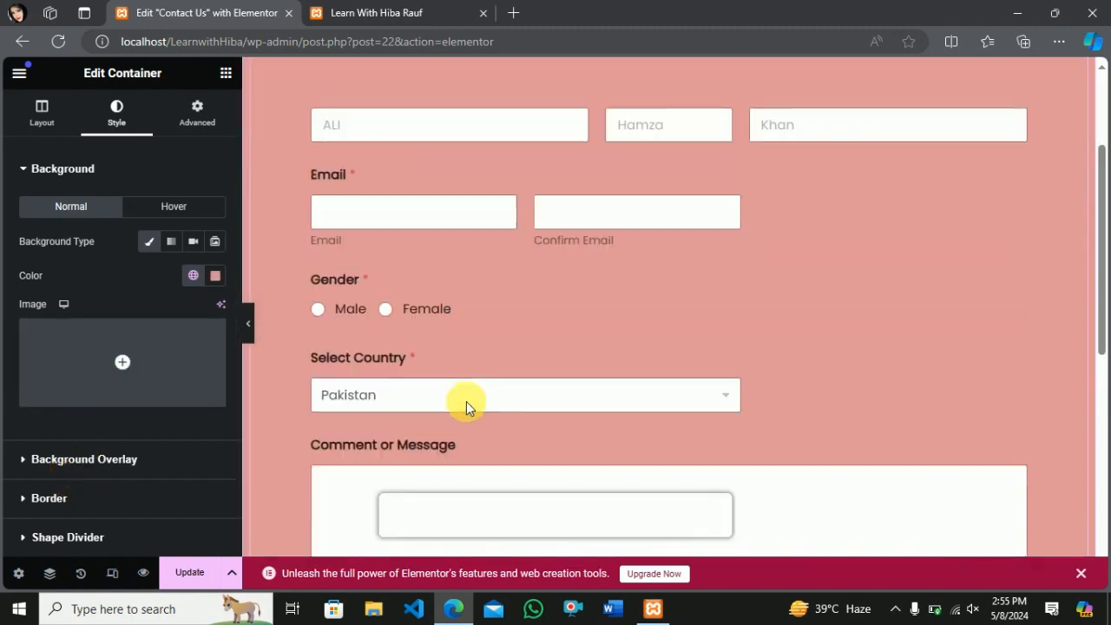
{"action": "scroll", "coordinate": [464, 405], "scroll_direction": "down", "scroll_amount": 5}
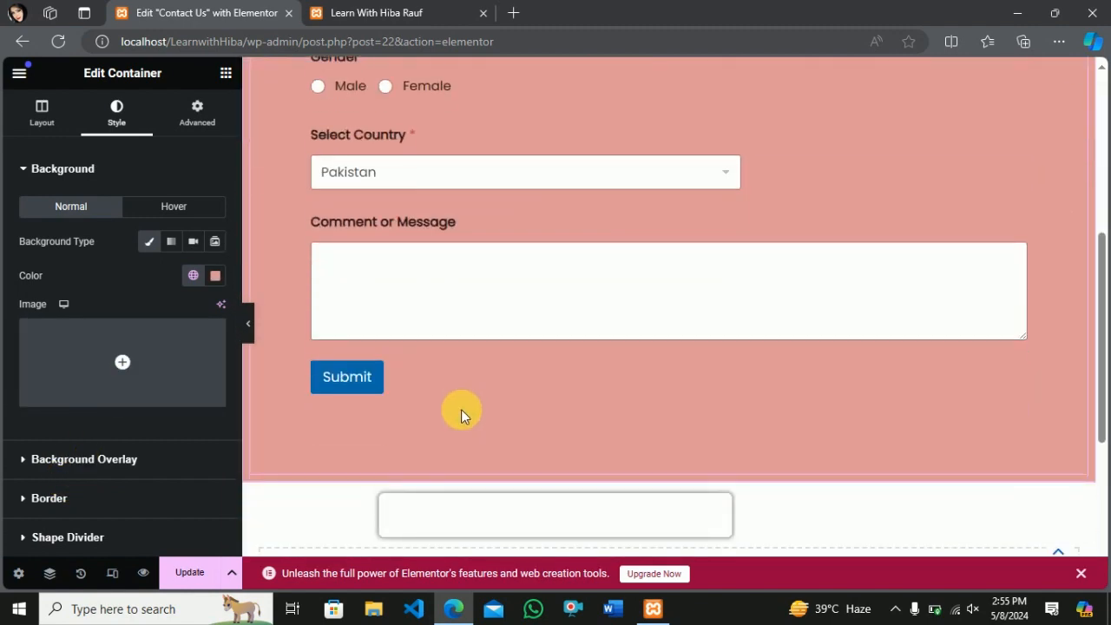
{"action": "scroll", "coordinate": [461, 406], "scroll_direction": "up", "scroll_amount": 5}
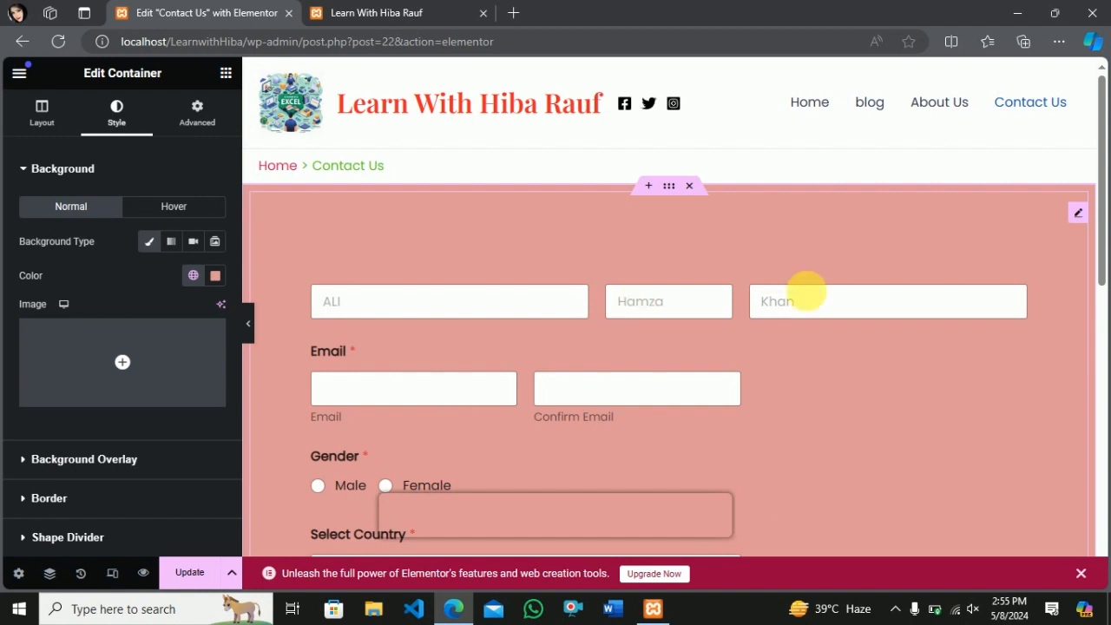
{"action": "scroll", "coordinate": [861, 443], "scroll_direction": "down", "scroll_amount": 3}
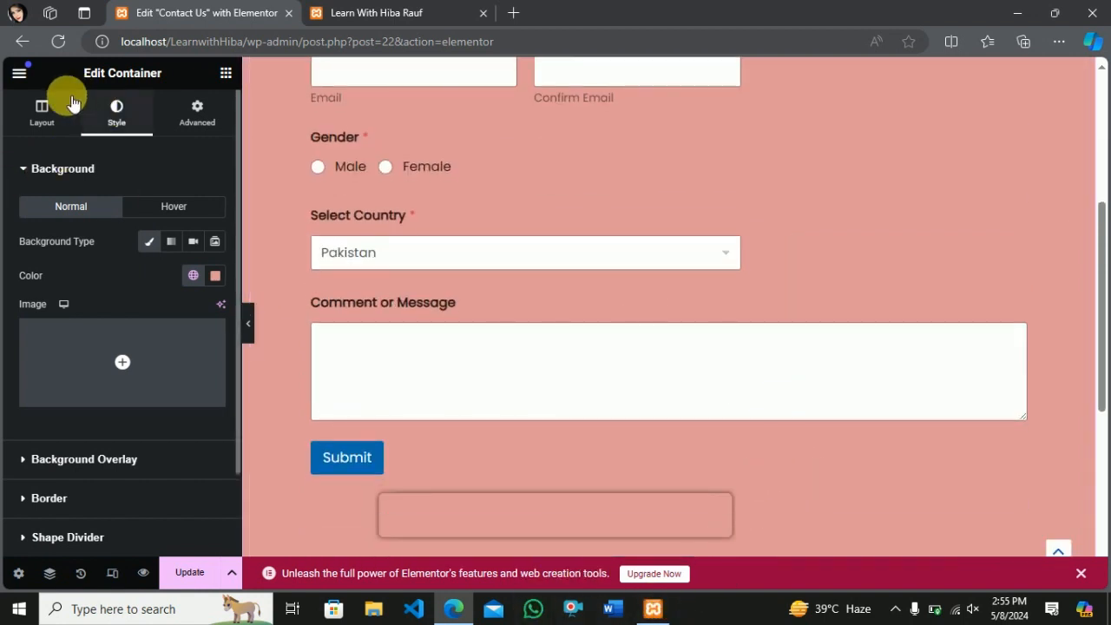
{"action": "left_click", "coordinate": [193, 574]}
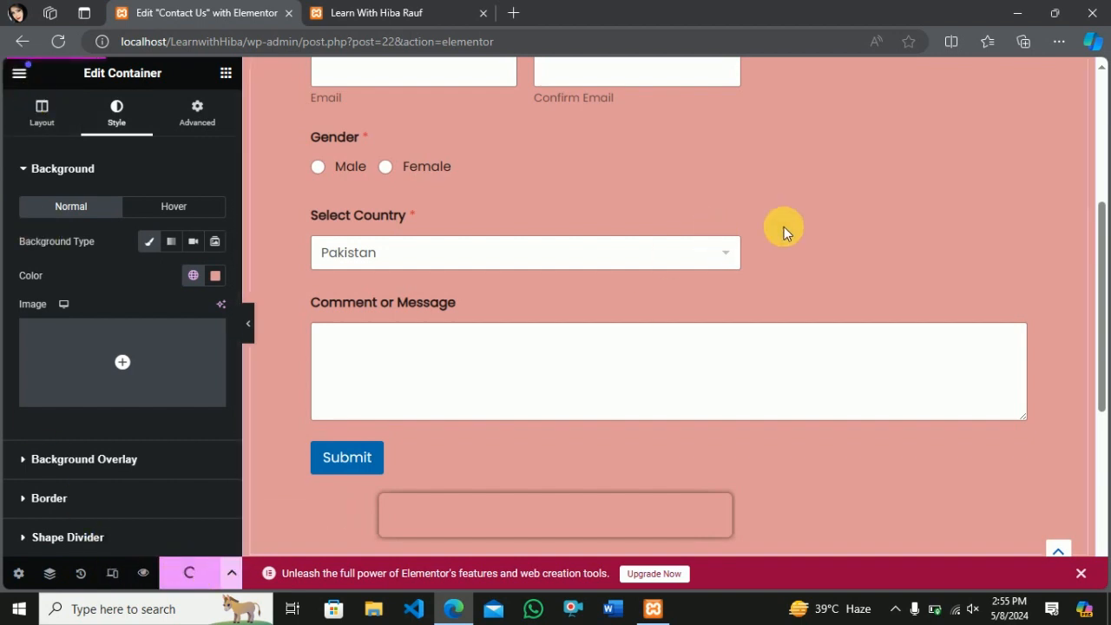
Open the Contact Us page on the live site and look over the styled form.
{"action": "left_click", "coordinate": [349, 15]}
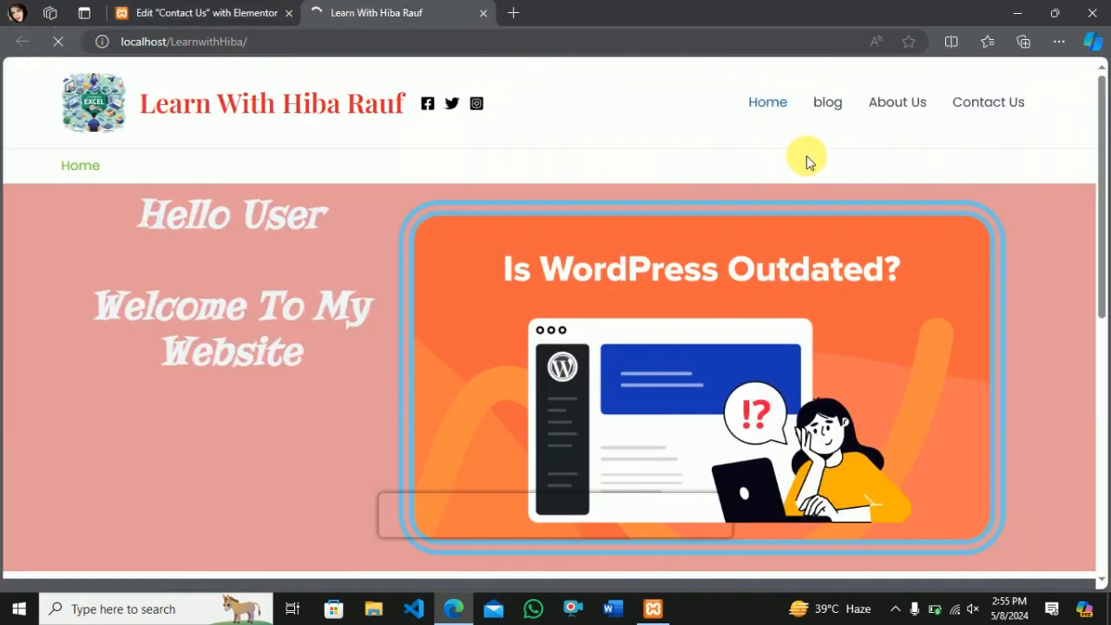
{"action": "left_click", "coordinate": [1015, 108]}
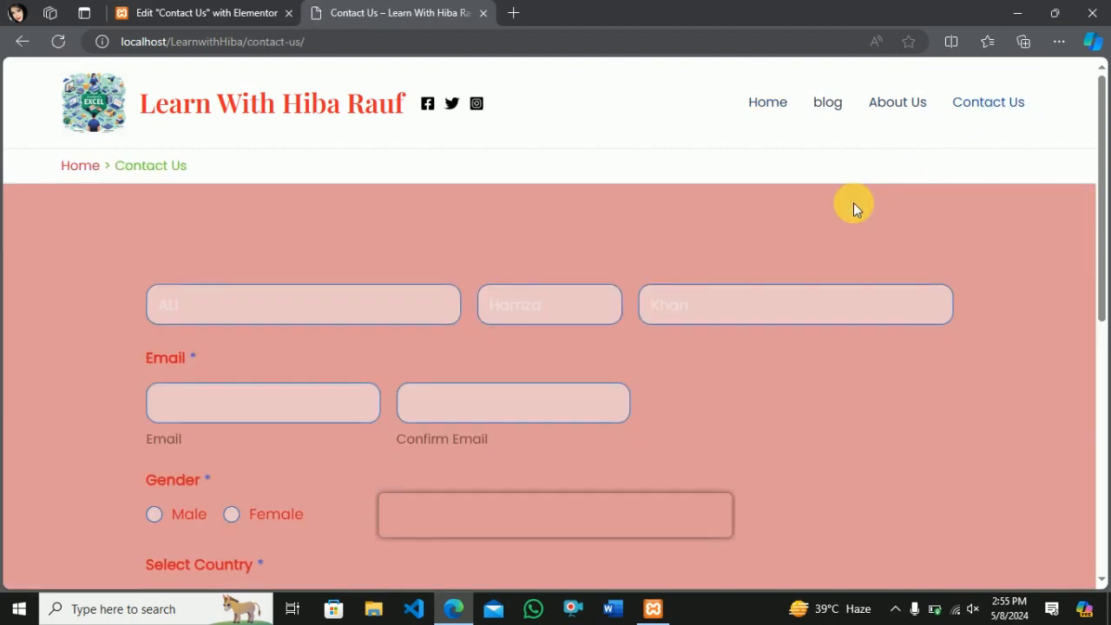
{"action": "scroll", "coordinate": [805, 270], "scroll_direction": "down", "scroll_amount": 5}
{"action": "scroll", "coordinate": [806, 276], "scroll_direction": "down", "scroll_amount": 2}
{"action": "scroll", "coordinate": [793, 287], "scroll_direction": "up", "scroll_amount": 6}
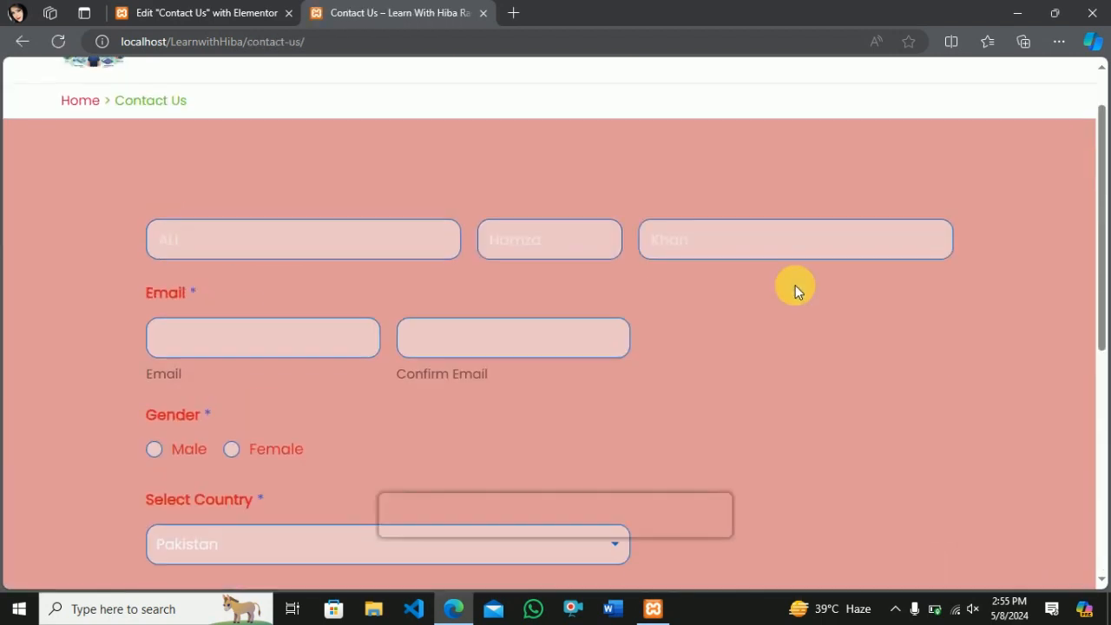